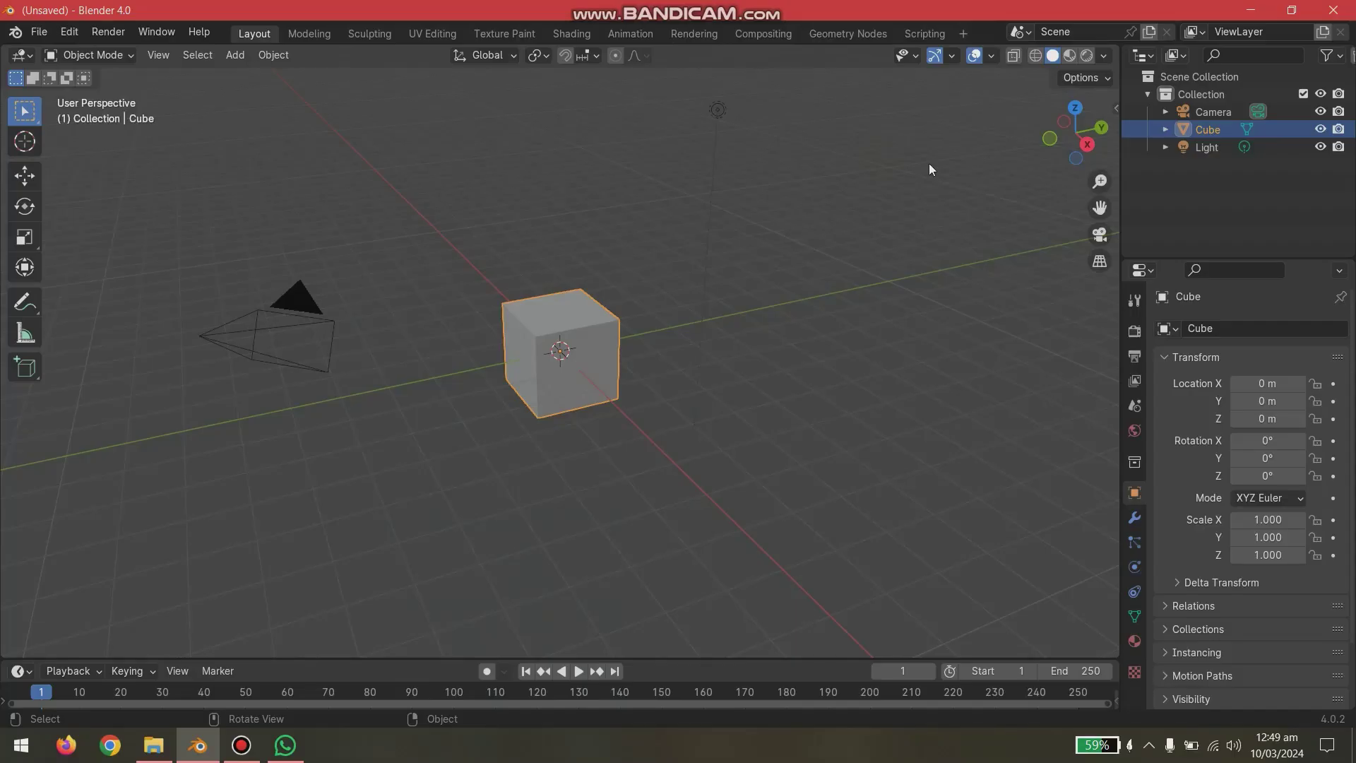
Switch the viewport to rendered shading and enlarge the scene light's radius to about 0.456 m.
left_click(715, 111)
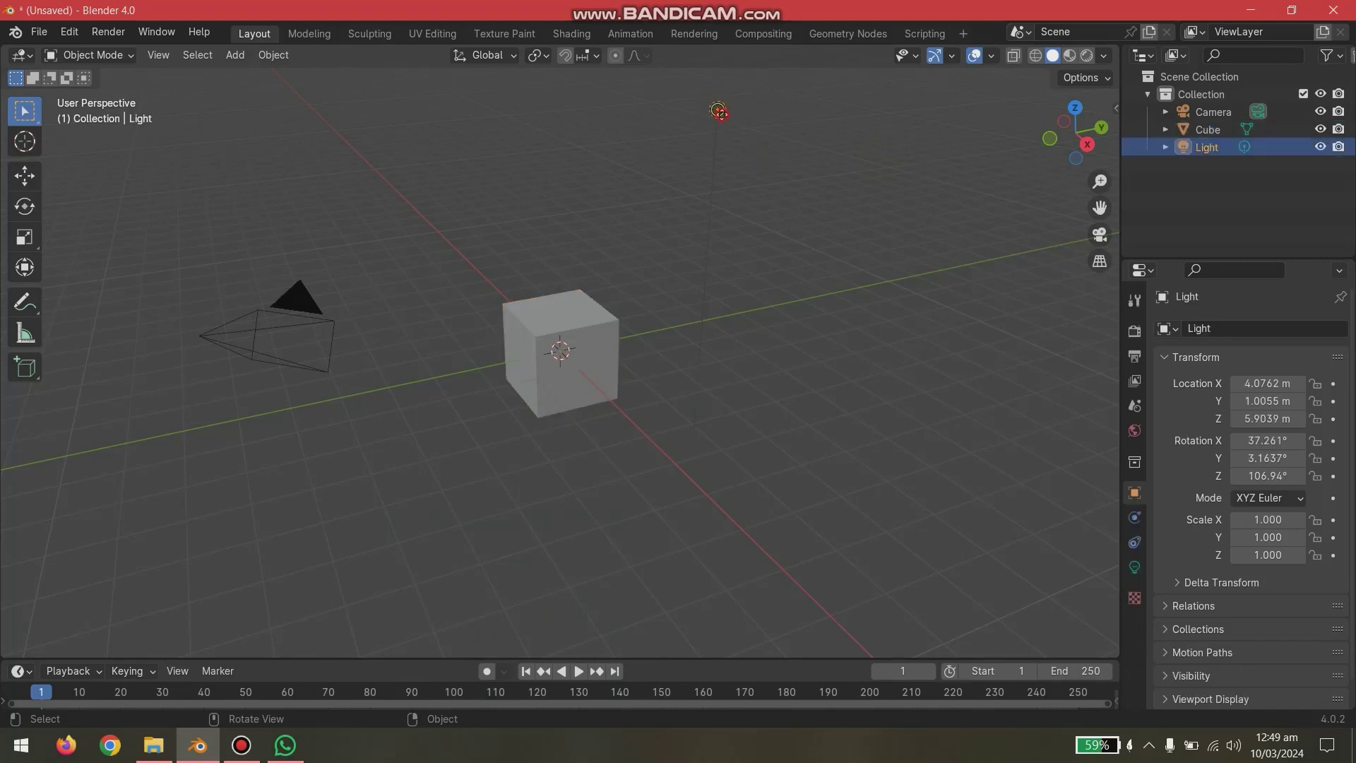
left_click_drag(722, 116, 742, 146)
left_click(1087, 56)
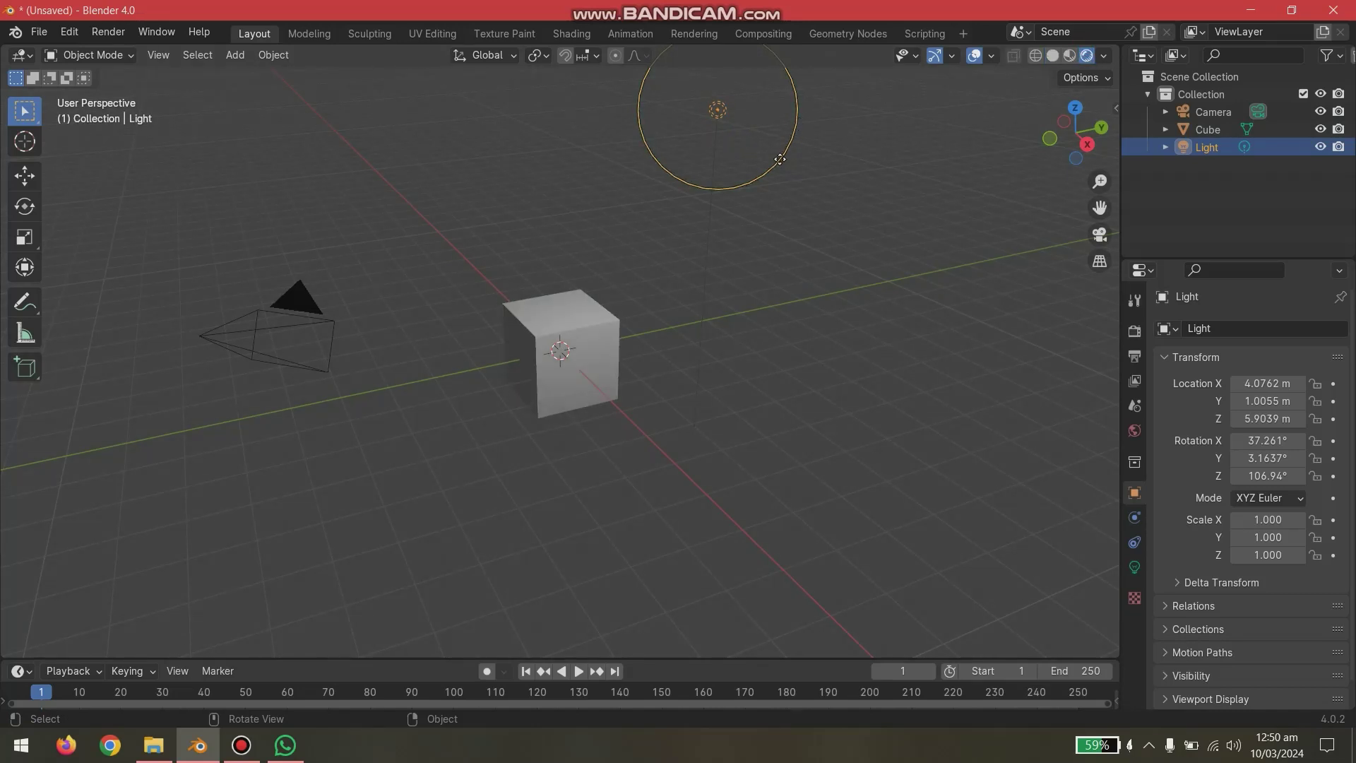
left_click_drag(780, 161, 739, 127)
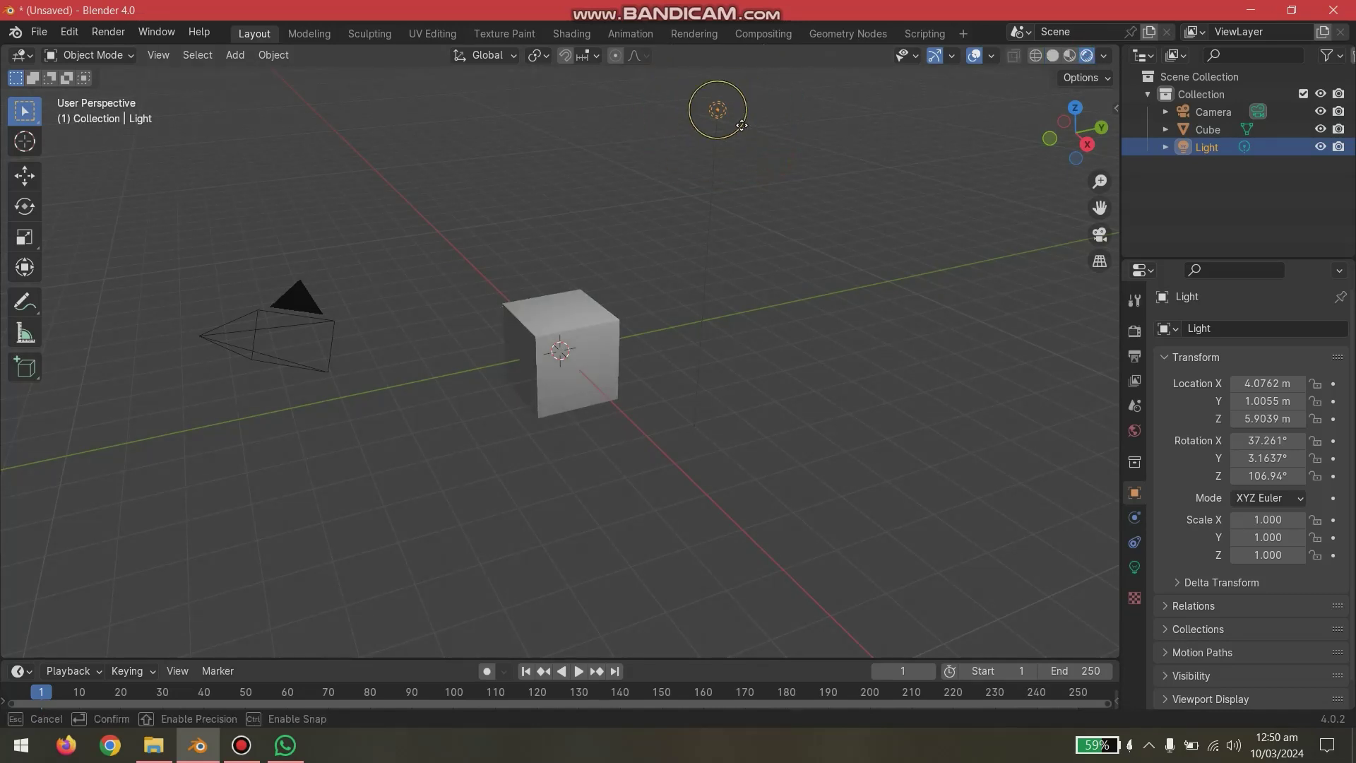
Open the light's settings and try the Sun, Spot and Area types, ending on Area.
left_click(1135, 574)
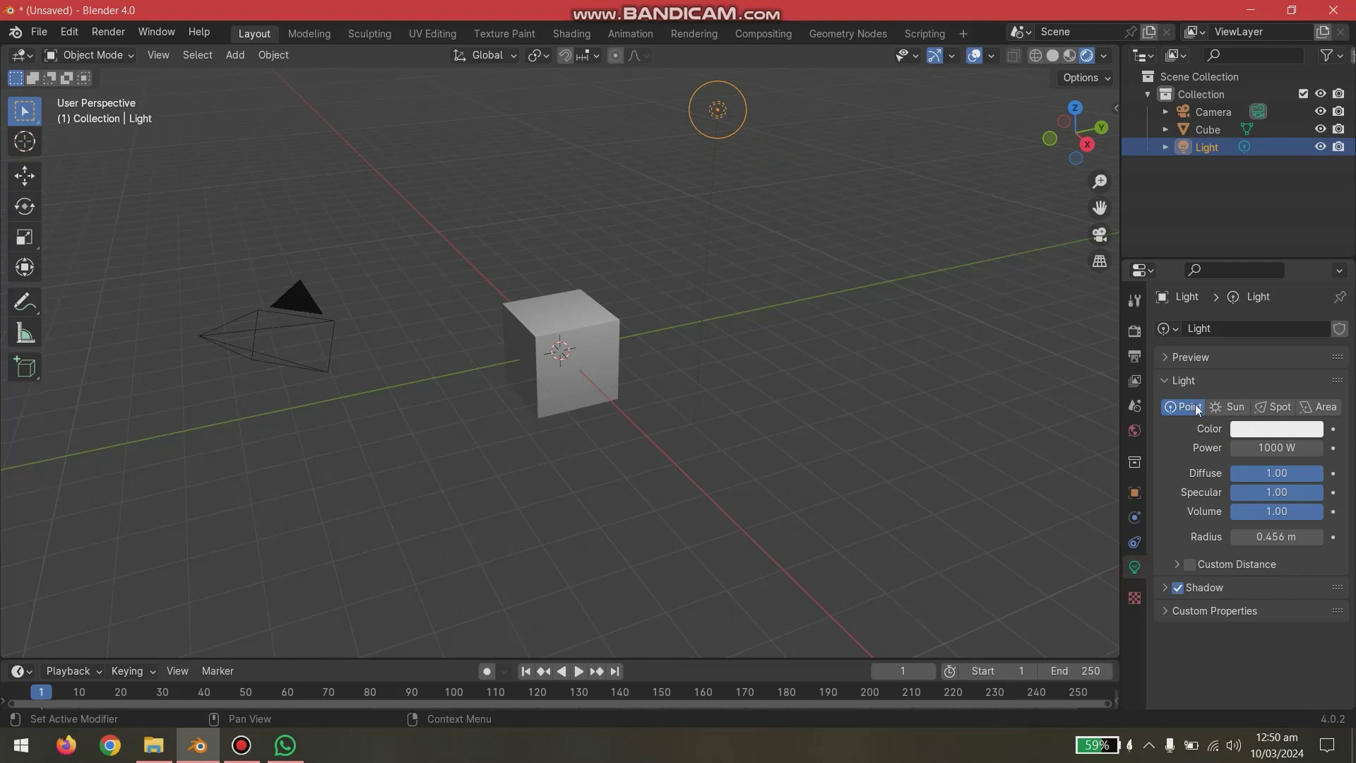
left_click(233, 55)
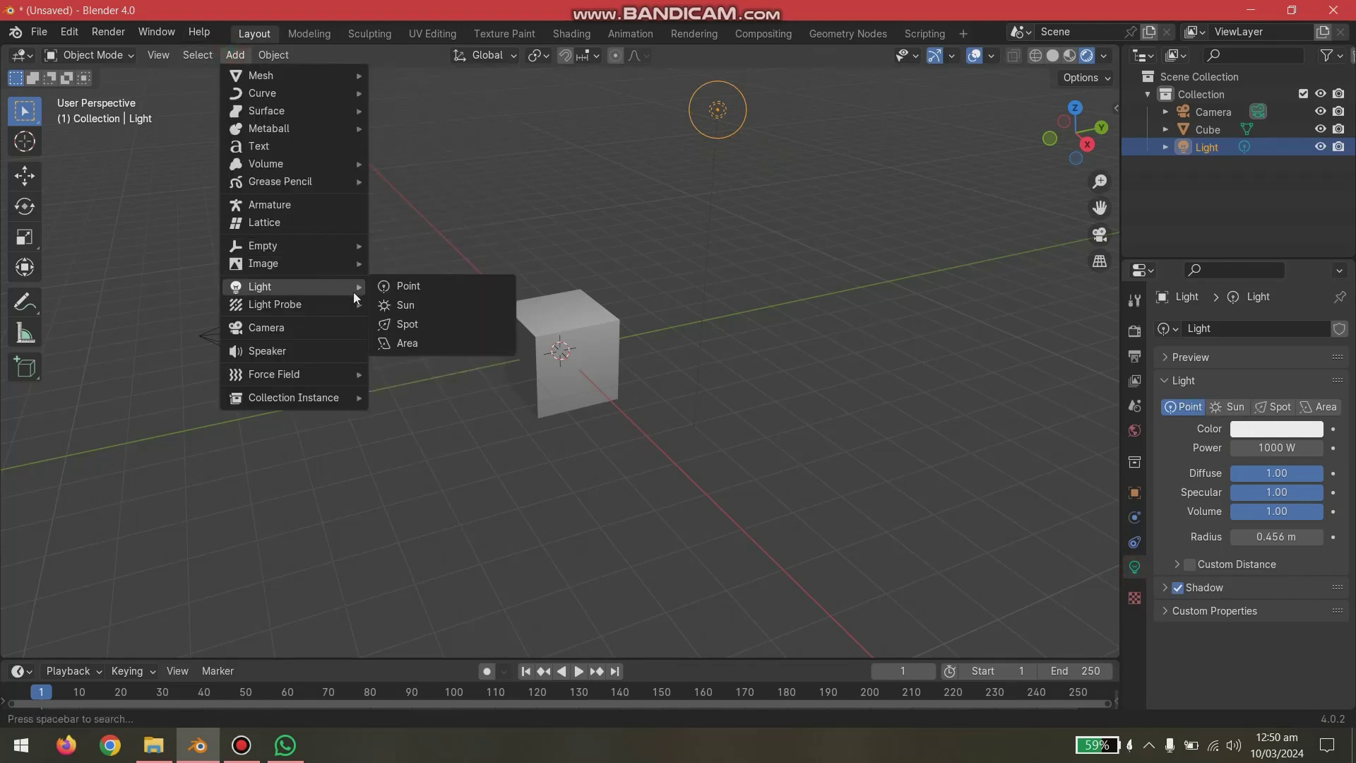
left_click(936, 341)
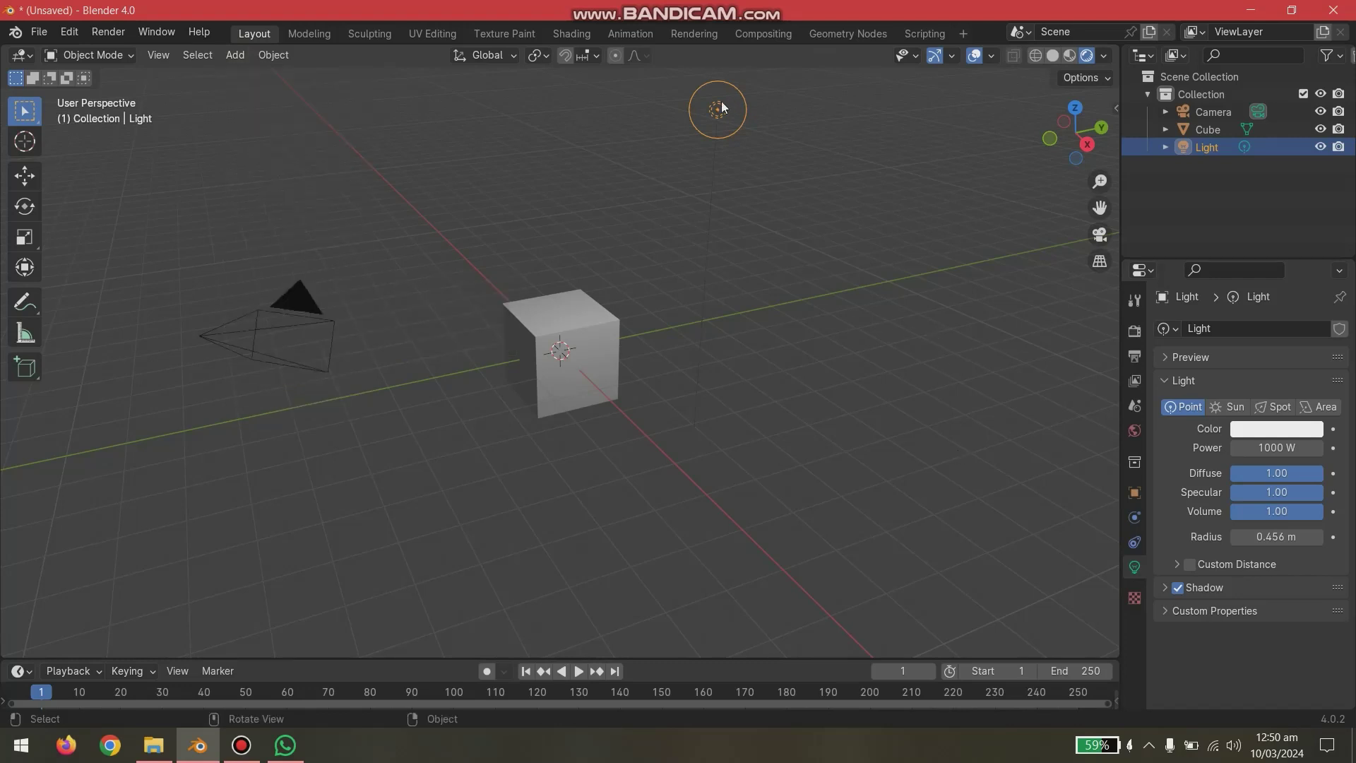
left_click(1240, 411)
left_click(1274, 409)
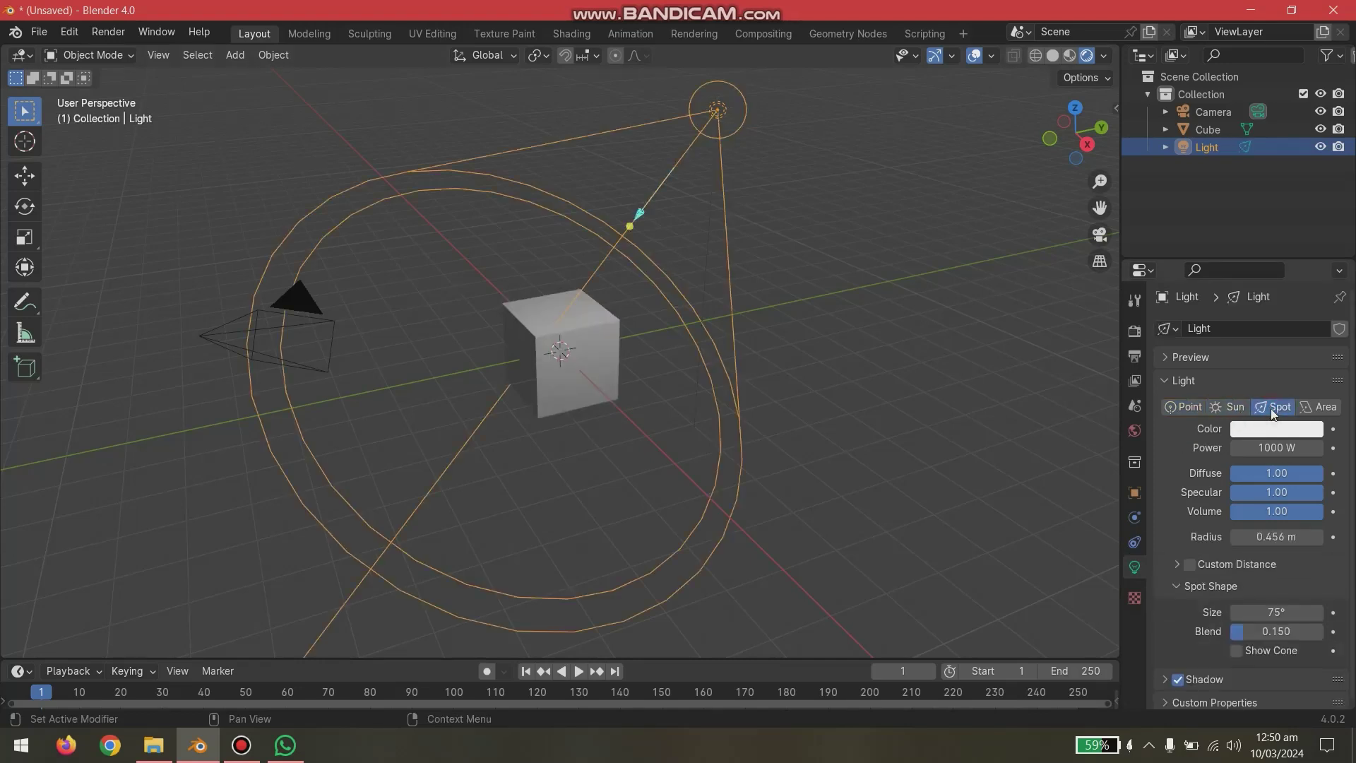
left_click(1321, 407)
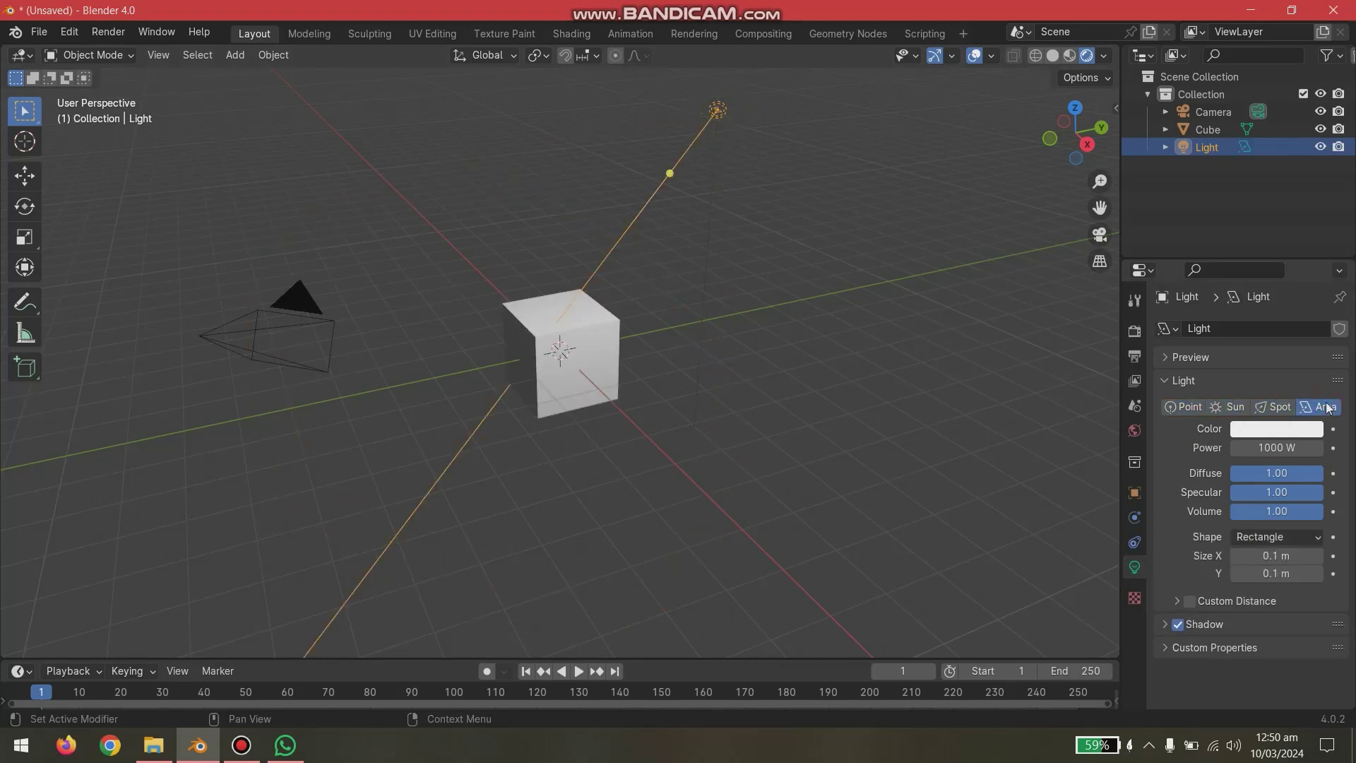
Set the area light's color to bright green.
left_click(1295, 430)
mouse_move(1147, 239)
left_mouse_down()
mouse_move(1289, 212)
mouse_move(1261, 183)
mouse_move(1152, 226)
mouse_move(1277, 194)
mouse_move(1159, 254)
left_mouse_up()
left_click(872, 401)
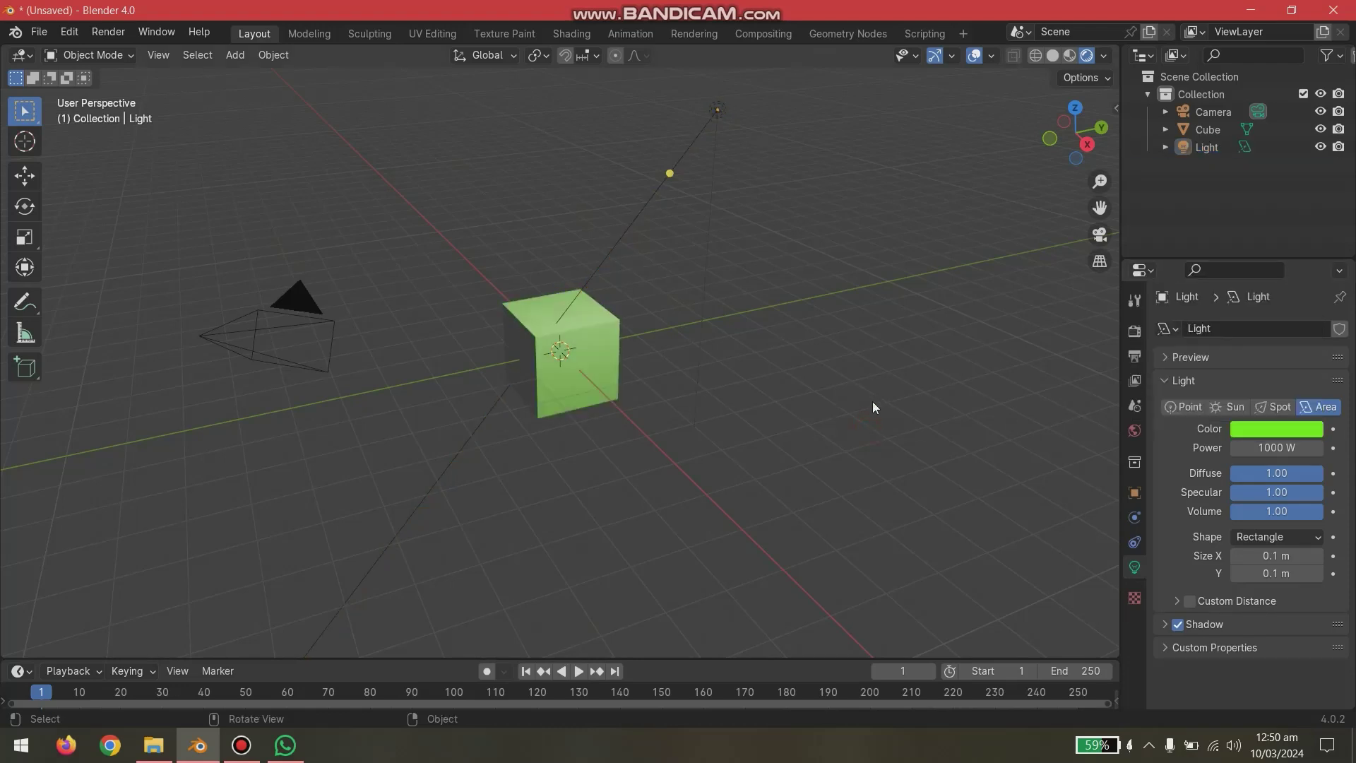
Undo the light's color, type and radius changes.
key("ctrl+z")
key("ctrl+z")
key("ctrl+z")
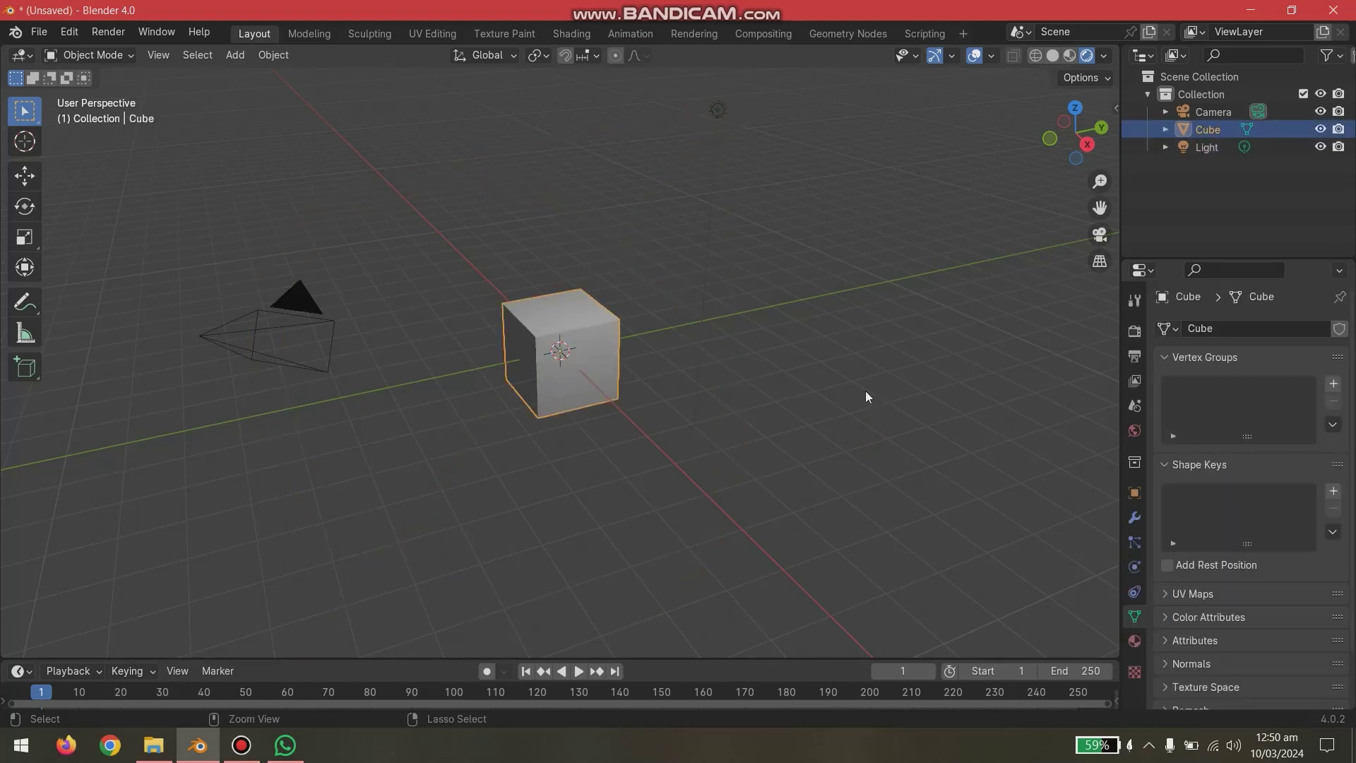
Move the cube up along the global Z axis, resting it roughly on the grid floor.
left_click(856, 393)
left_click(614, 334)
key("g")
key("z")
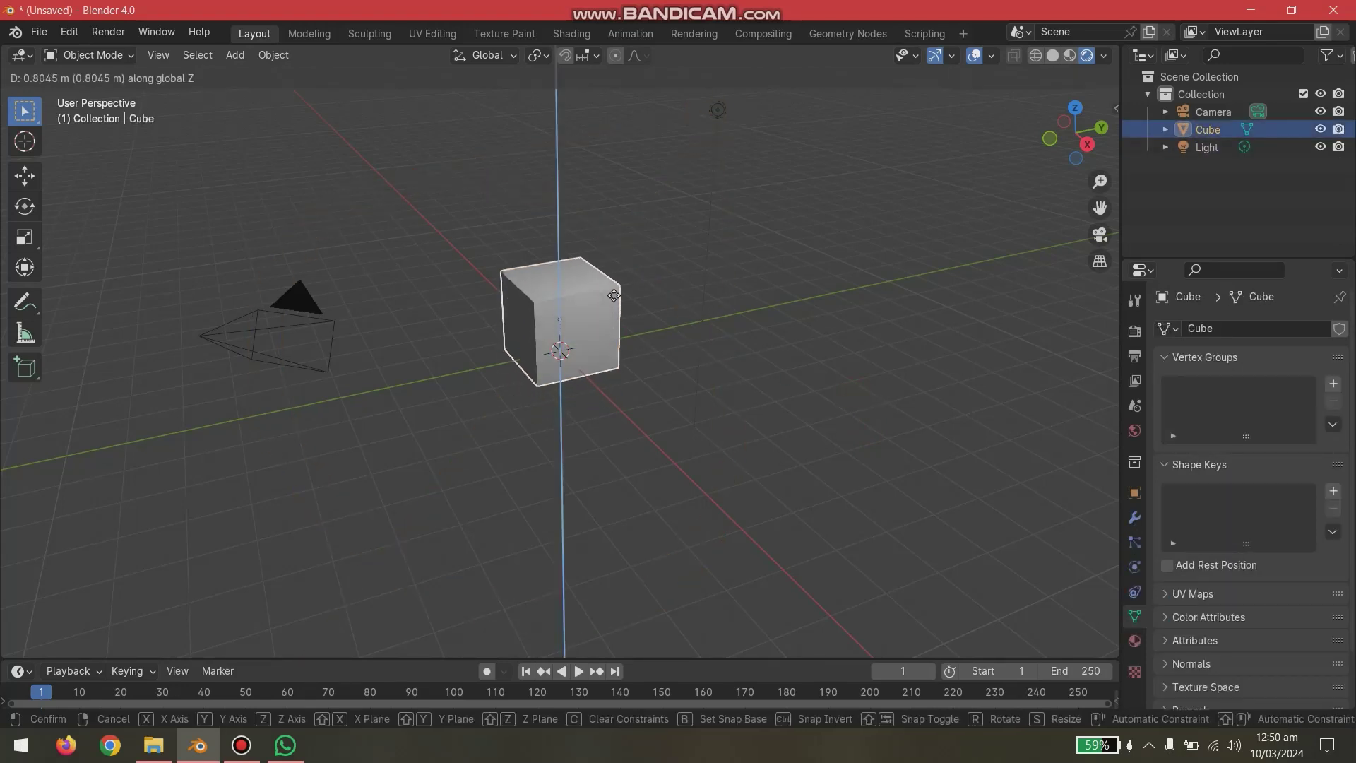
left_click(614, 285)
Move the point light sideways along the Y direction, away from above the cube.
left_click(724, 116)
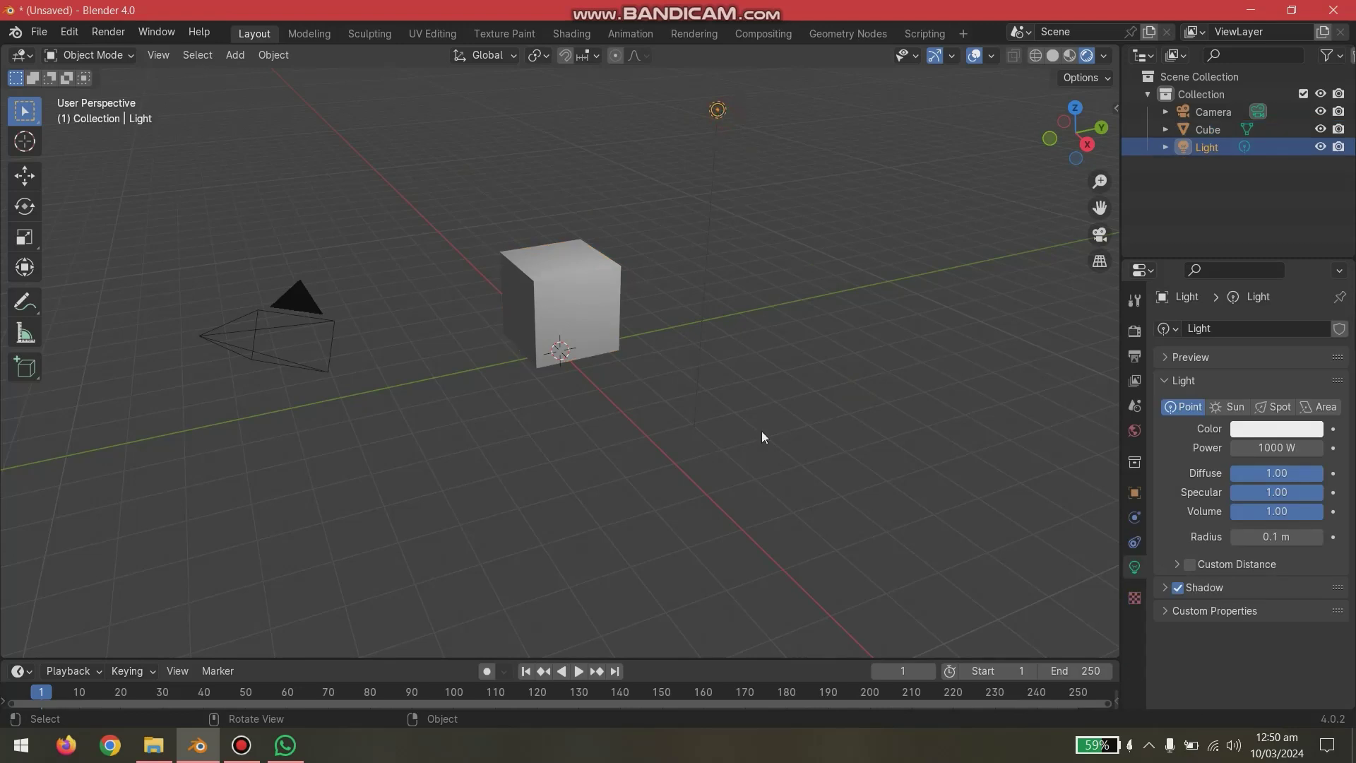
left_click(761, 437)
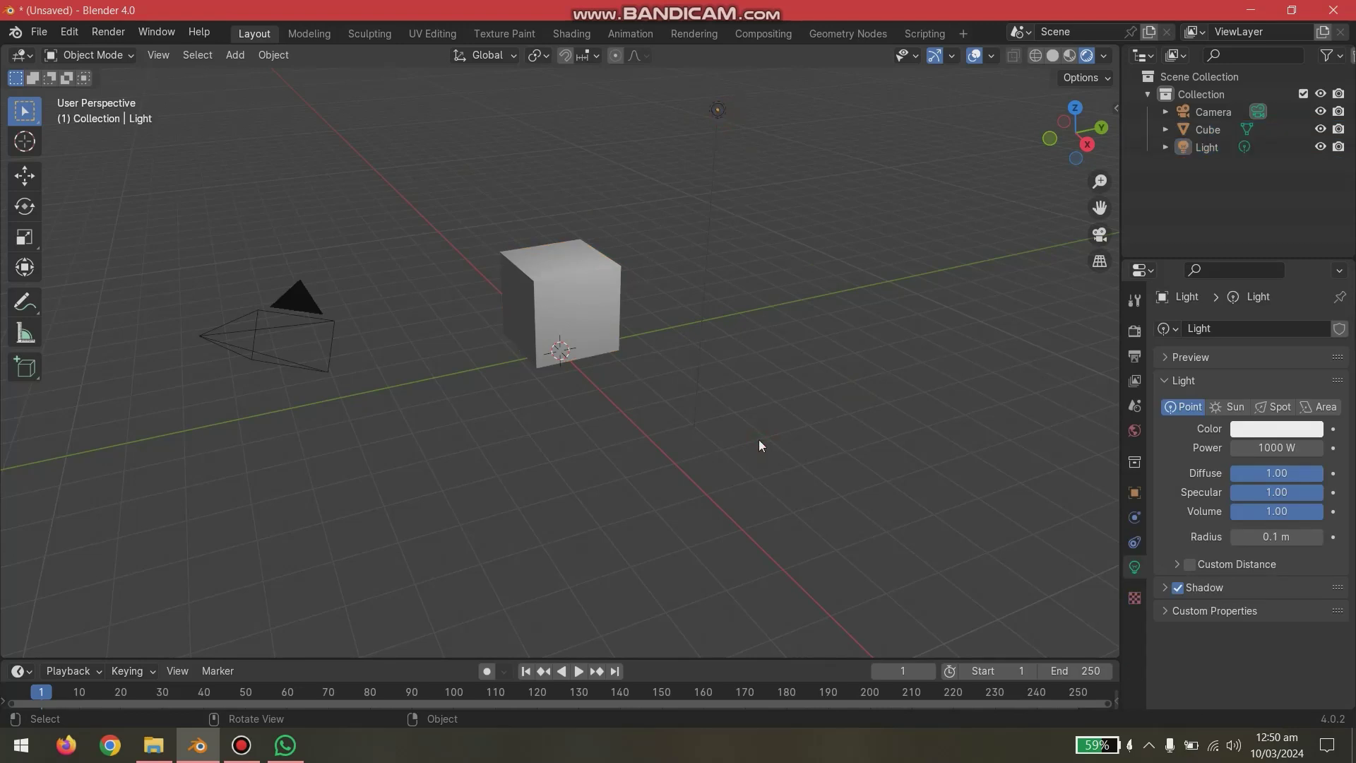
left_click(588, 300)
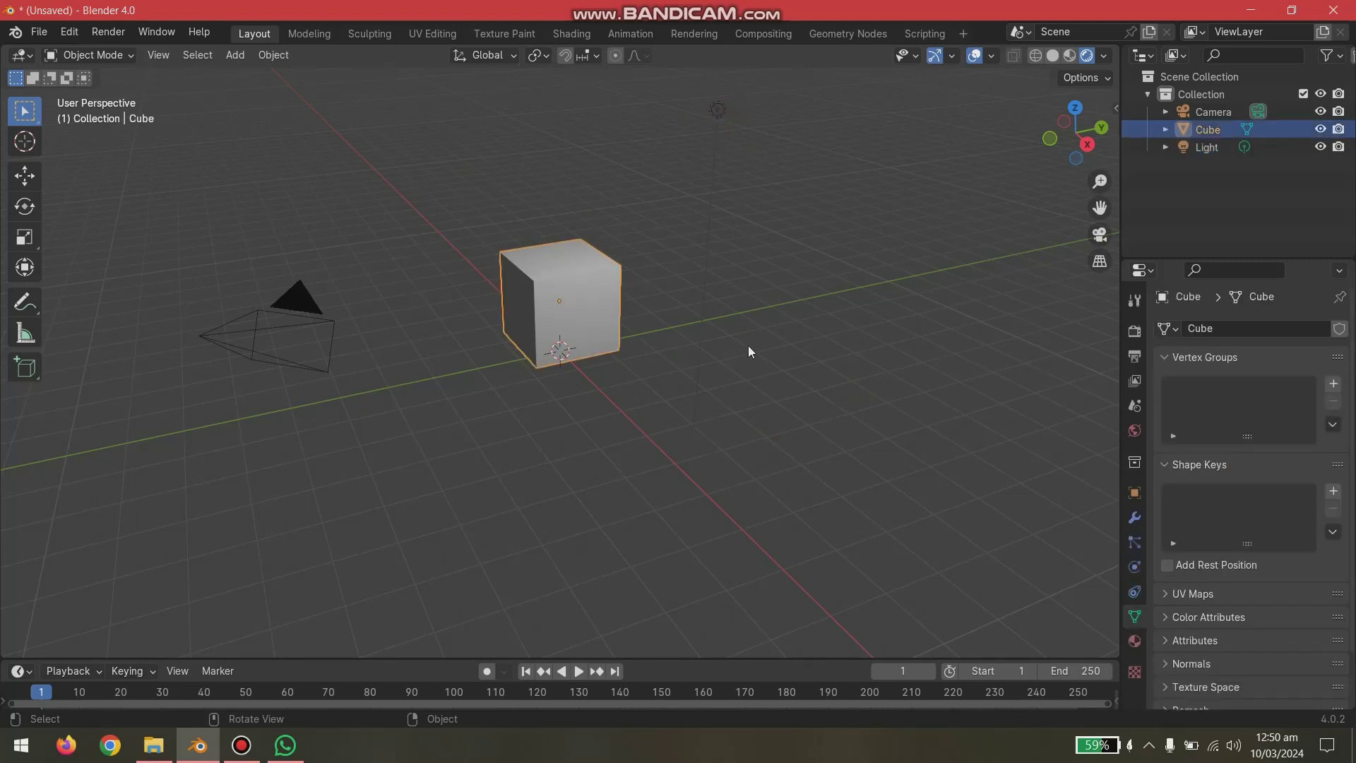
middle_click_drag(748, 346, 622, 325)
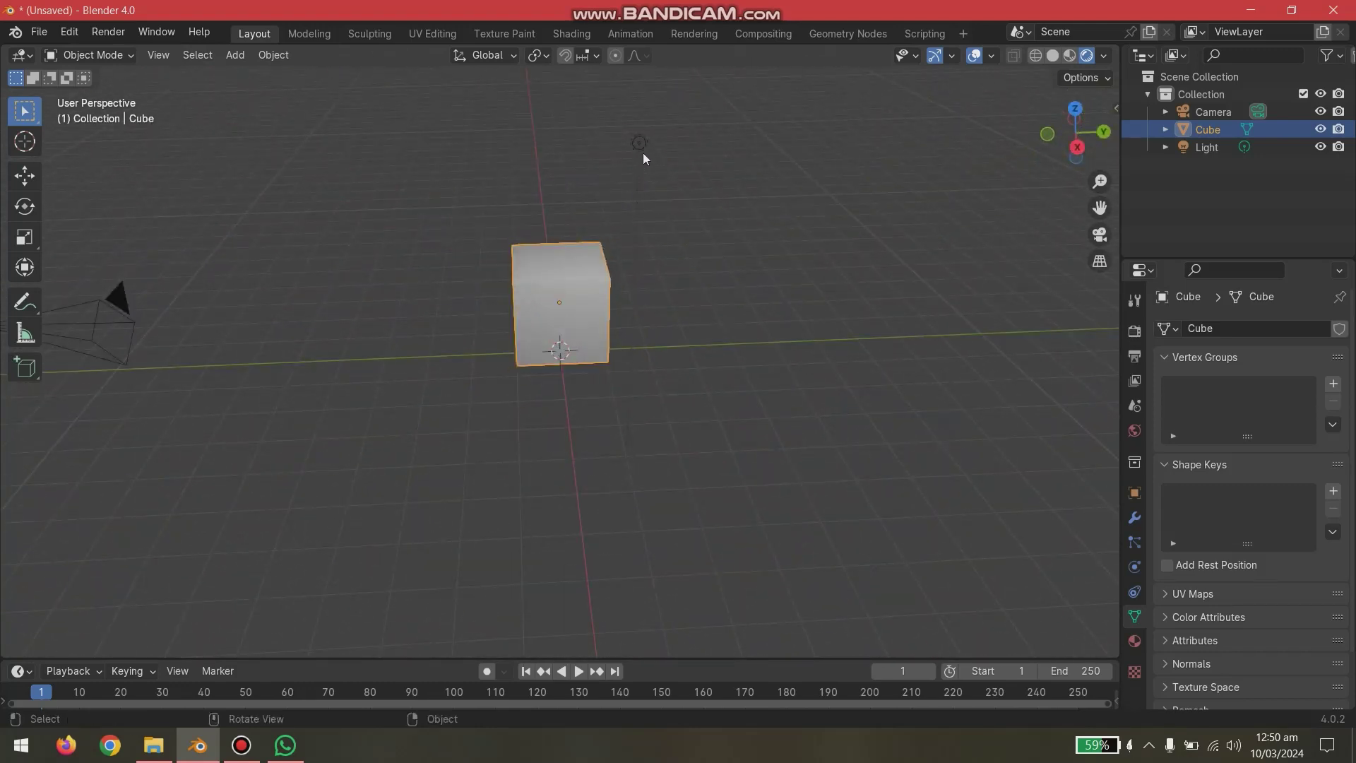
left_click_drag(643, 152, 821, 146)
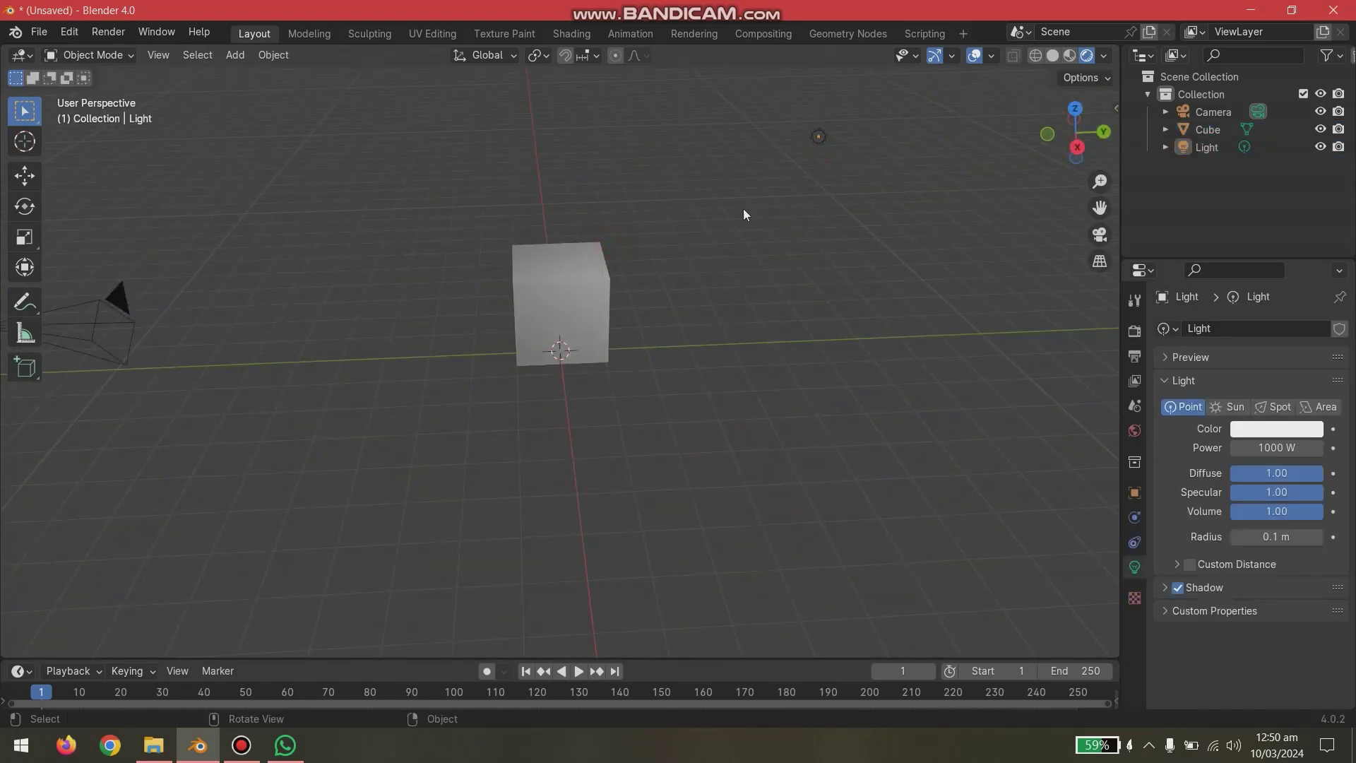
Raise the cube further along the Z axis so it floats well above the grid.
left_click(601, 300)
mouse_move(641, 299)
middle_mouse_down()
mouse_move(697, 298)
mouse_move(647, 308)
middle_mouse_up()
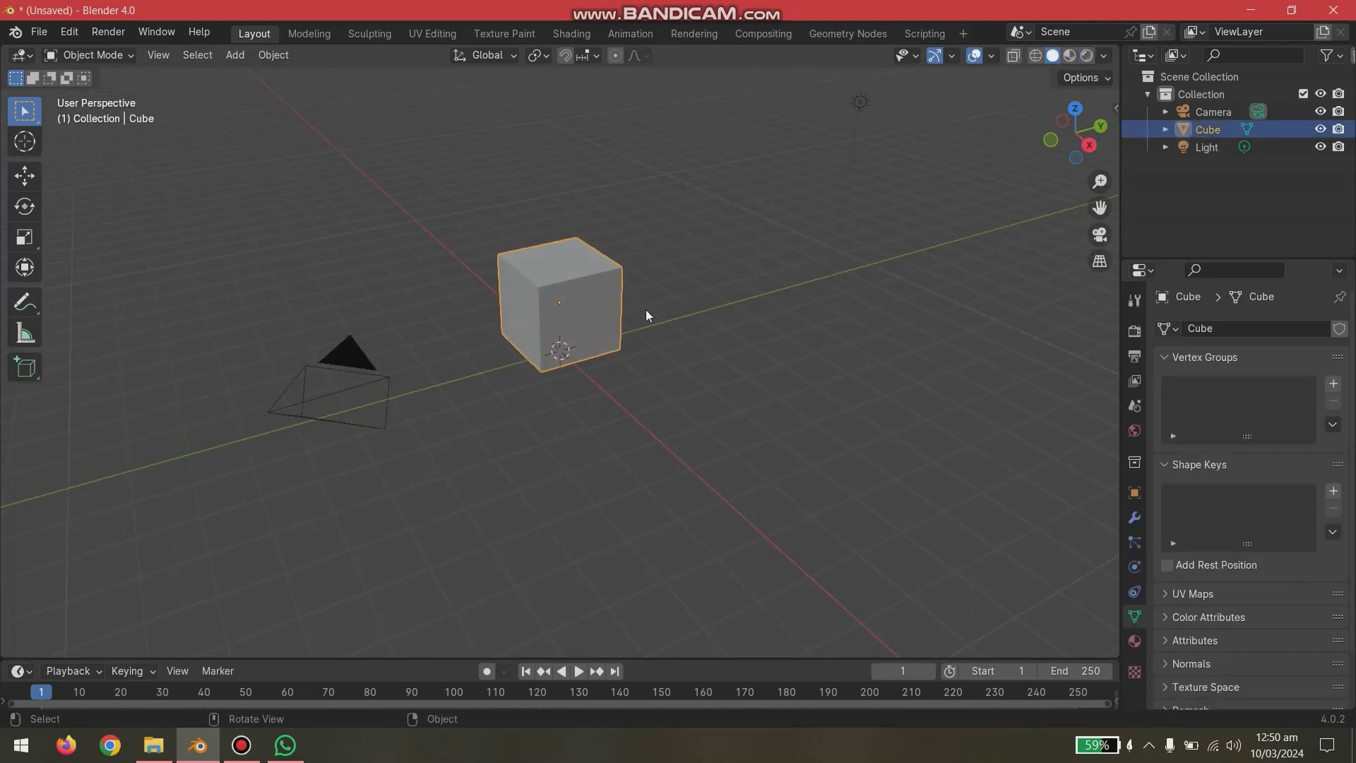
key("g")
key("z")
left_click(597, 176)
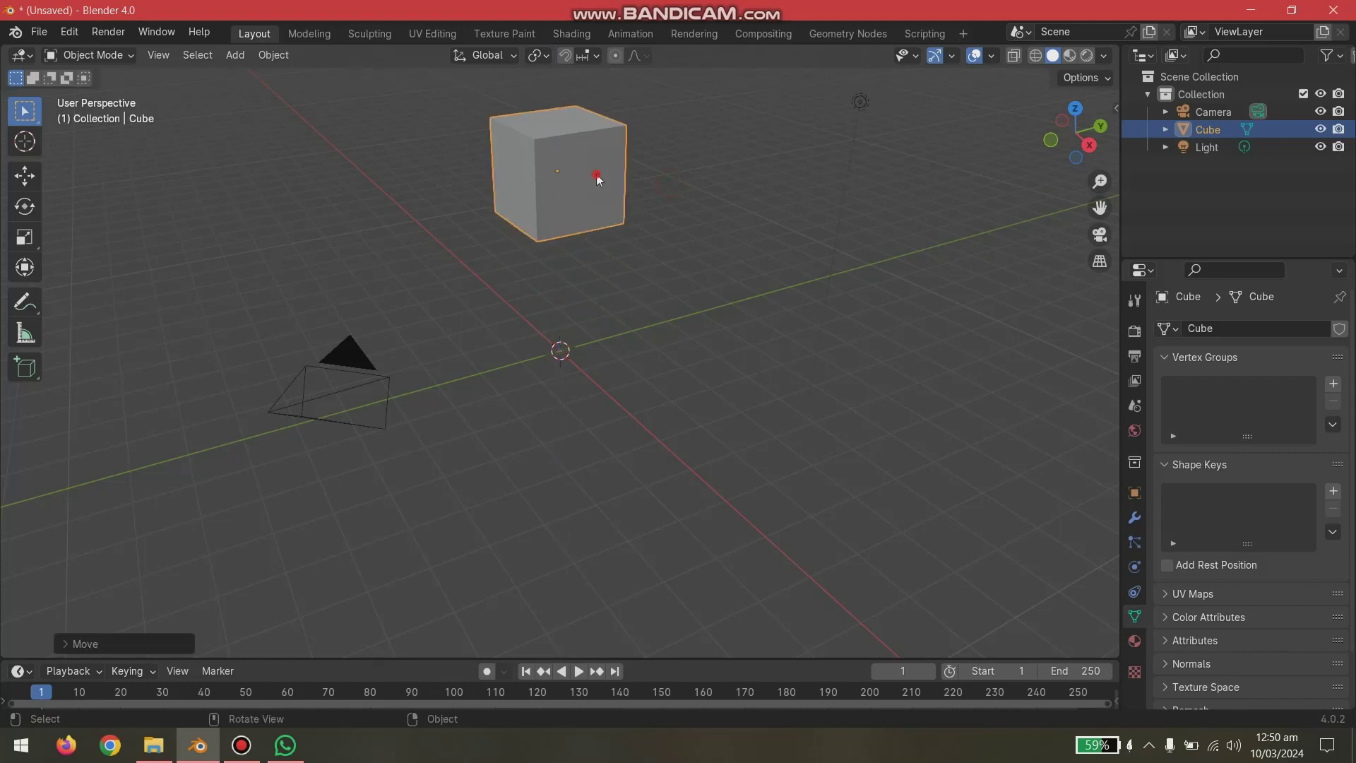
Enter edit mode on the cube and try an extrusion on its front side with edge selection.
key("Tab")
left_click(387, 118)
left_click(168, 55)
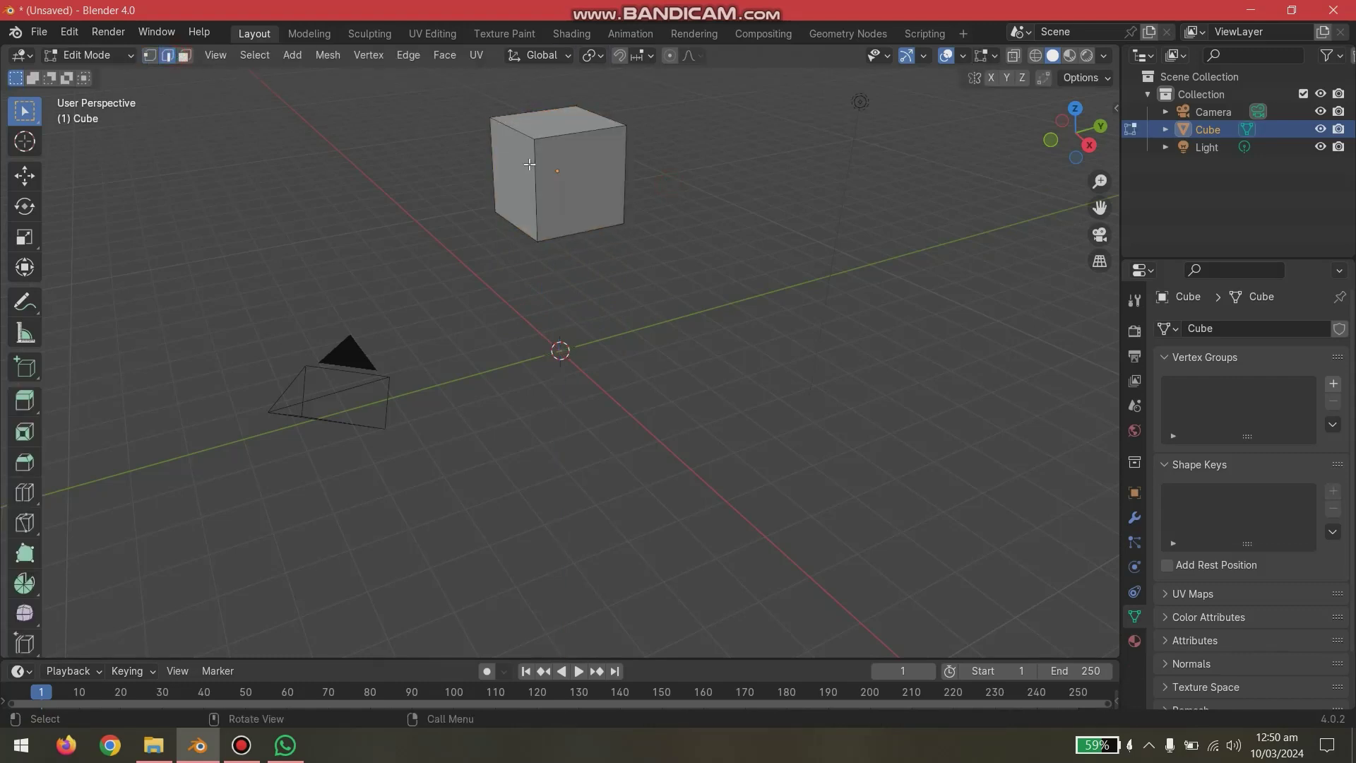
left_click(604, 175)
key("e")
left_click(604, 175)
left_click(592, 196)
Switch to face selection and extrude the cube's front face inward by about 0.12 m.
left_click(184, 55)
left_click(579, 174)
key("e")
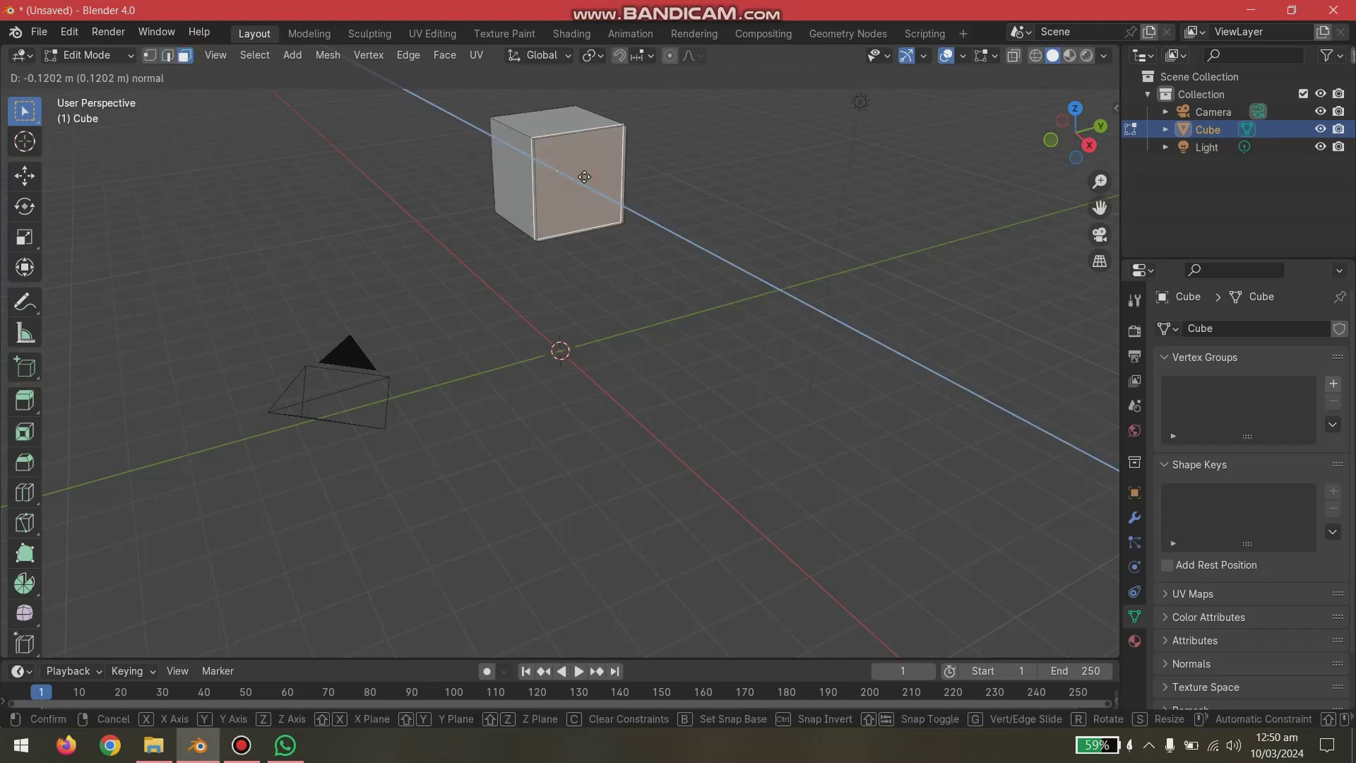
left_click(580, 174)
middle_click_drag(714, 182, 606, 163)
left_click(606, 163)
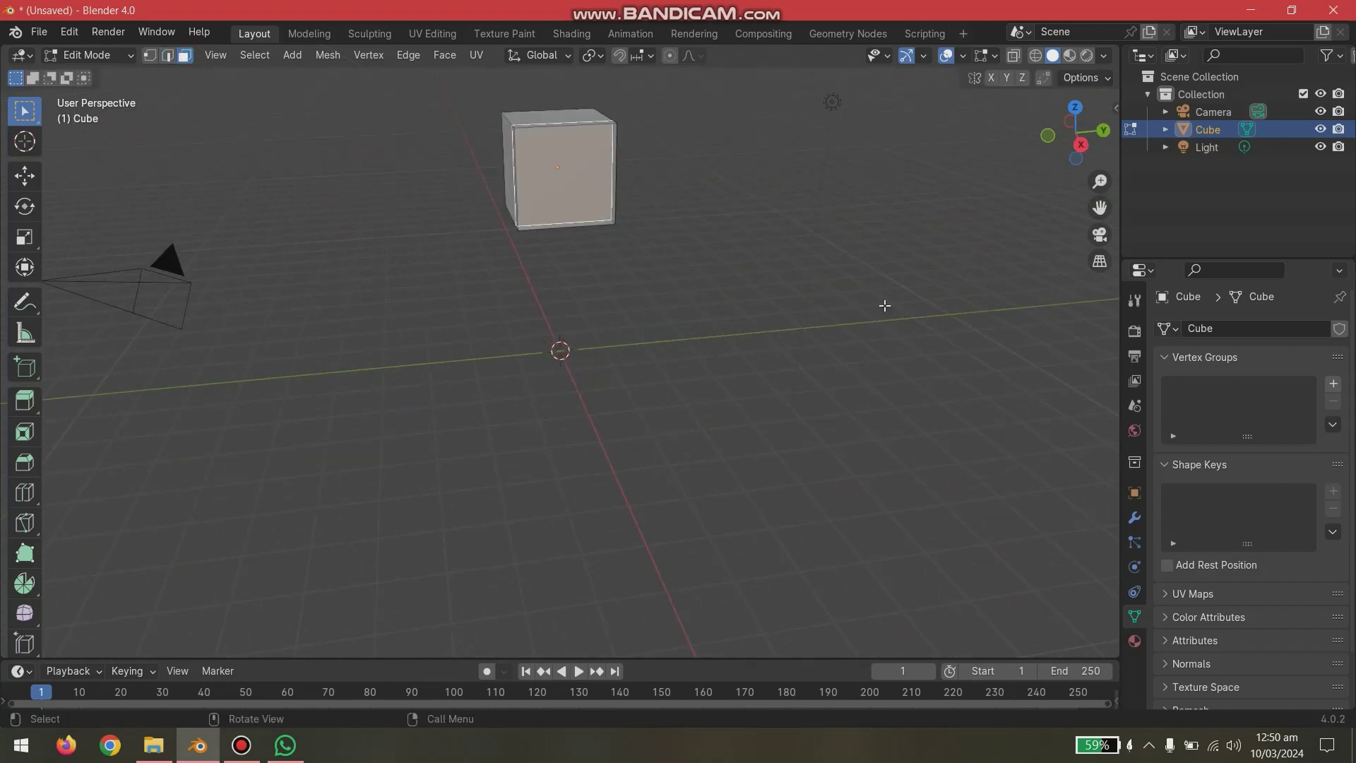
Open the cube's material settings and expand the emission options.
left_click(1134, 640)
scroll(1187, 595, "down", 8)
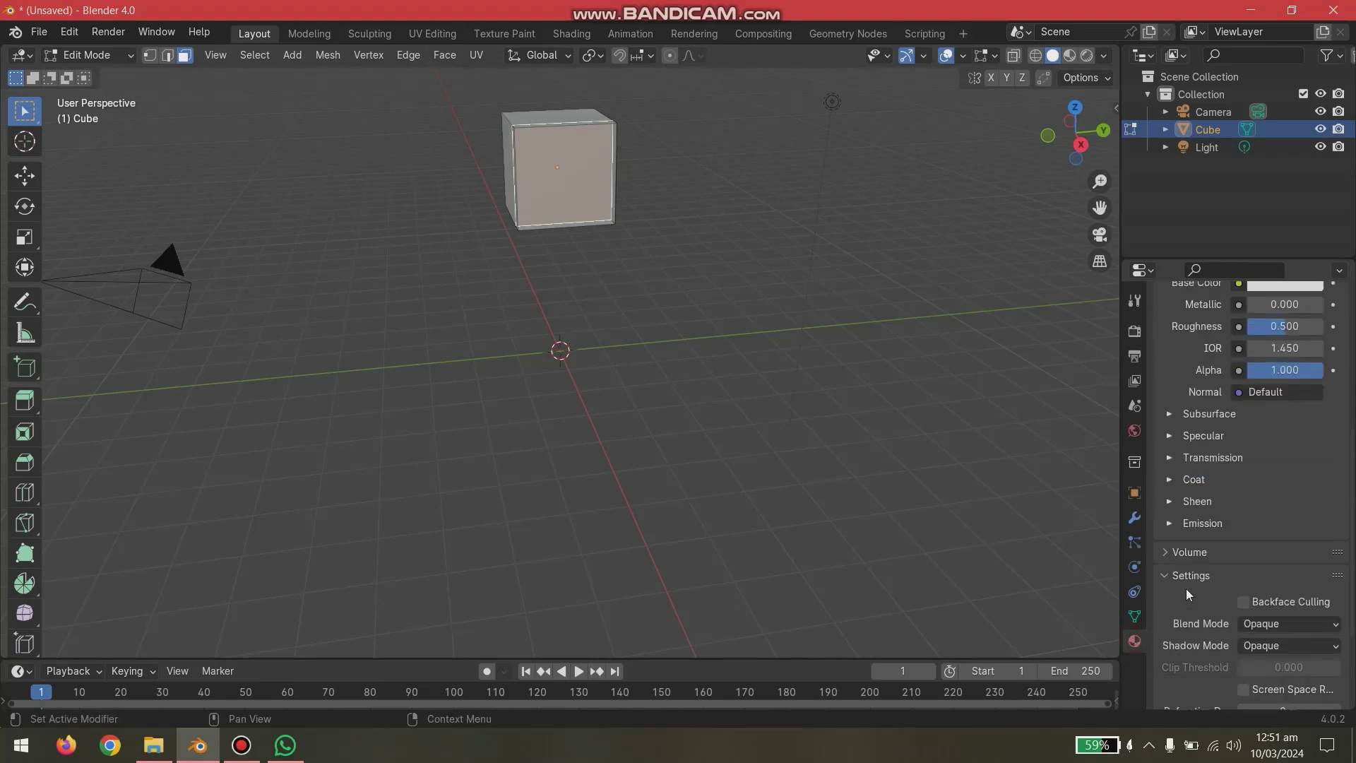
scroll(1187, 595, "down", 1)
left_click(1200, 488)
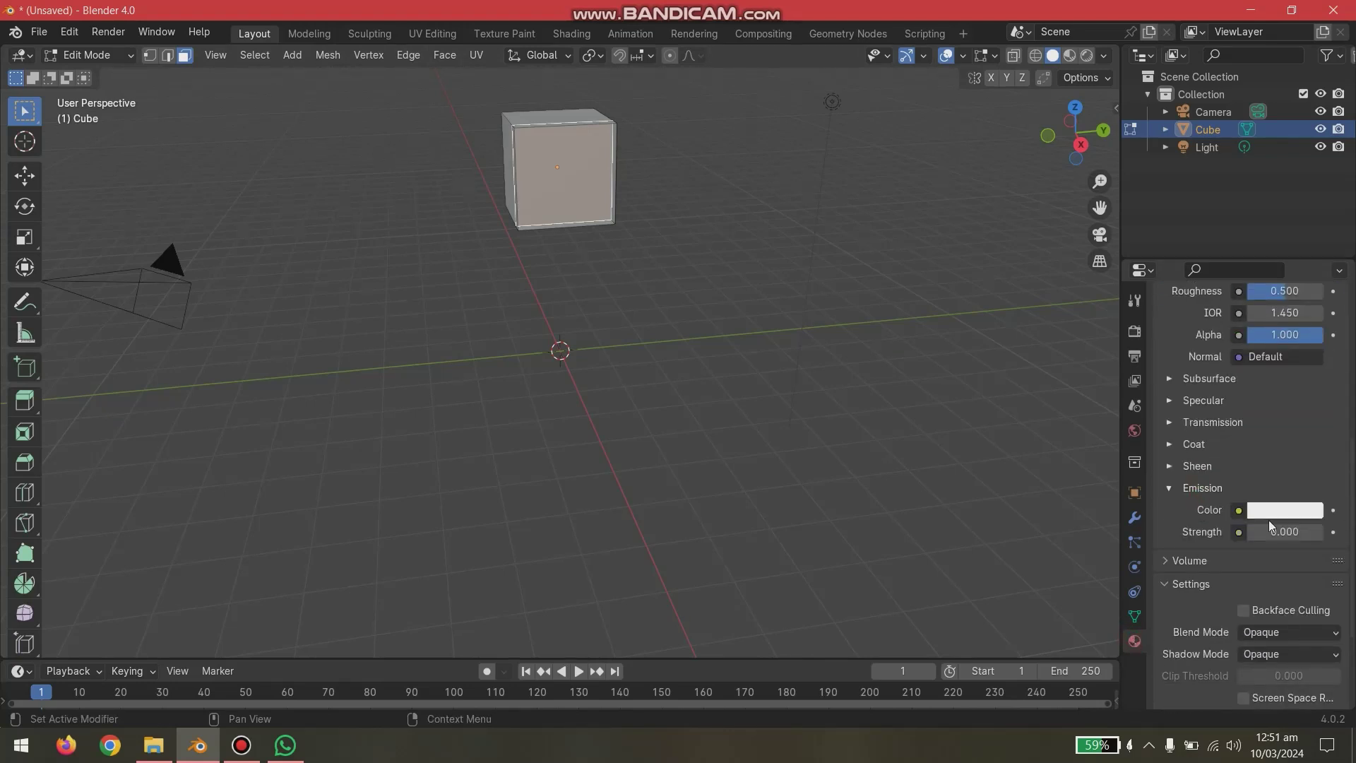
scroll(1215, 434, "up", 5)
left_click_drag(1286, 431, 1254, 432)
key("ctrl+z")
scroll(1199, 507, "down", 3)
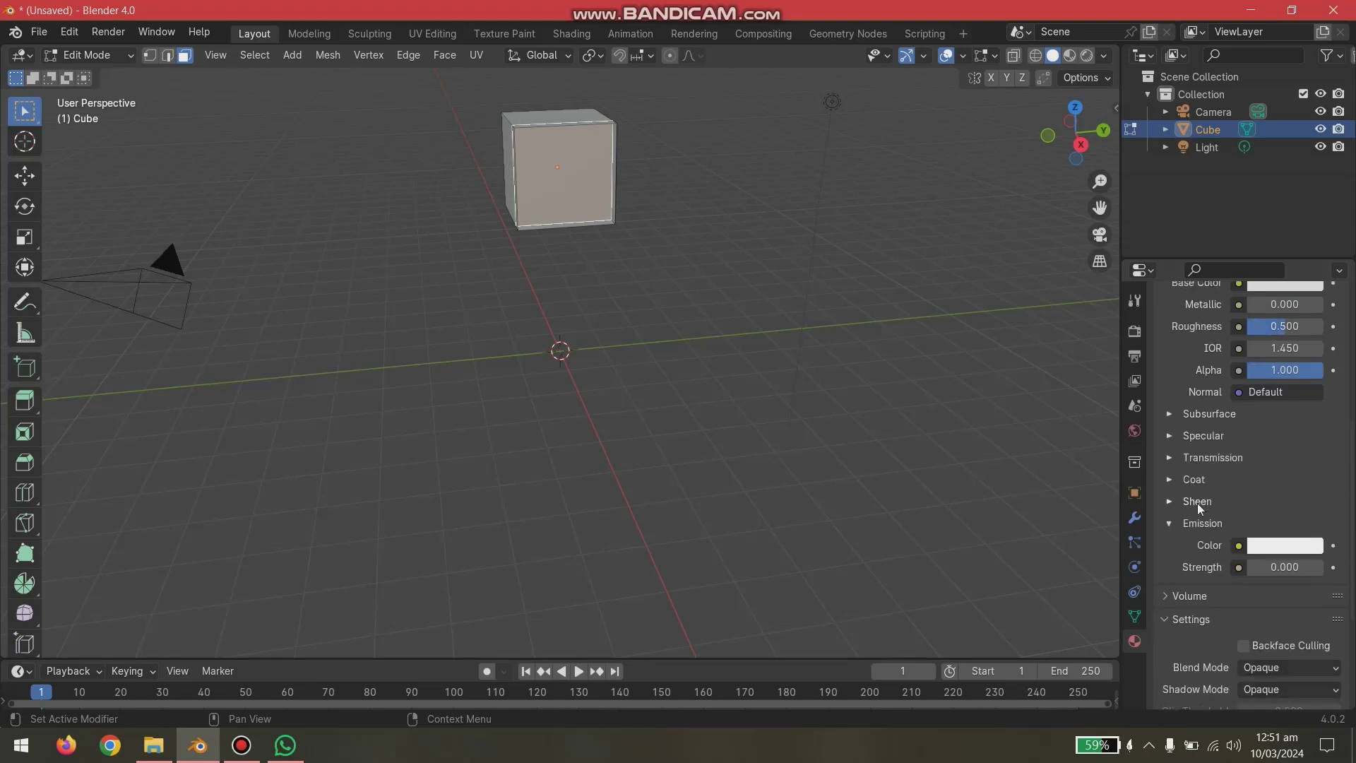
Set the cube material's emission color to red and display the viewport with rendered shading.
left_click(1277, 549)
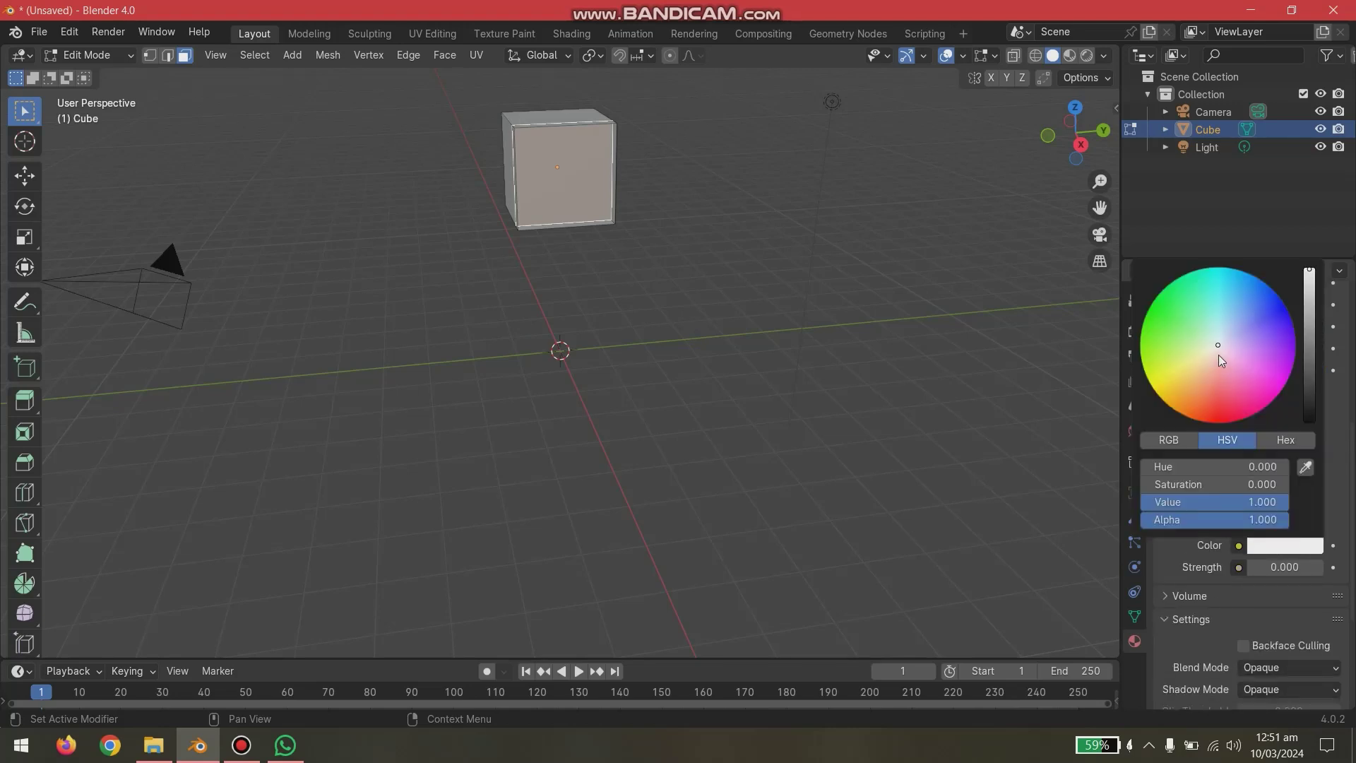
left_click_drag(1221, 351, 1217, 417)
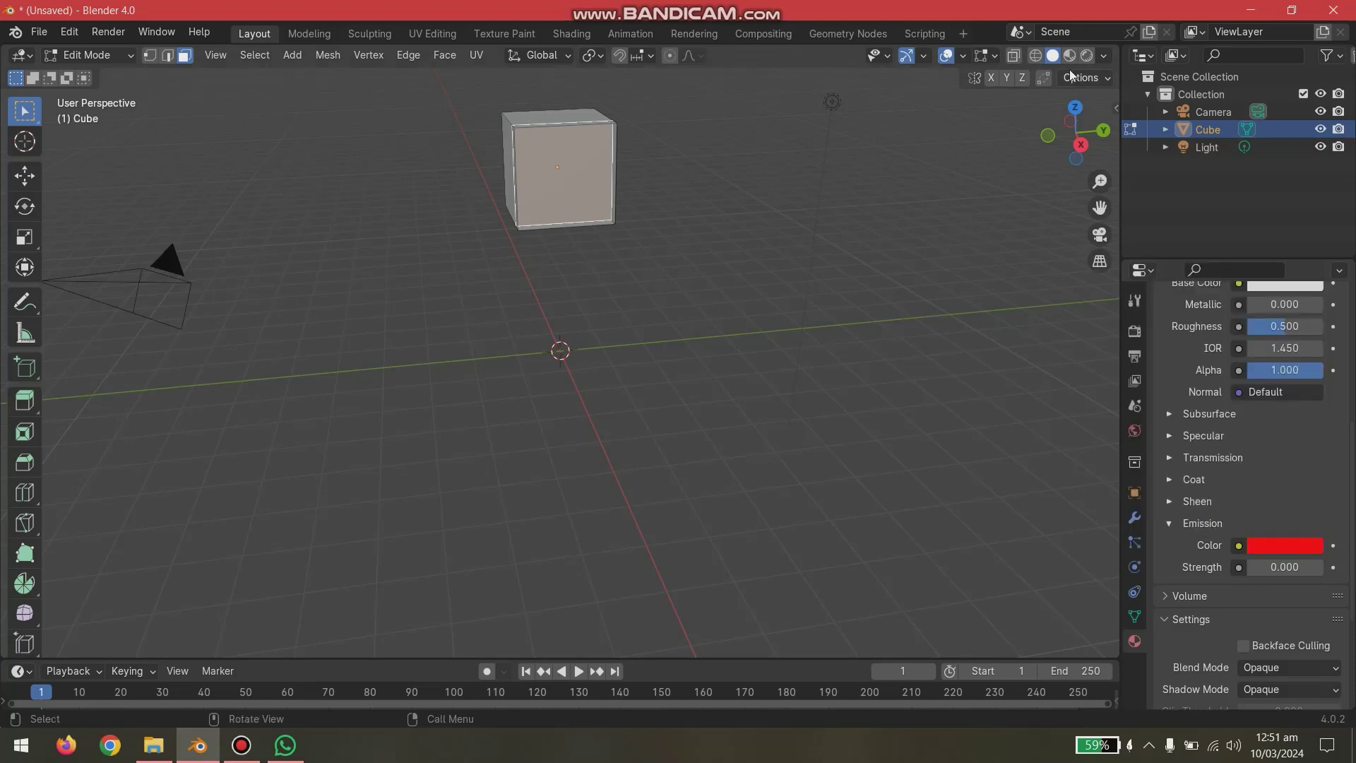
left_click(1087, 56)
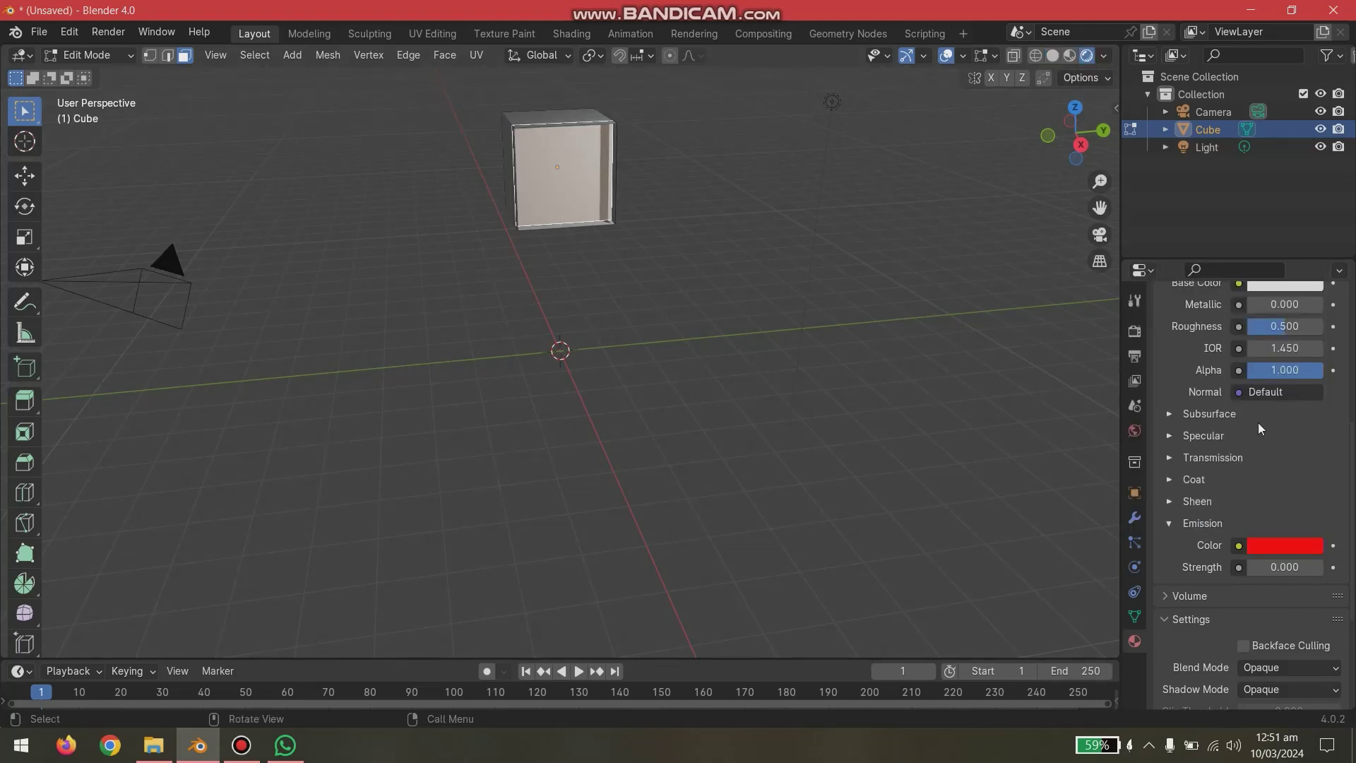
Add a second material slot with a new material named redneon and assign it to the recessed front face.
scroll(1258, 424, "up", 8)
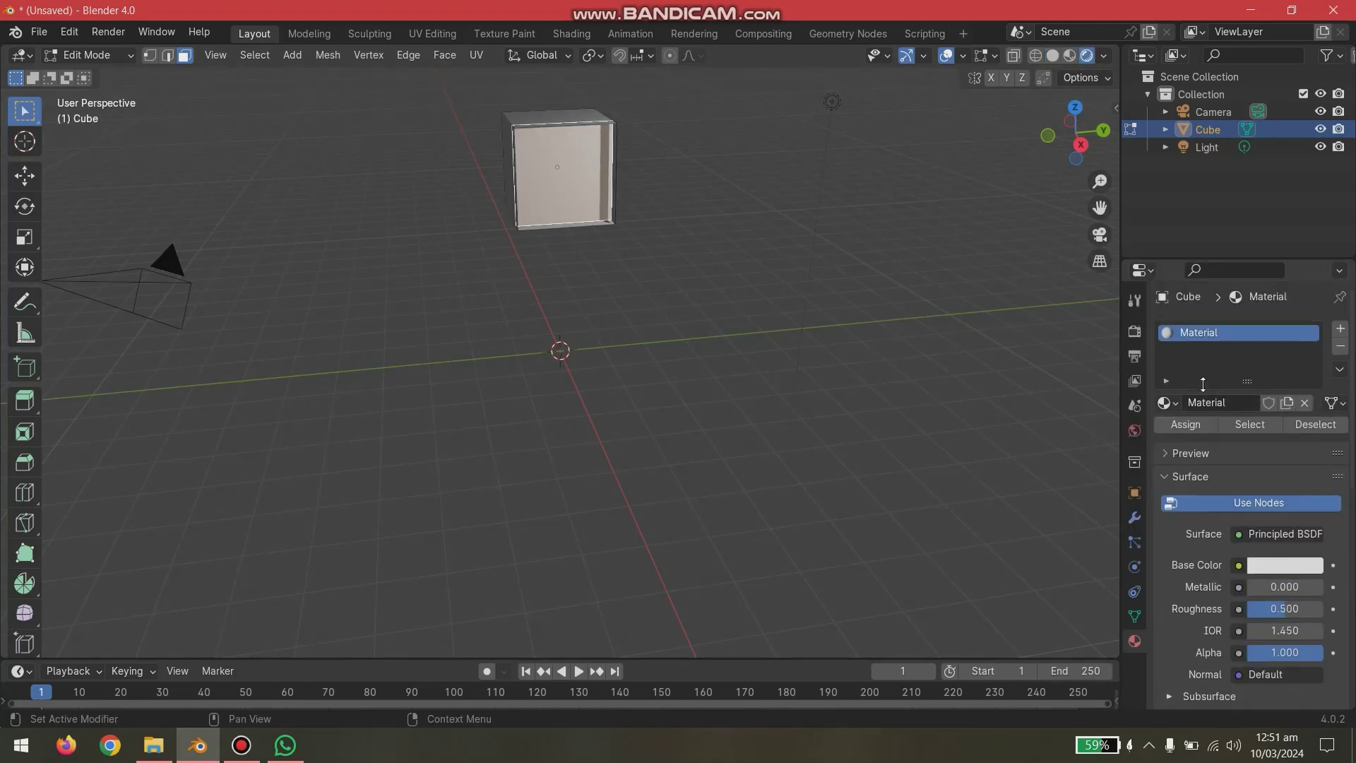
scroll(1220, 481, "down", 5)
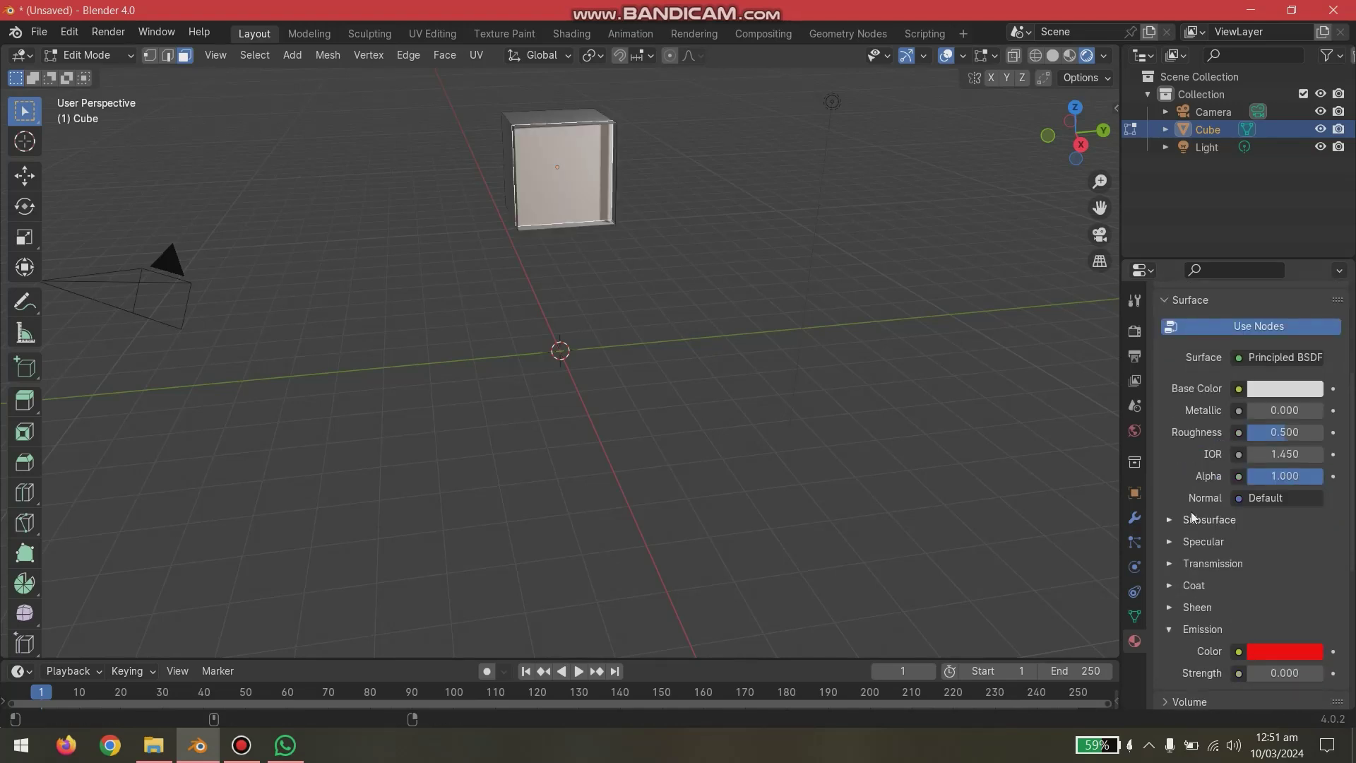
scroll(1192, 518, "up", 6)
left_click(1341, 329)
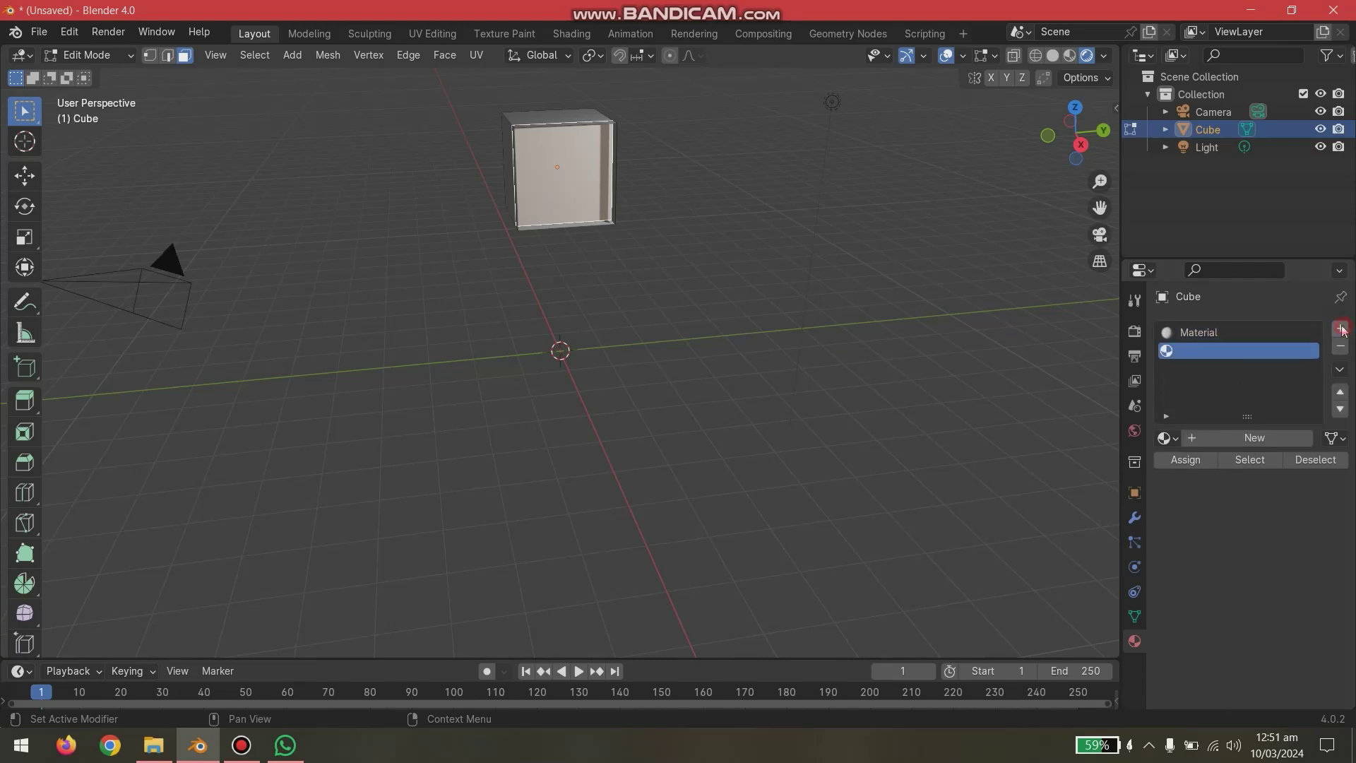
left_click(1198, 438)
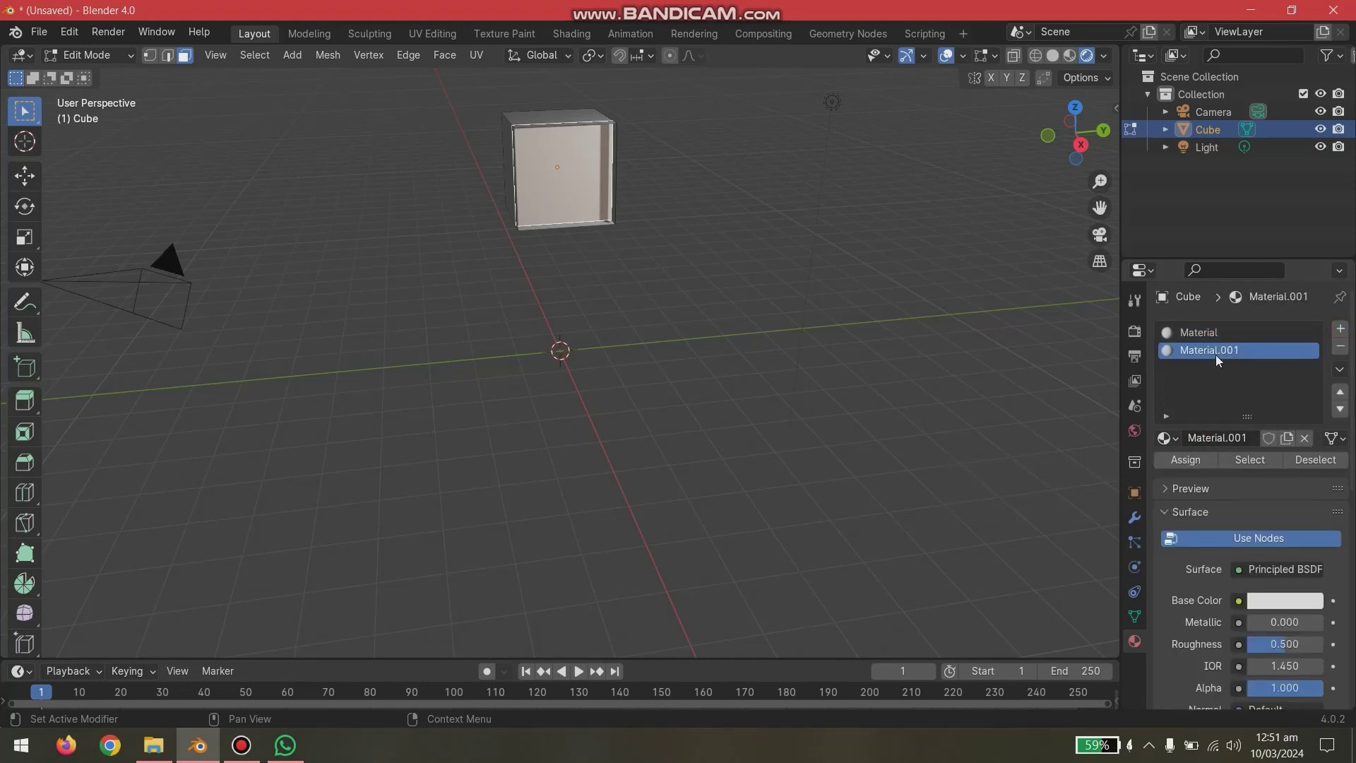
type("redneon")
key("Return")
left_click(1191, 462)
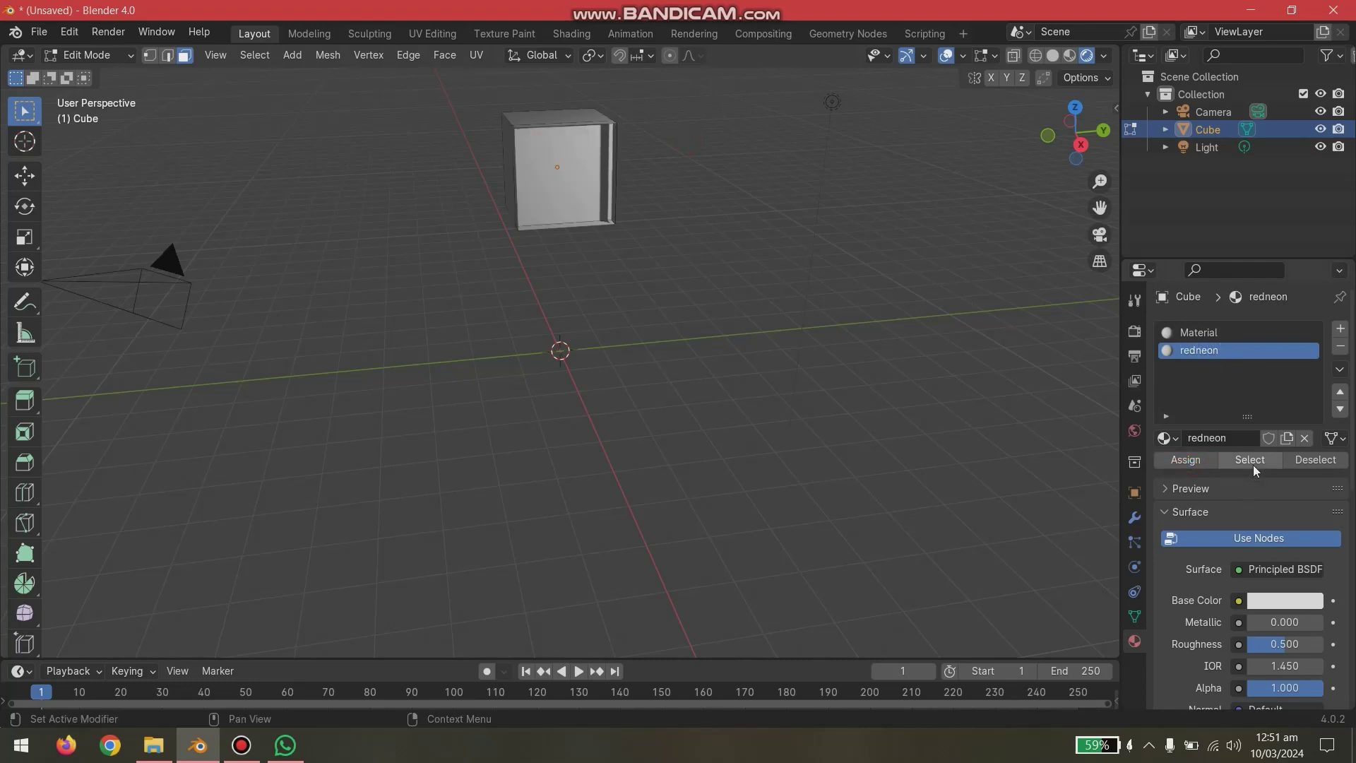
left_click(1251, 460)
left_click(1271, 601)
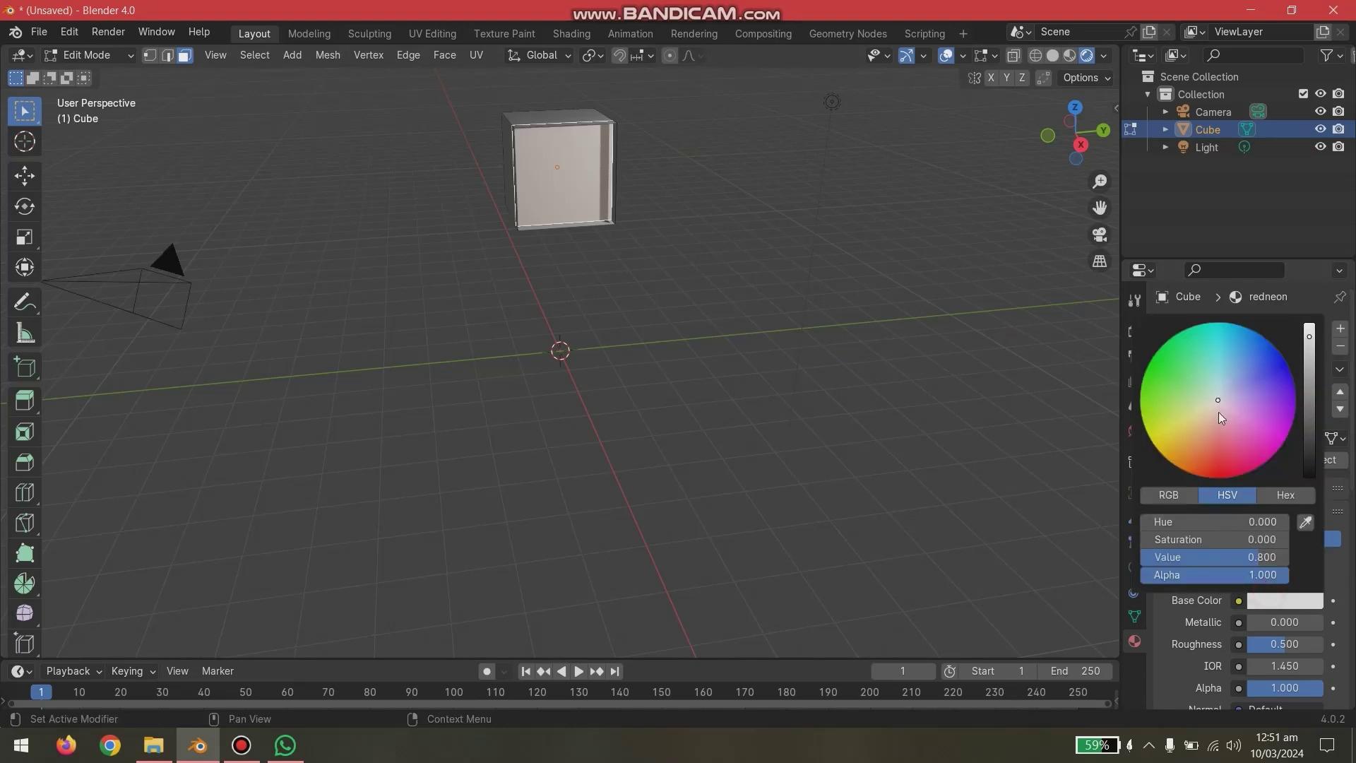
left_click_drag(1218, 399, 1201, 342)
key("BackSpace")
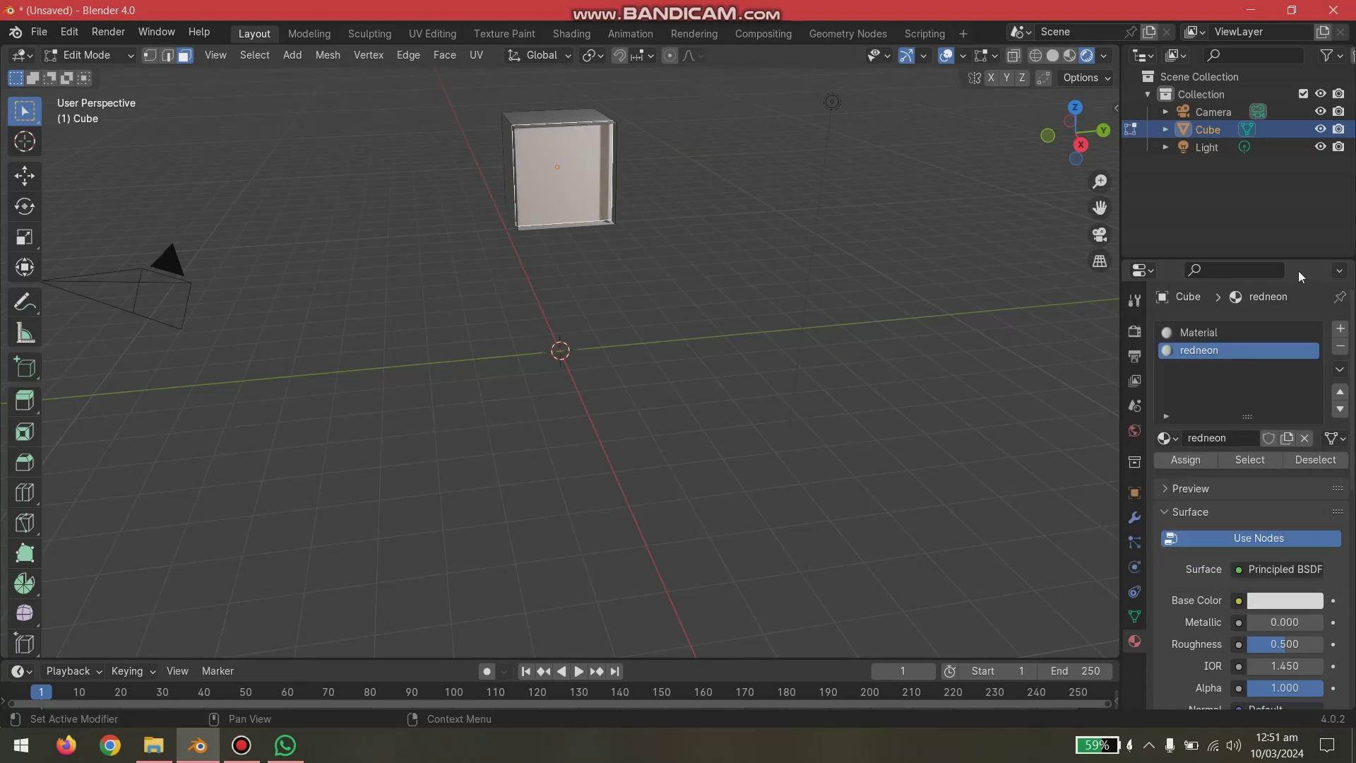
scroll(1227, 529, "down", 5)
middle_click_drag(675, 375, 739, 384)
left_click(737, 384)
key("ctrl+z")
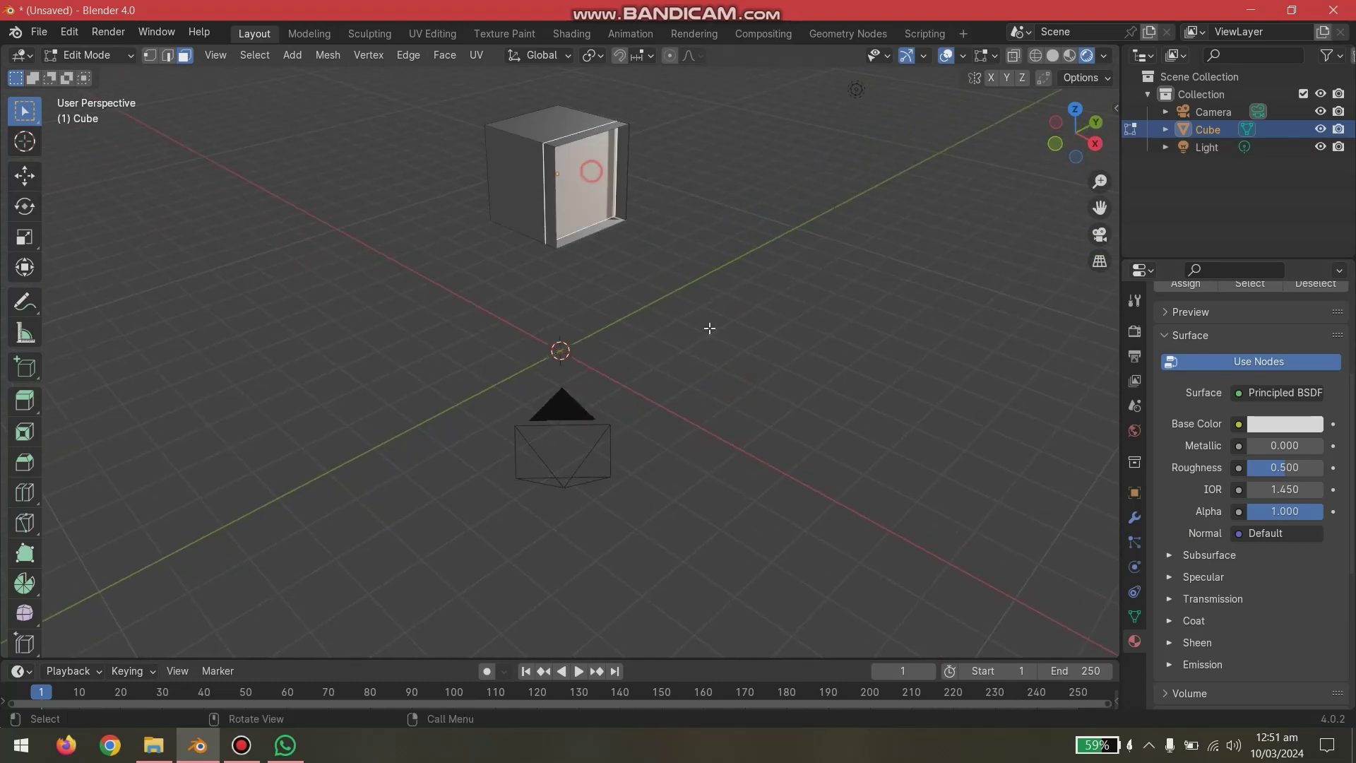
Leave edit mode, try the point light closer to the cube's recessed face, and delete the light.
key("Tab")
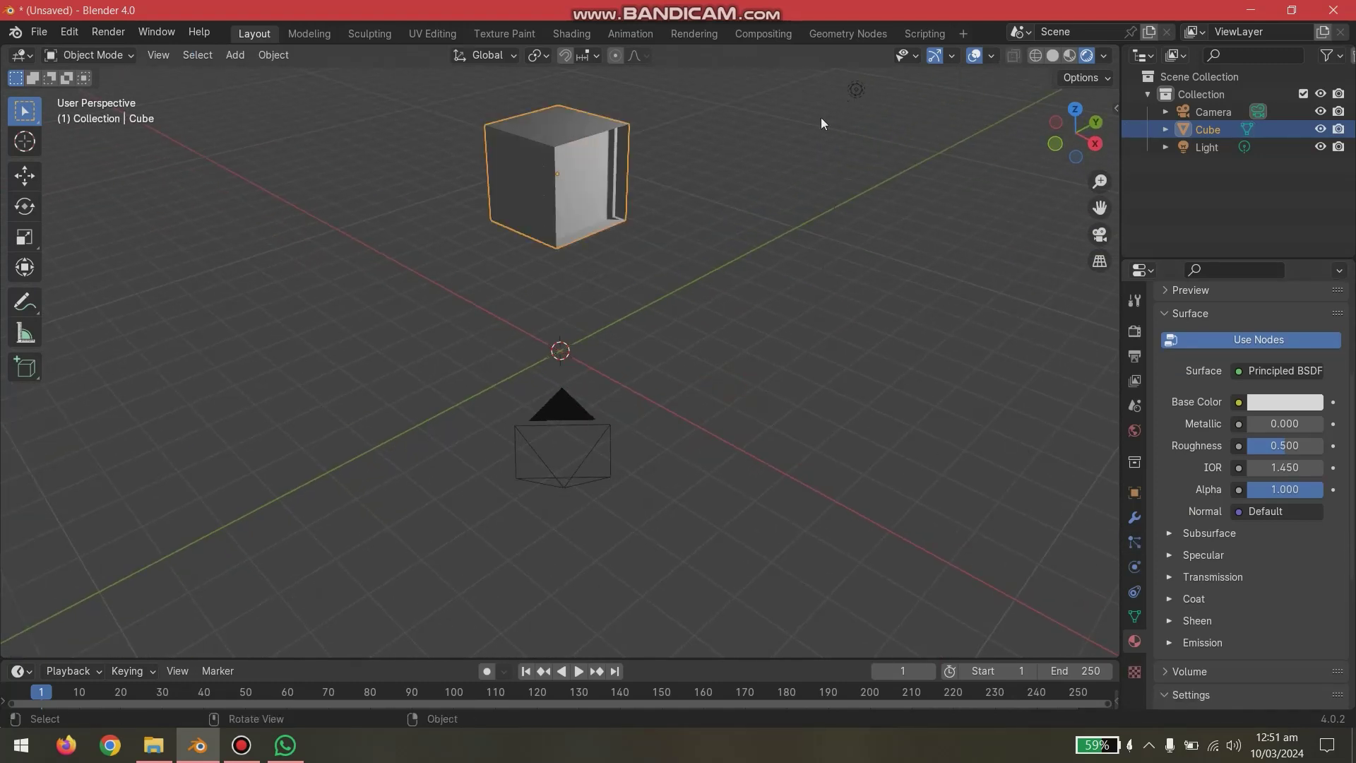
left_click(857, 91)
key("g")
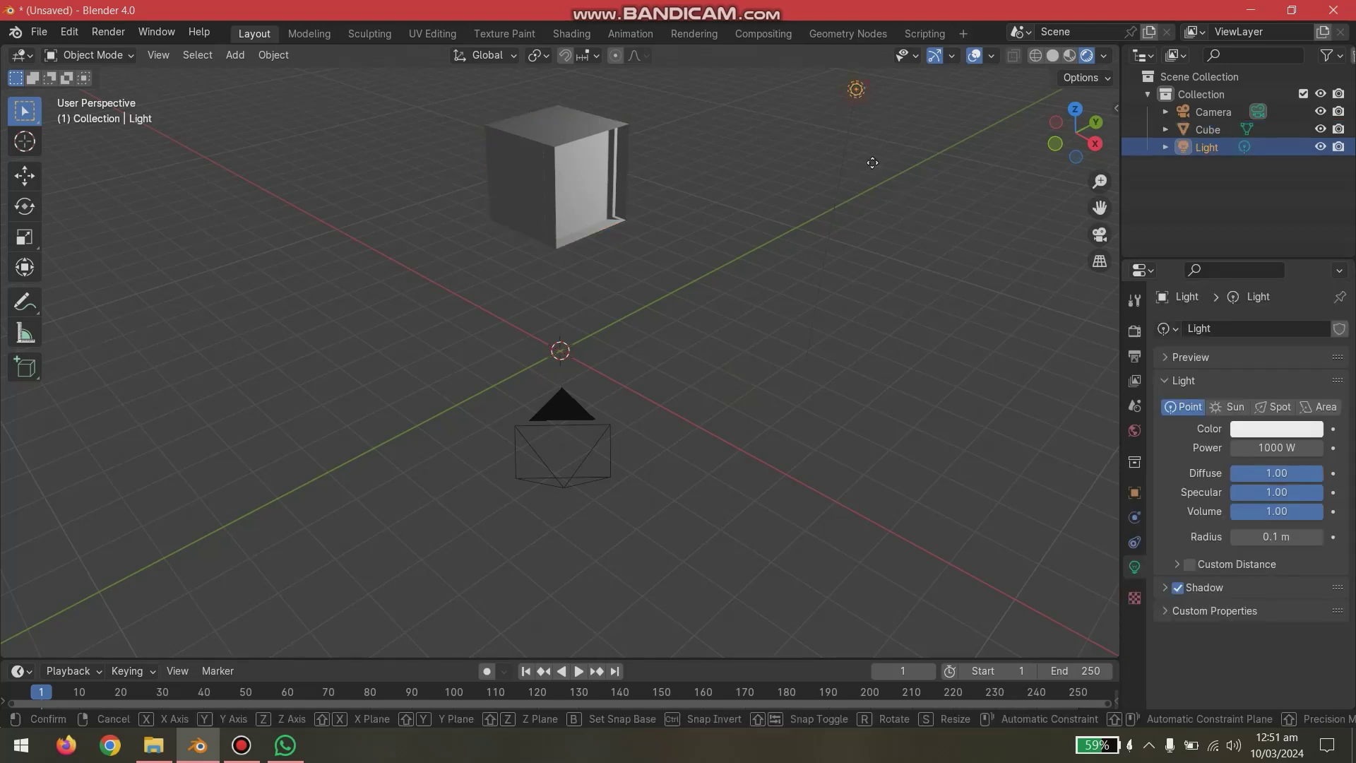
left_click(769, 318)
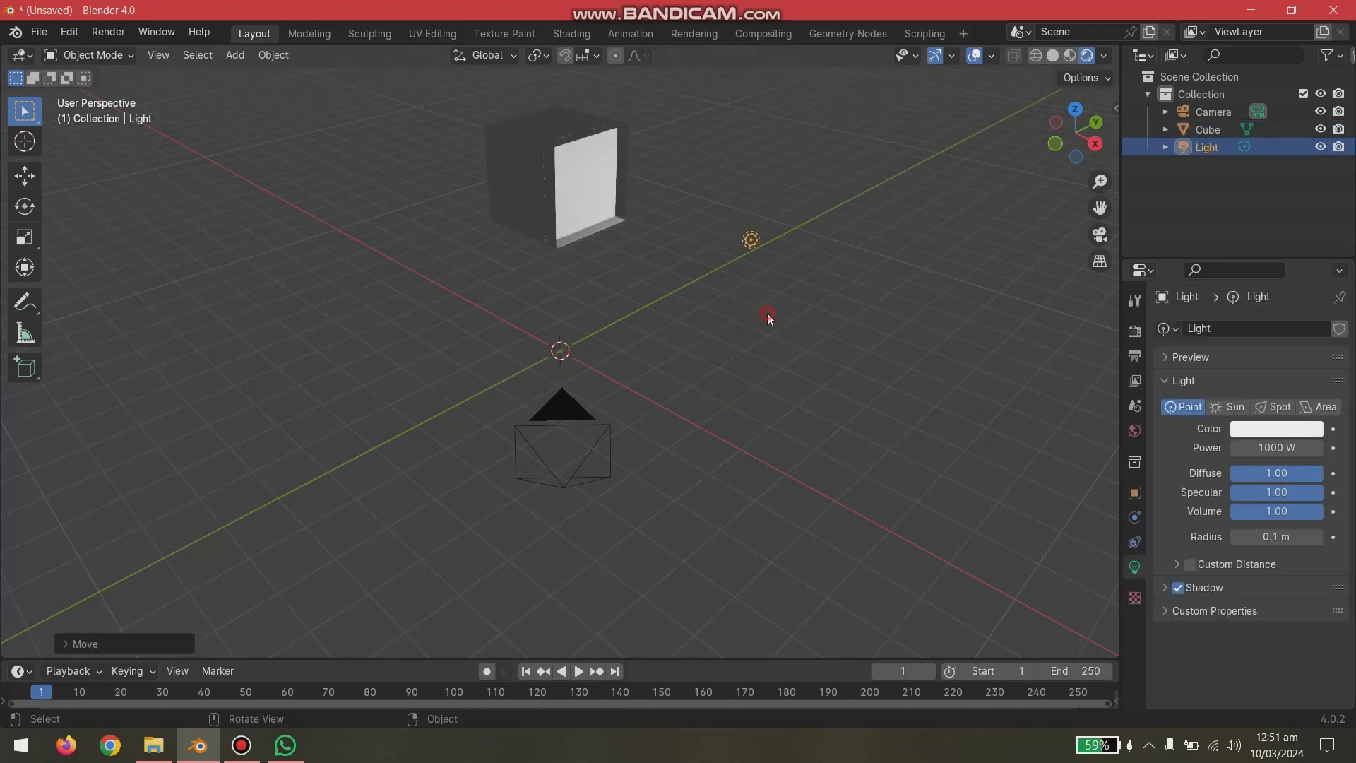
key("Delete")
Switch the viewport to solid shading and put the cube into edit mode.
left_click(618, 192)
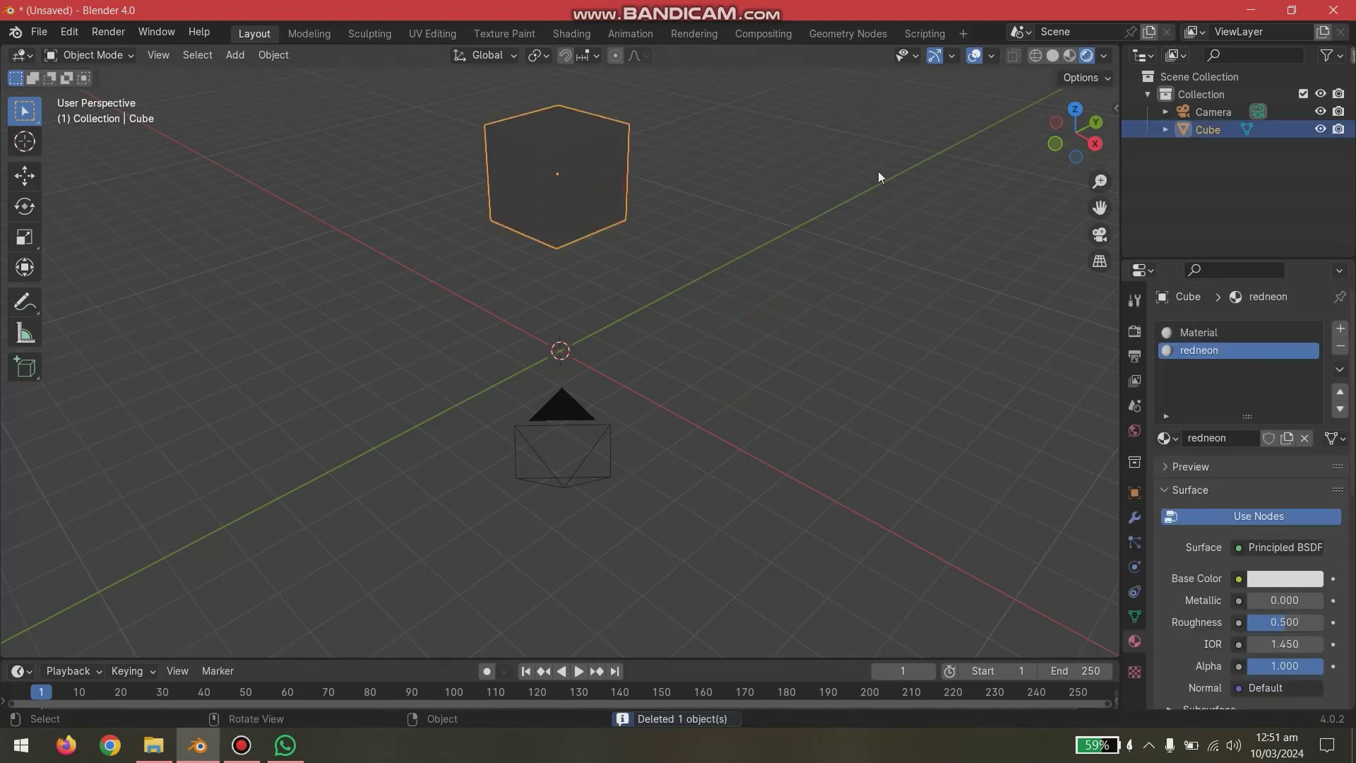
left_click(1052, 55)
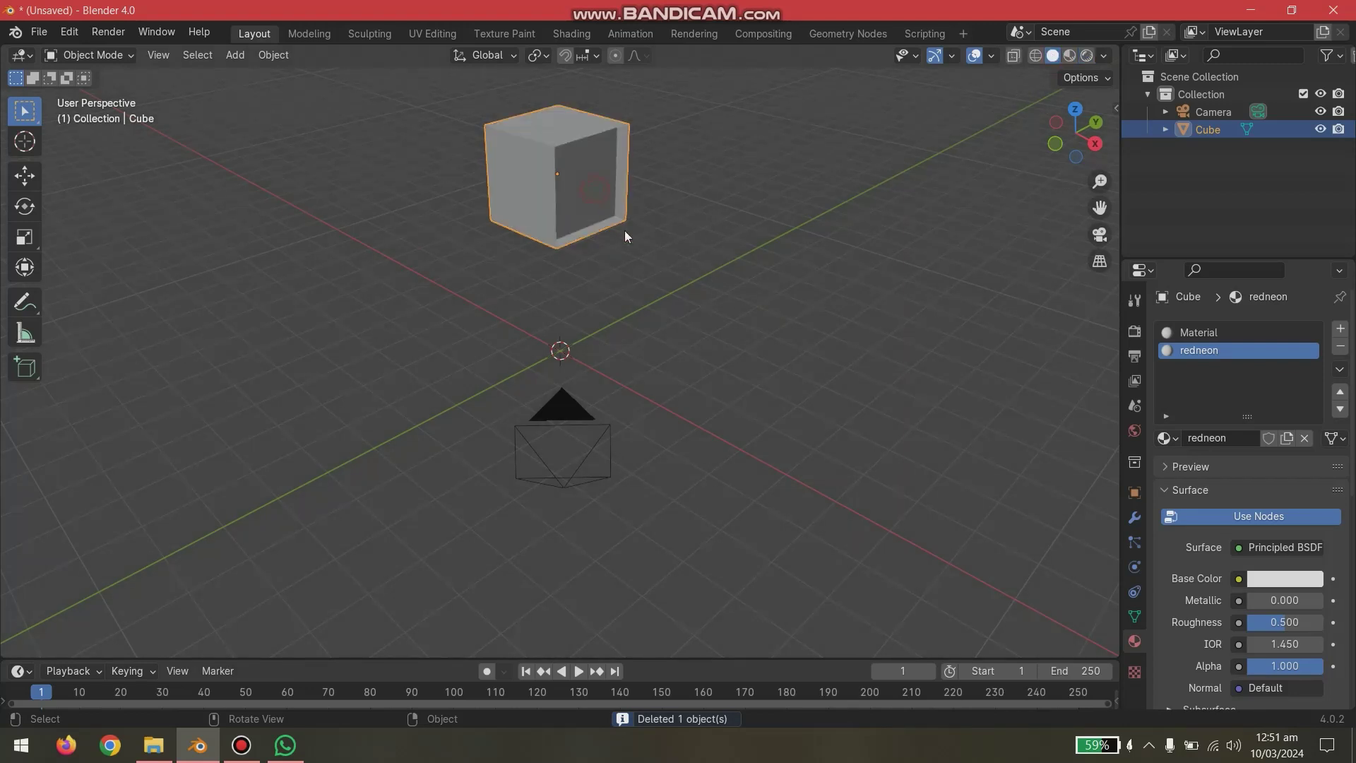
key("Tab")
Set the redneon material's emission strength to 10 and its emission color to red.
scroll(1258, 549, "down", 12)
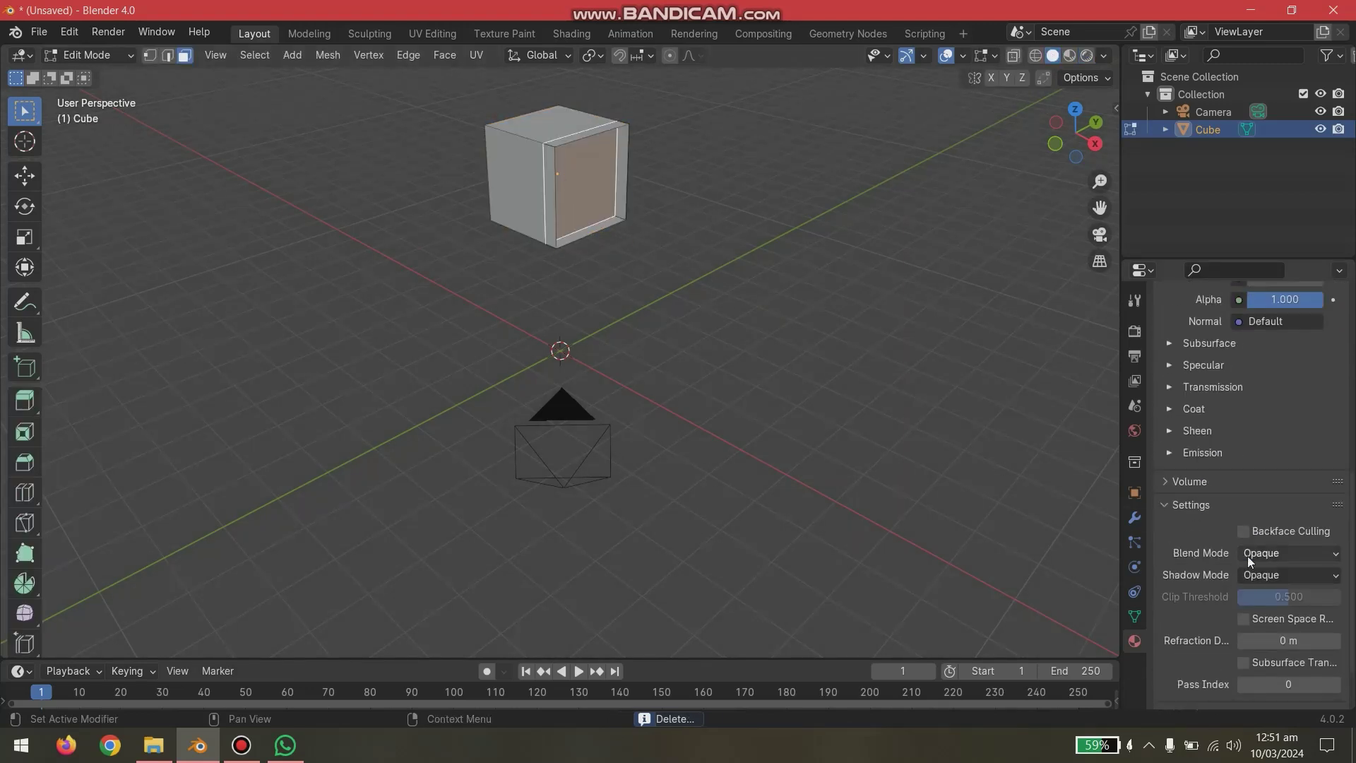
left_click(1215, 455)
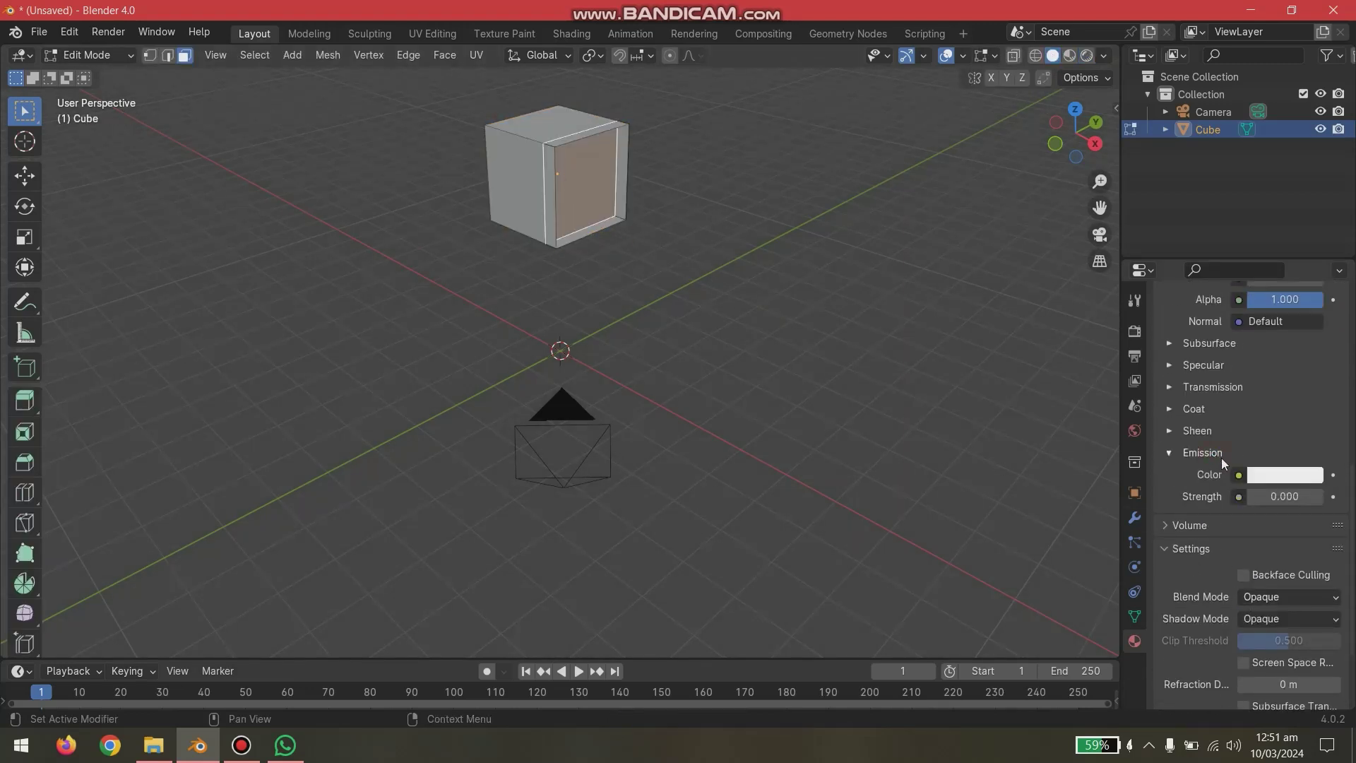
left_click(1273, 496)
type("10")
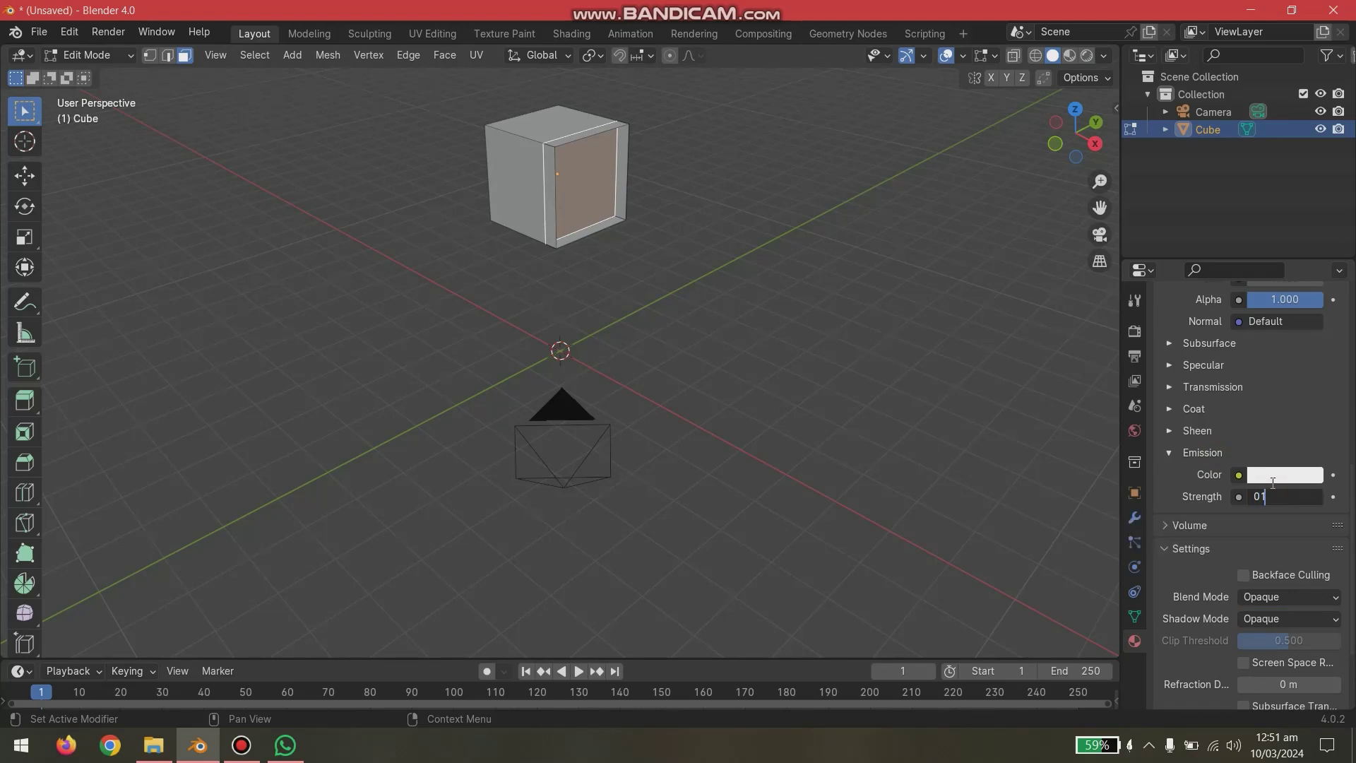
key("Return")
left_click(1271, 475)
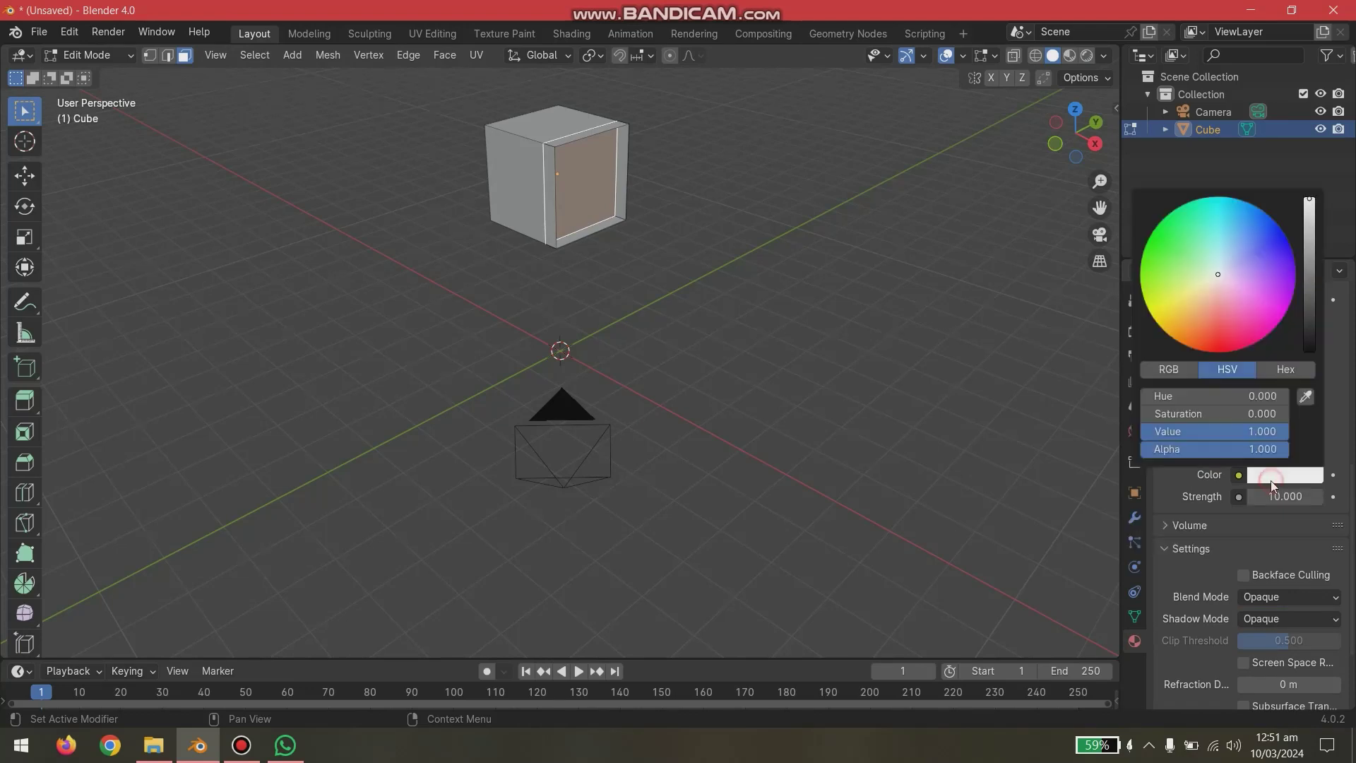
left_click_drag(1220, 277, 1218, 351)
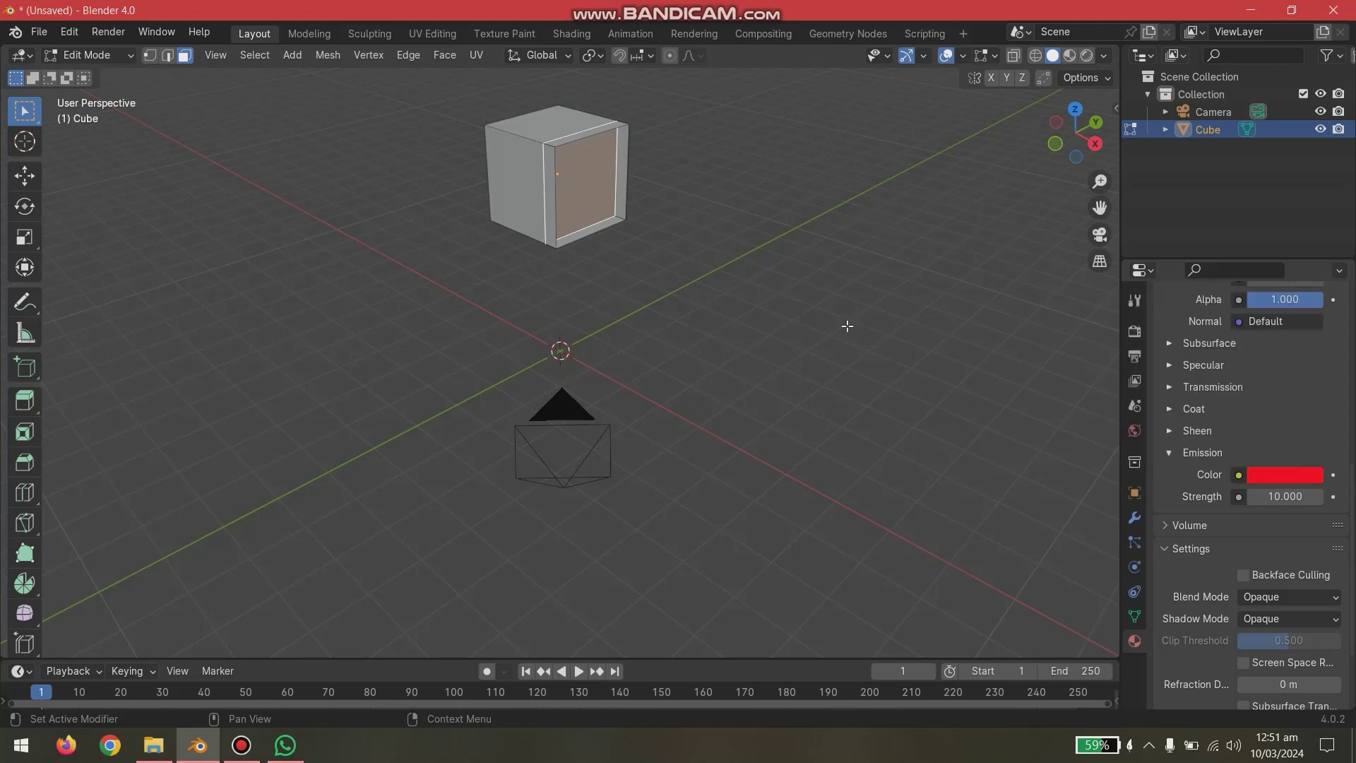
Display the viewport with rendered shading and inspect the cube's emissive front face from near and far.
middle_click_drag(815, 299, 782, 282)
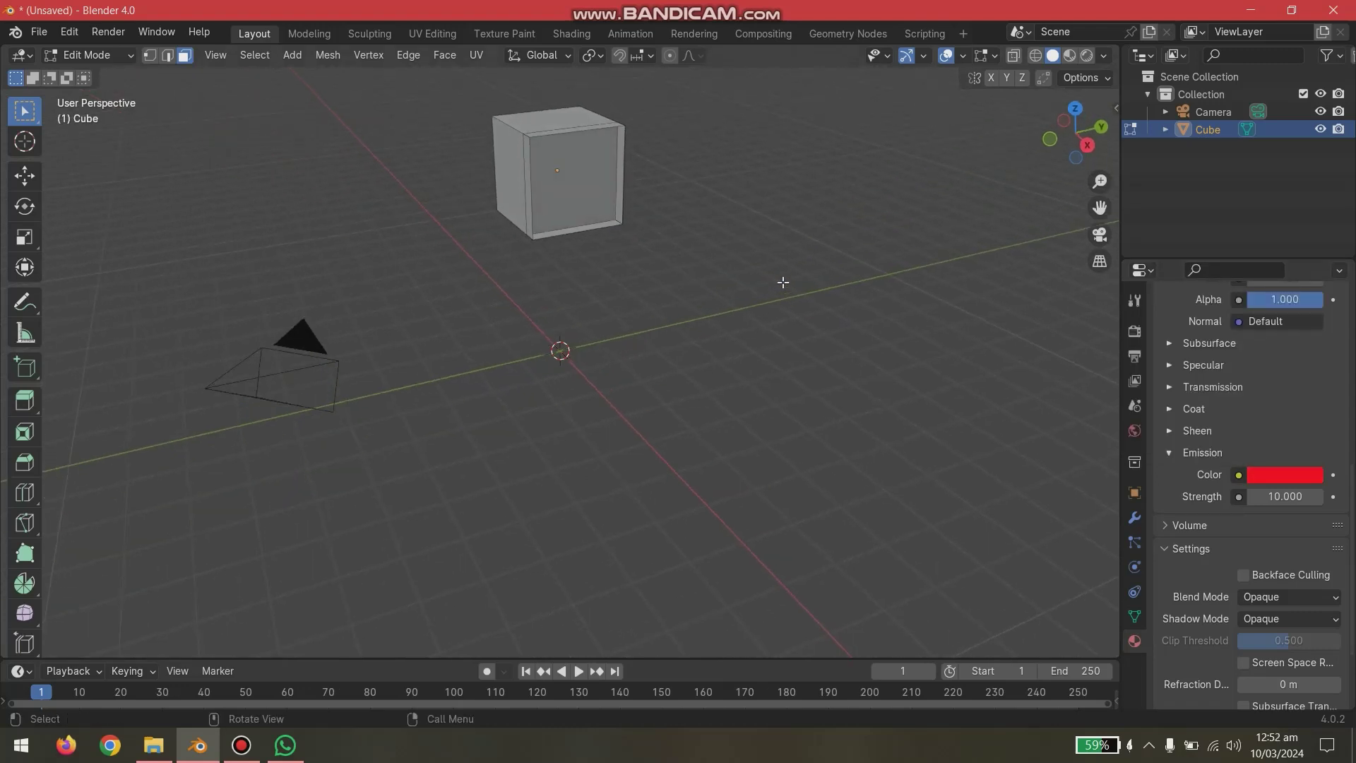
left_click(1087, 55)
middle_click_drag(684, 112, 749, 331)
scroll(600, 272, "down", 6)
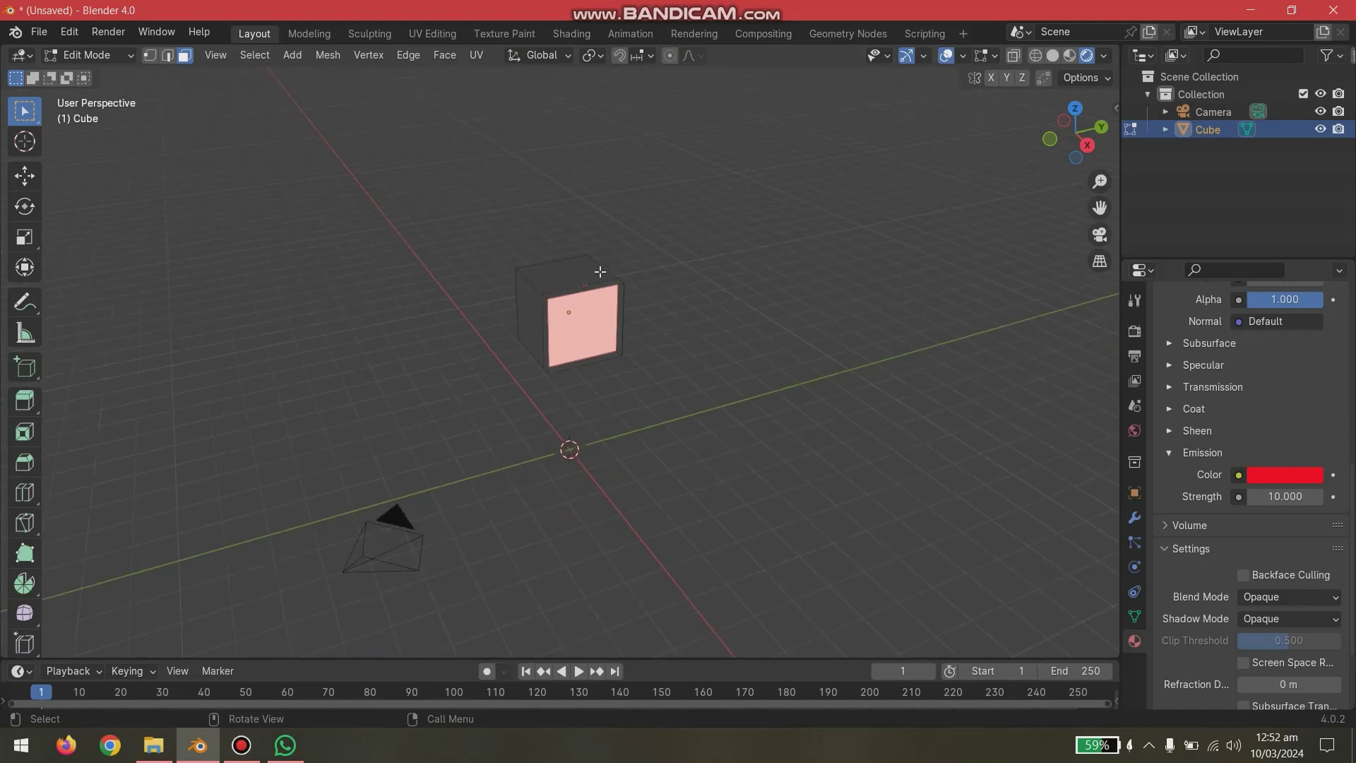
scroll(614, 282, "up", 8)
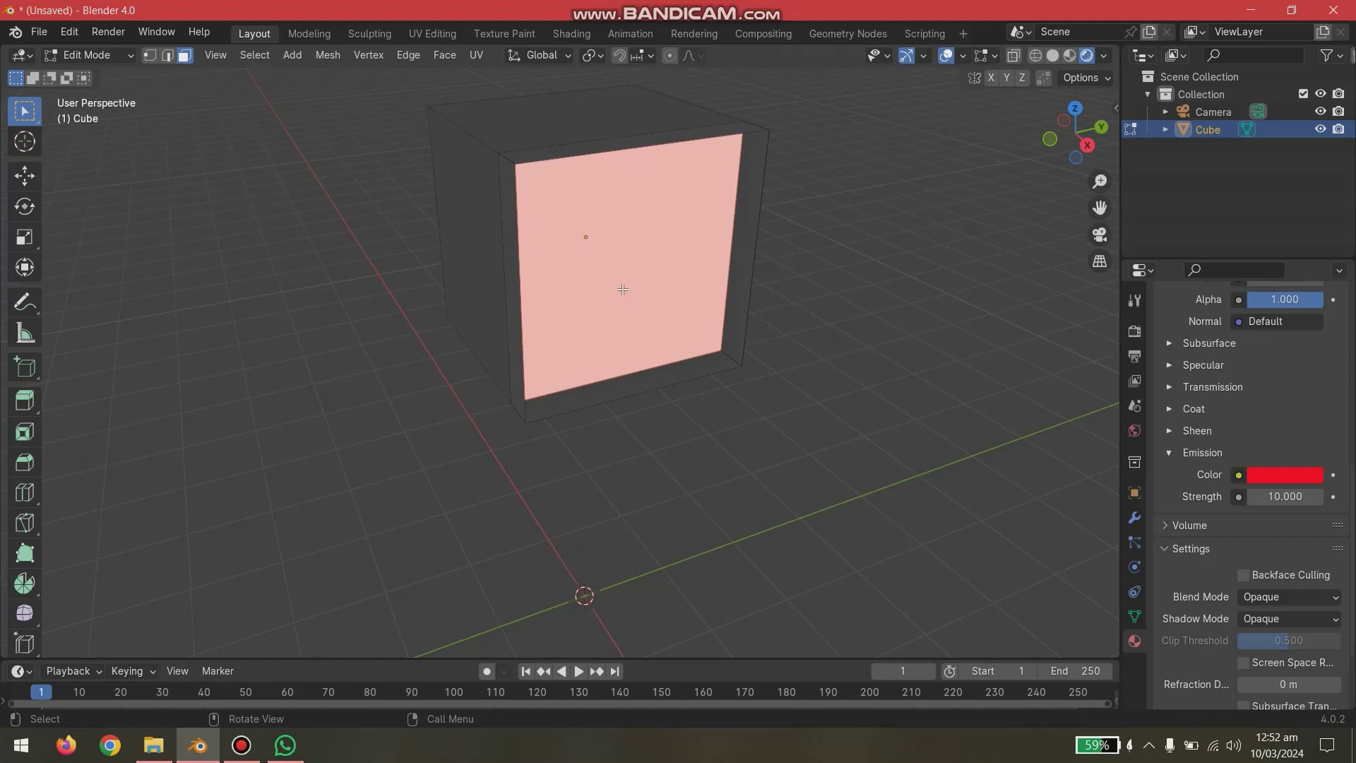
scroll(622, 290, "down", 4)
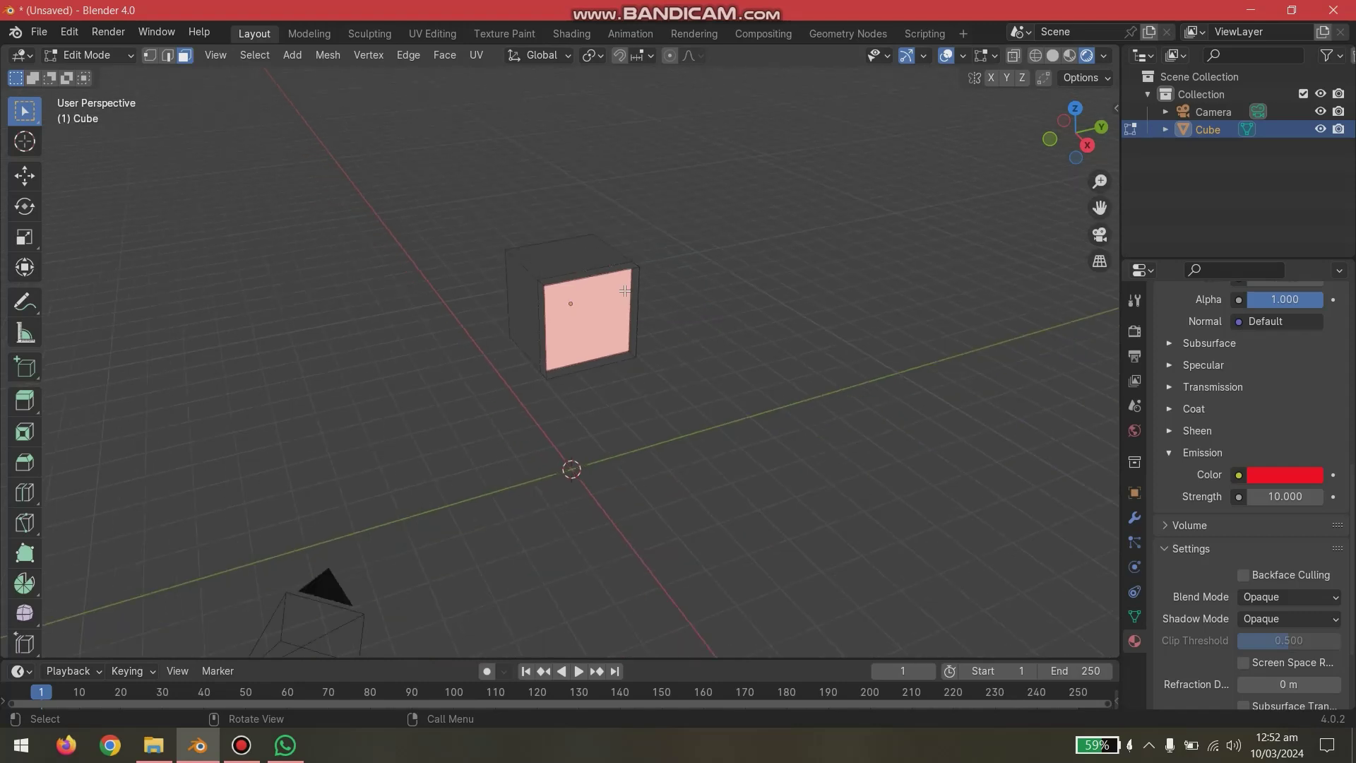
Compare redneon emission strengths of 1 and 10 on the recessed face, ending at 1.
double_click(1277, 496)
type("1")
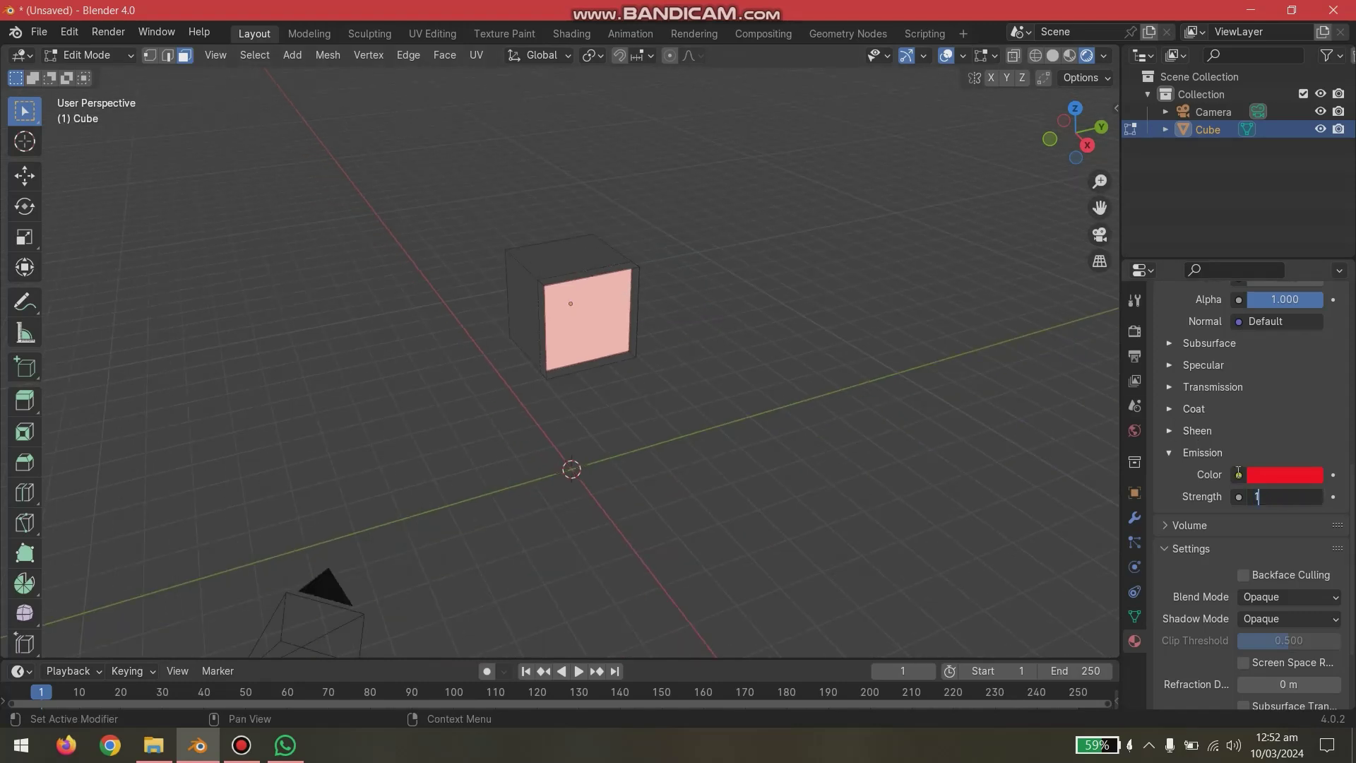
key("Return")
double_click(1250, 496)
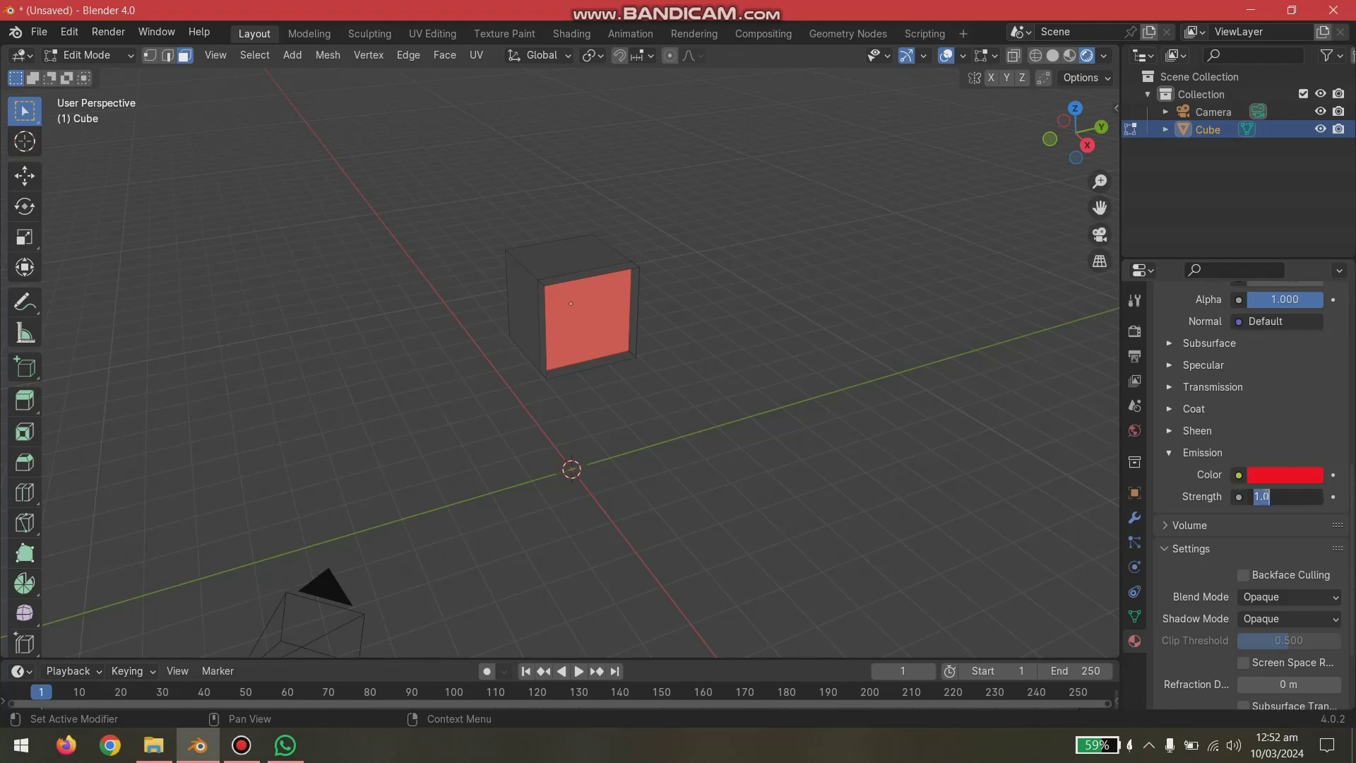
type("10")
key("Return")
double_click(1264, 496)
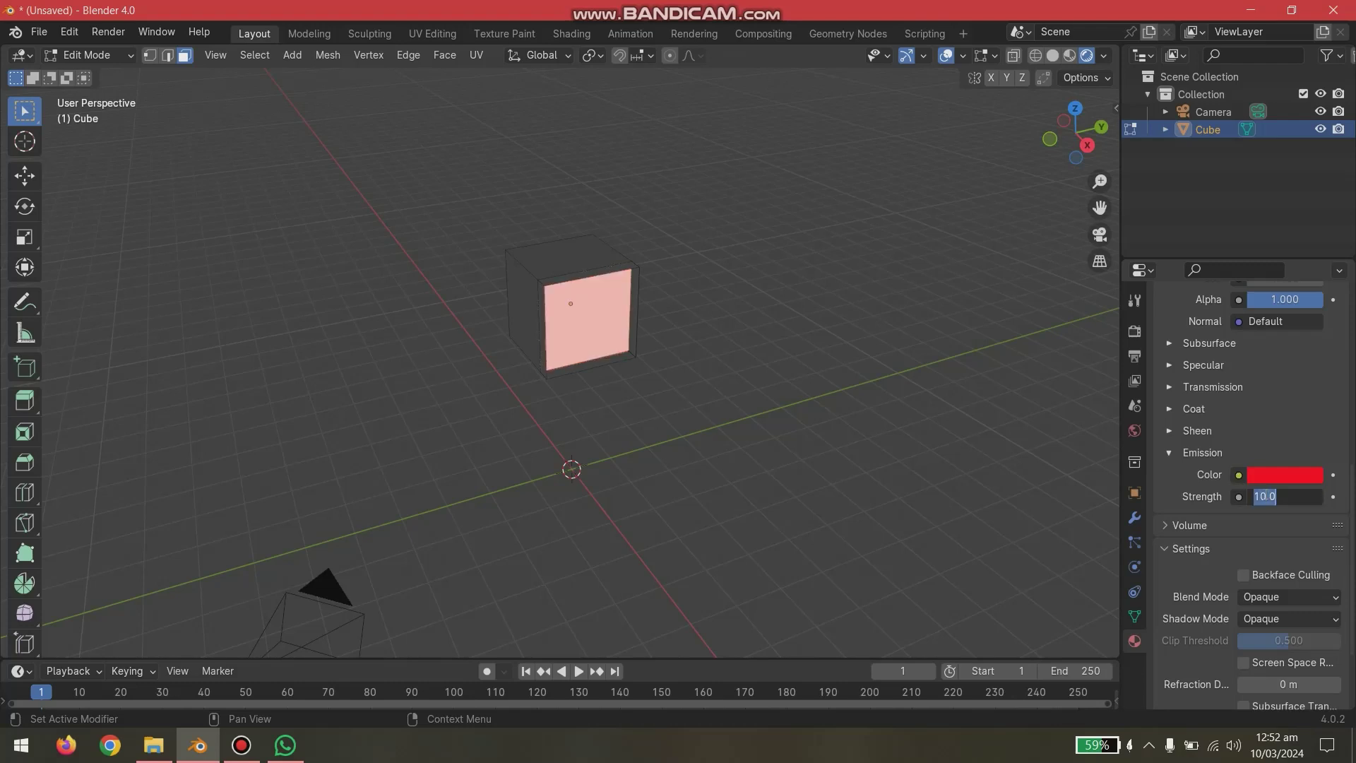
type("1")
key("Return")
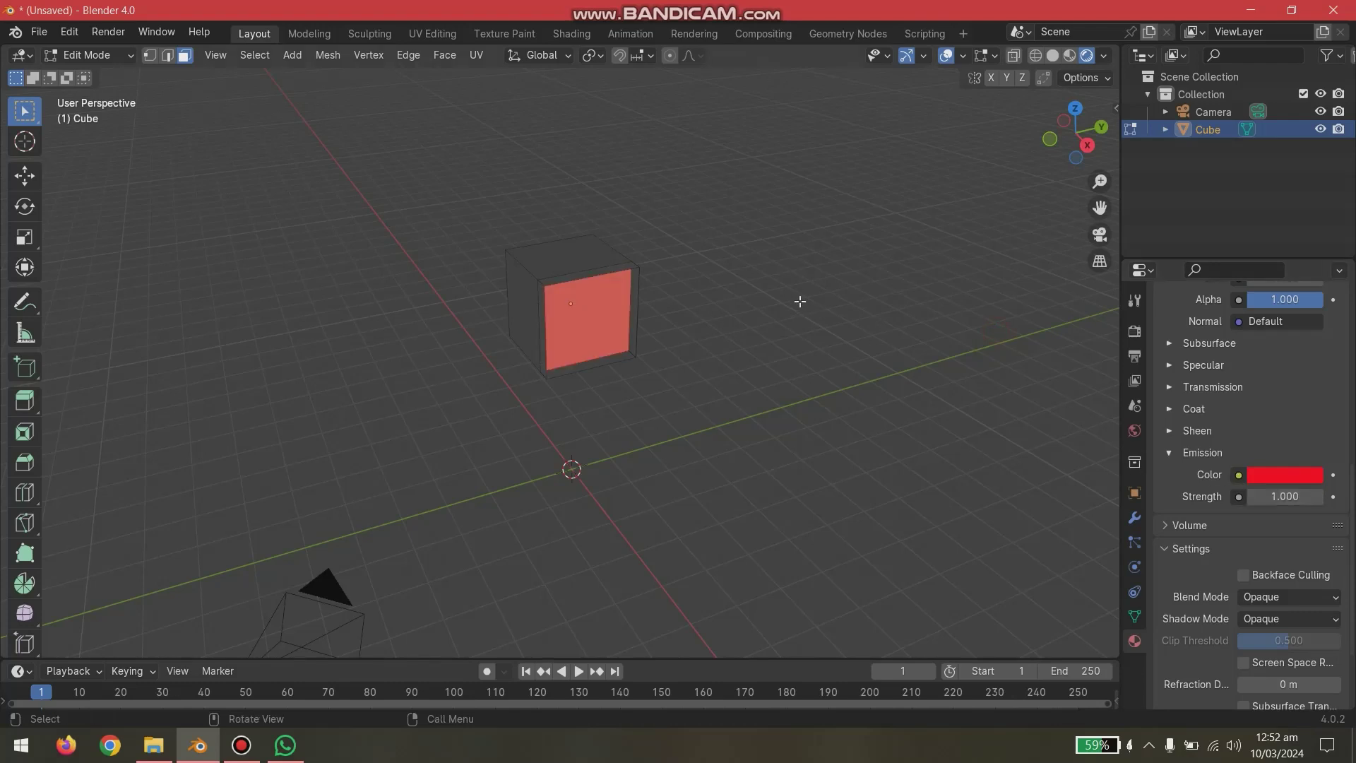
Enable Bloom in the scene's EEVEE render settings.
middle_click_drag(800, 301, 692, 277)
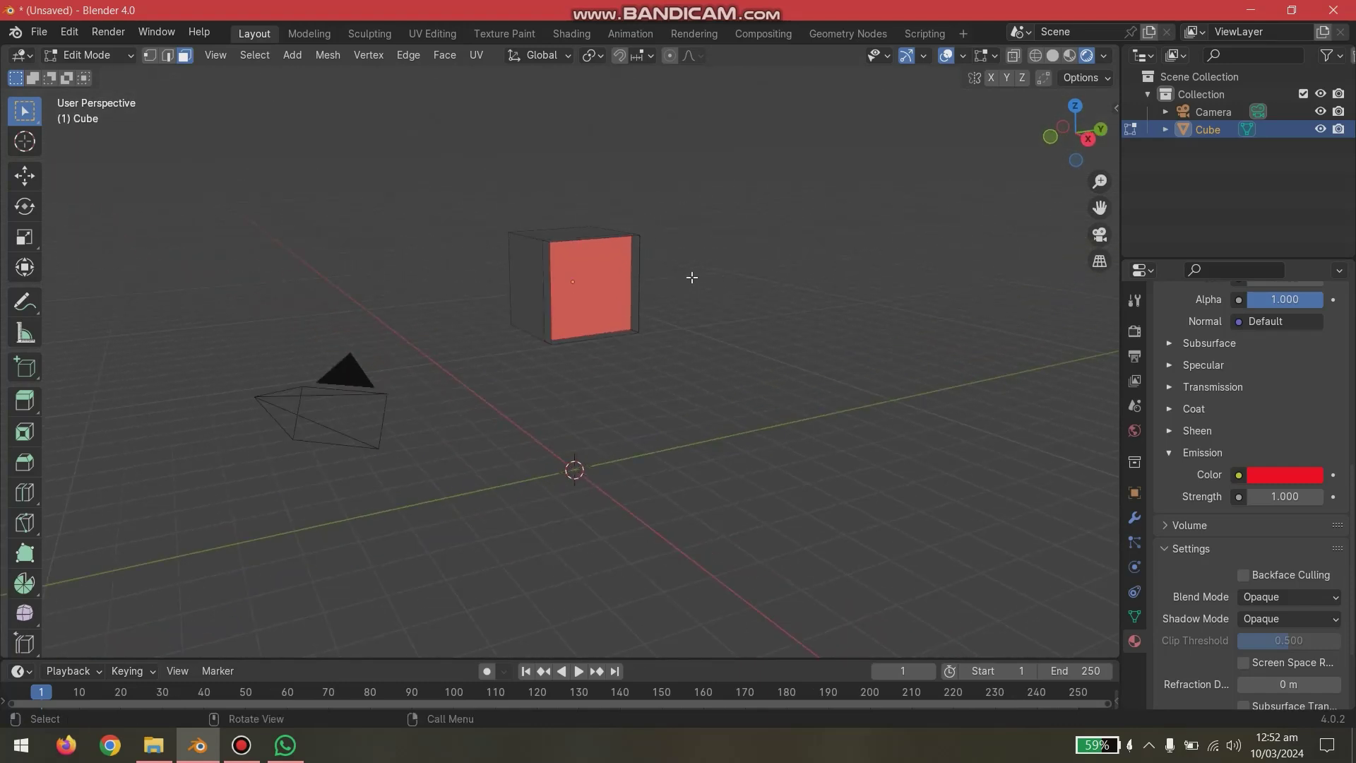
left_click(1135, 330)
scroll(1172, 394, "up", 3)
scroll(1210, 584, "down", 3)
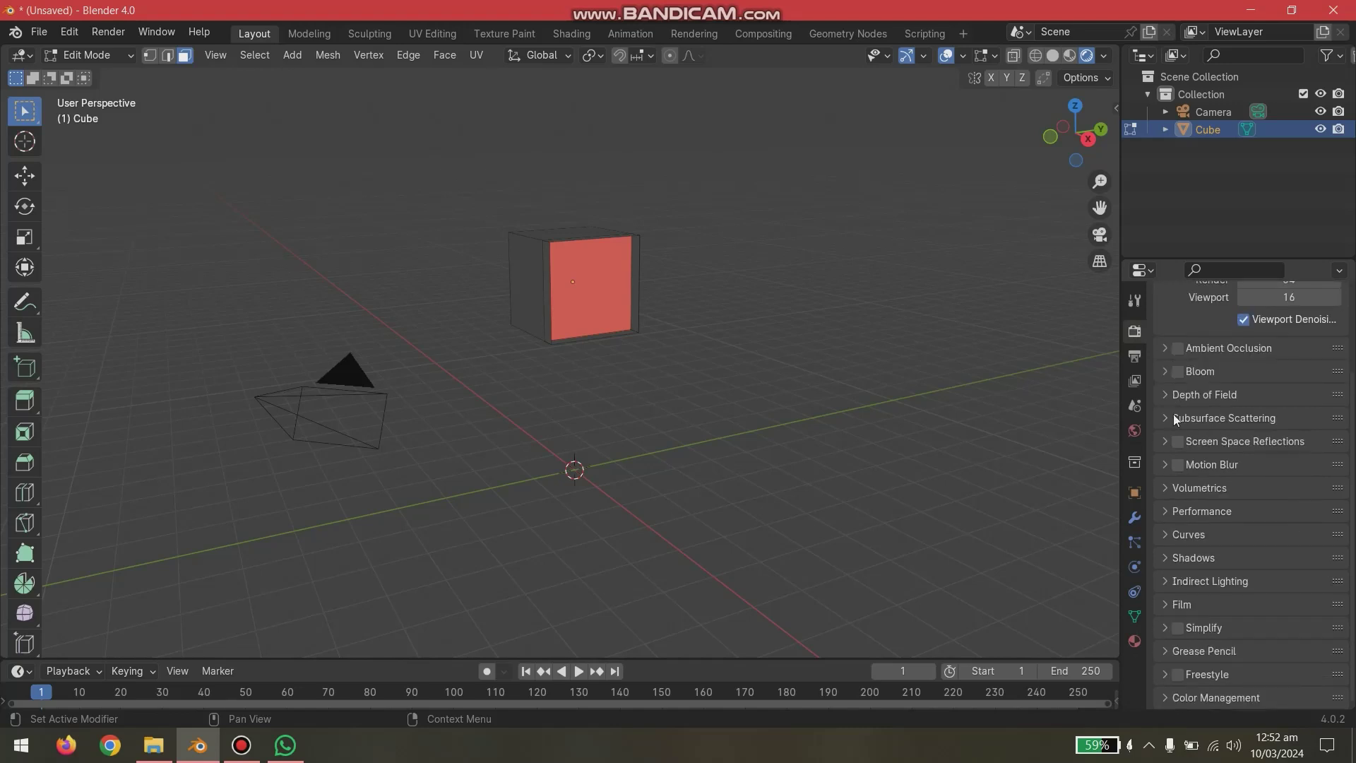
scroll(1217, 603, "up", 3)
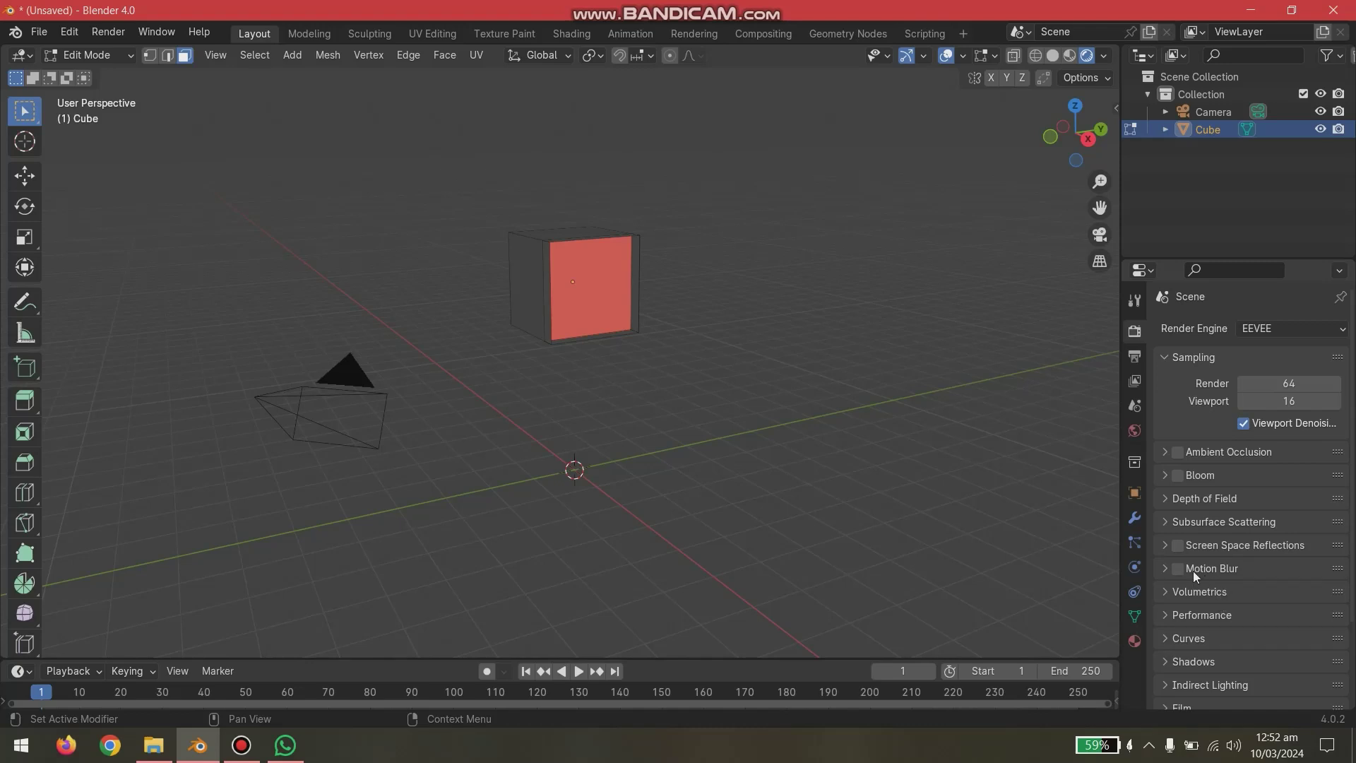
left_click(1178, 476)
Return to the redneon material and raise its emission strength to 2, and finally to 5.
left_click(1134, 641)
scroll(1245, 602, "down", 10)
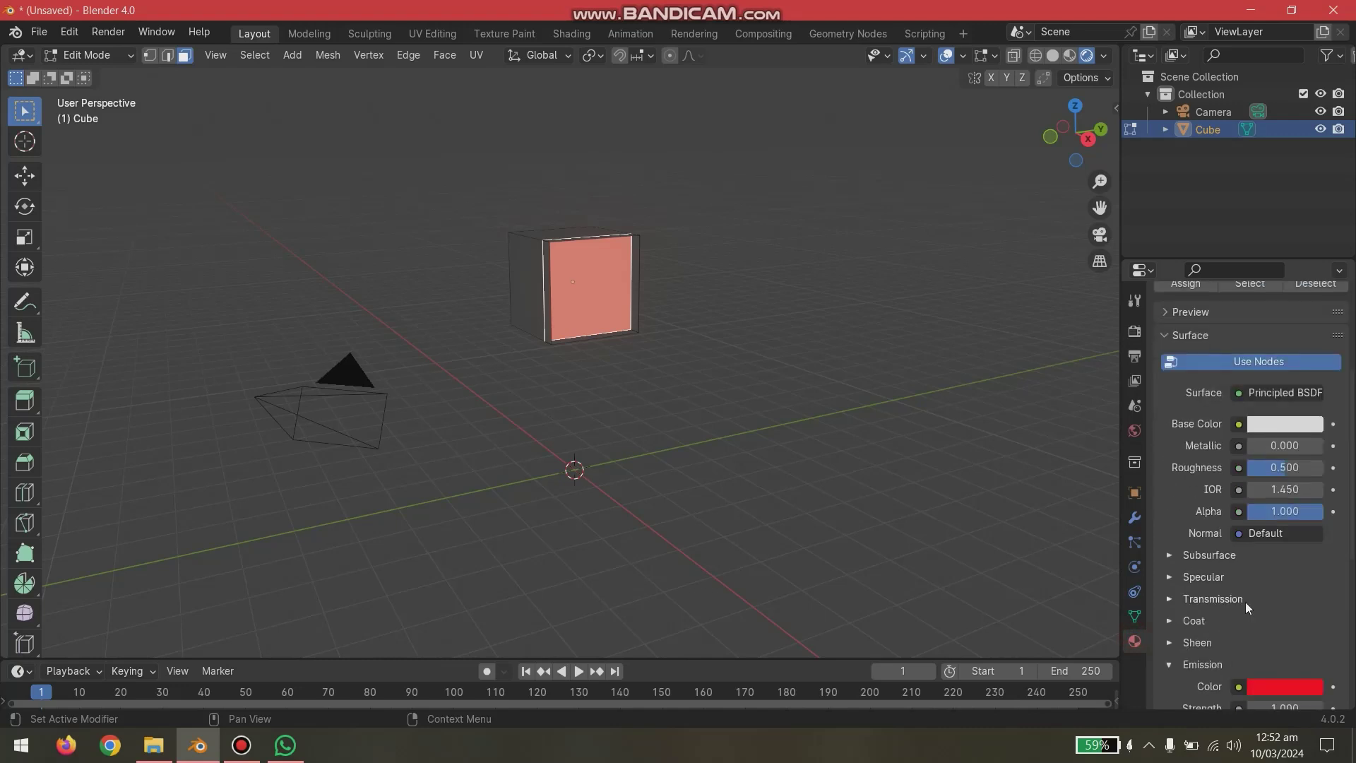
left_click(1275, 603)
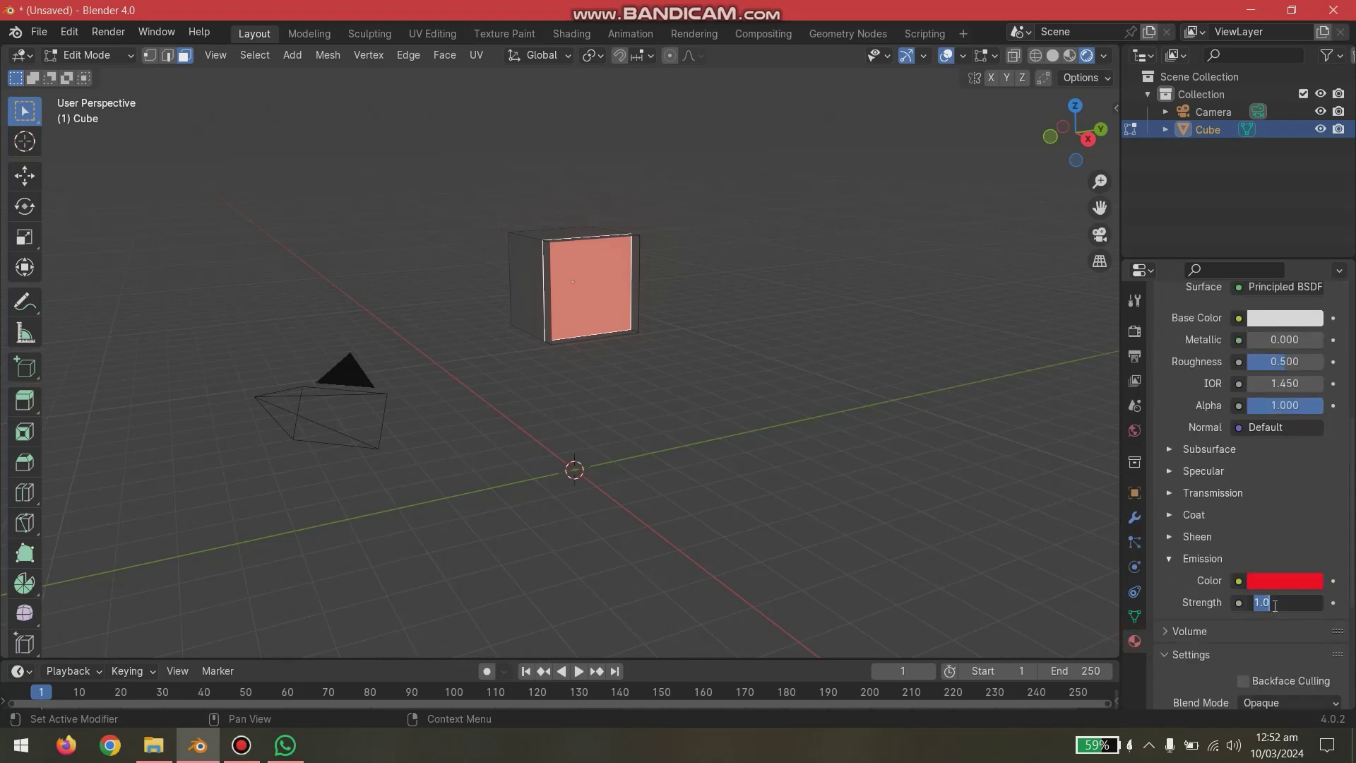
type("2")
key("Return")
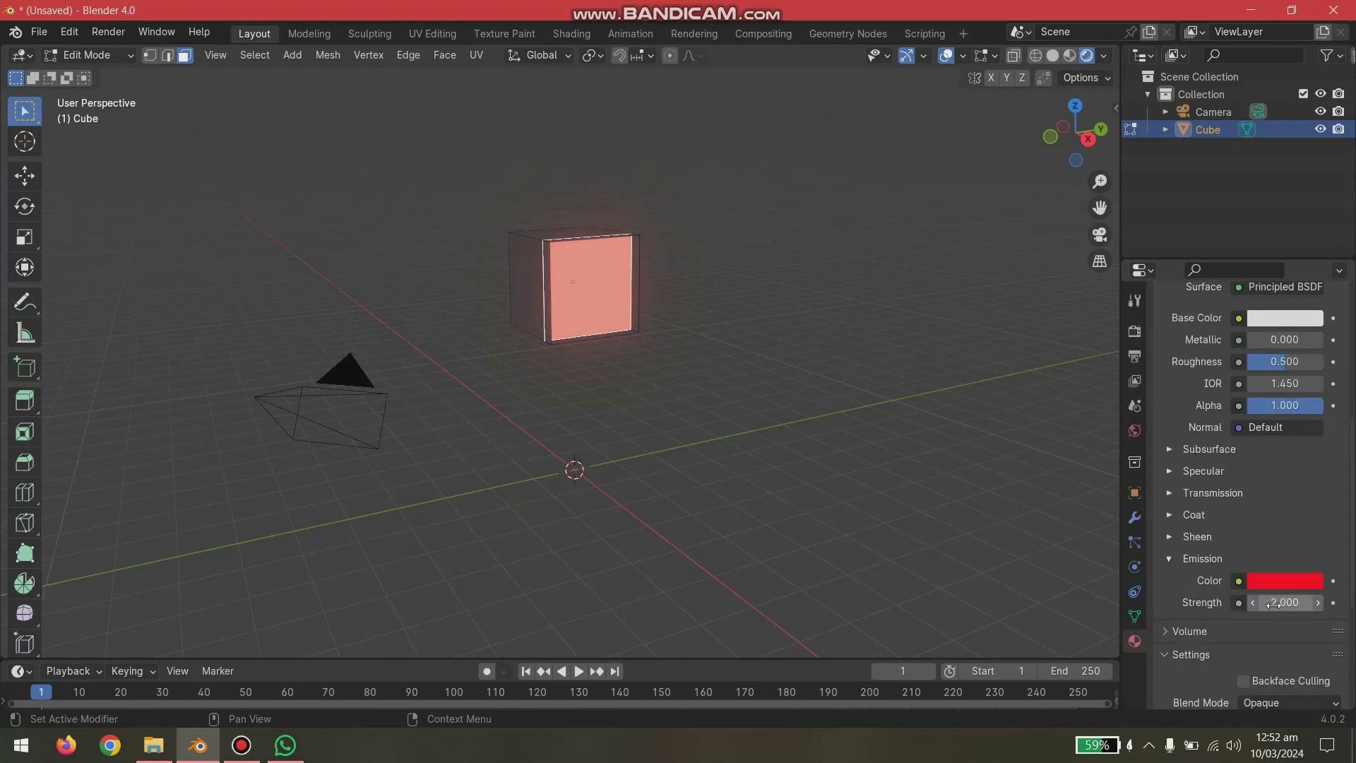
left_click(1274, 603)
type("5")
key("Return")
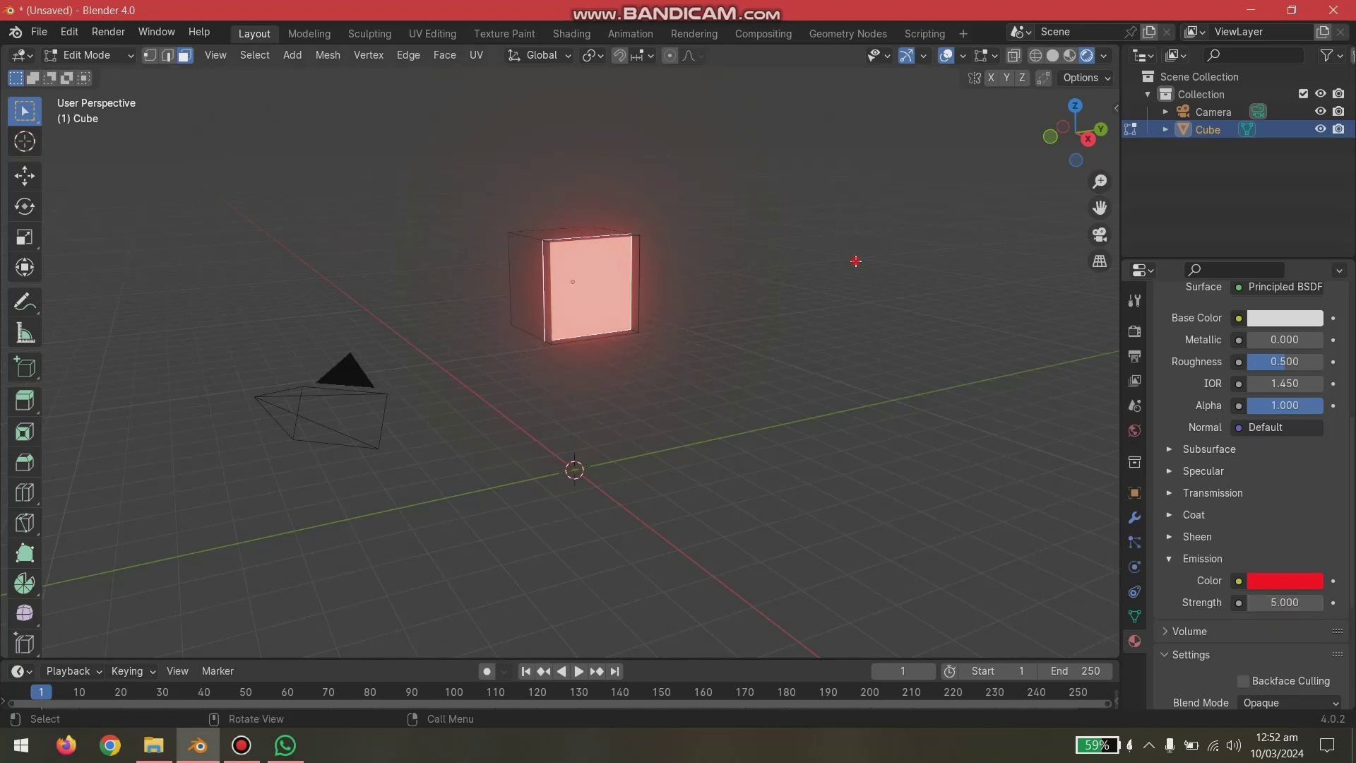
Hide the viewport overlays and gizmos to examine the cube's glow from several angles, and show them again.
key("grave")
key("Escape")
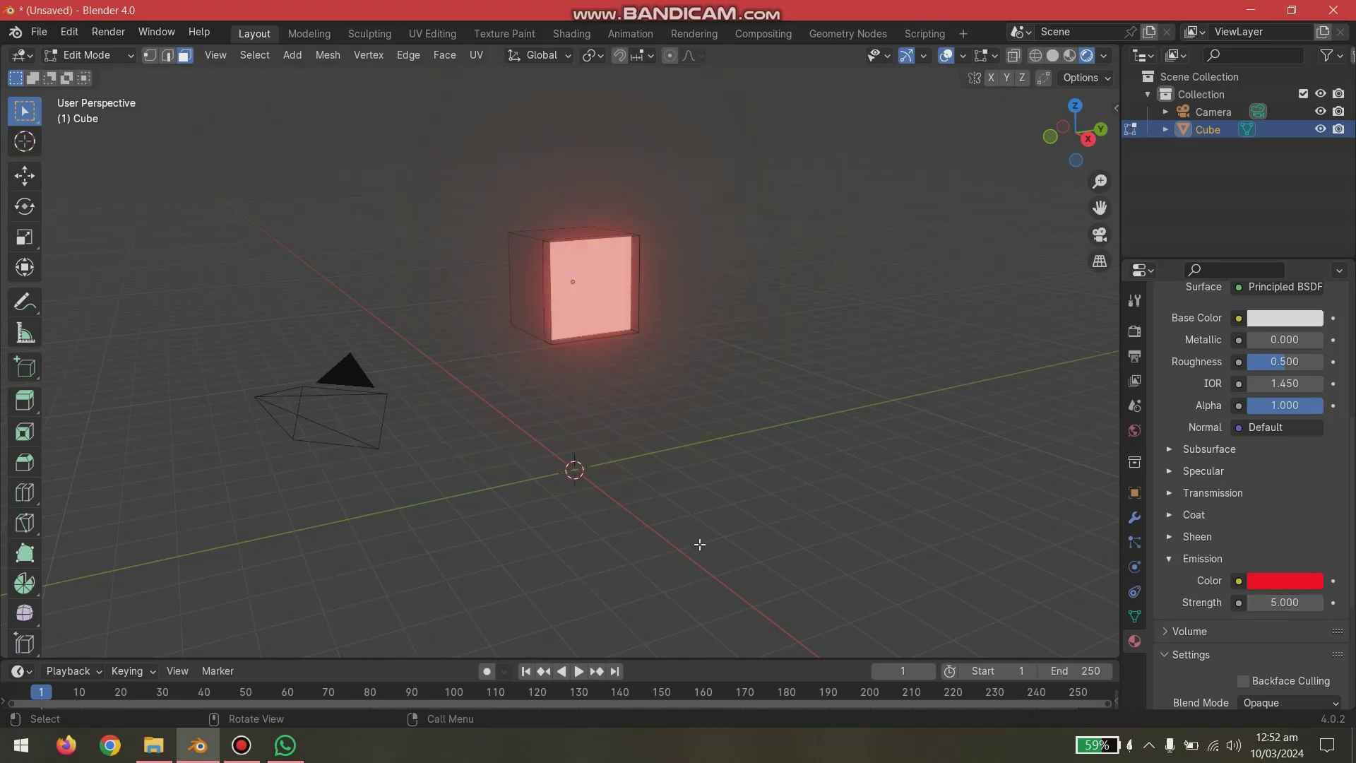
left_click(946, 60)
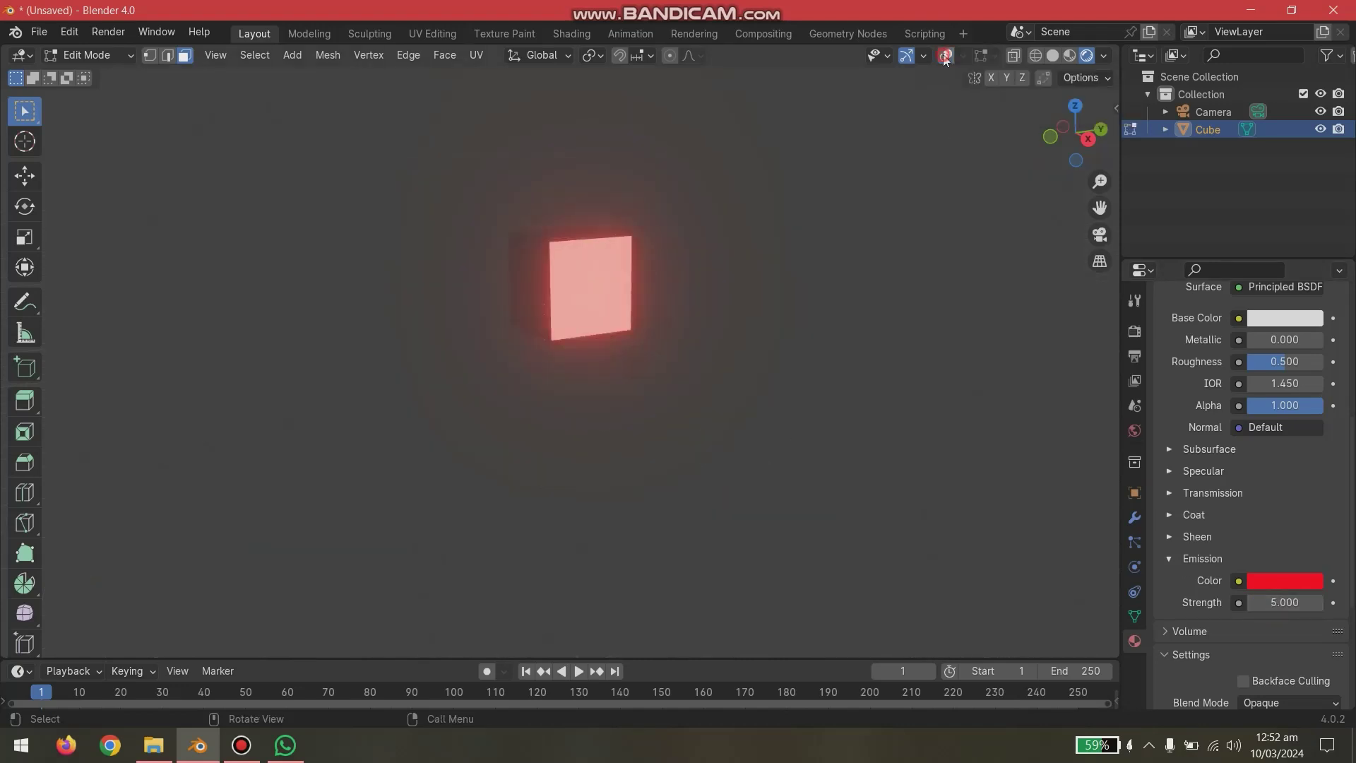
middle_click_drag(803, 390, 749, 404)
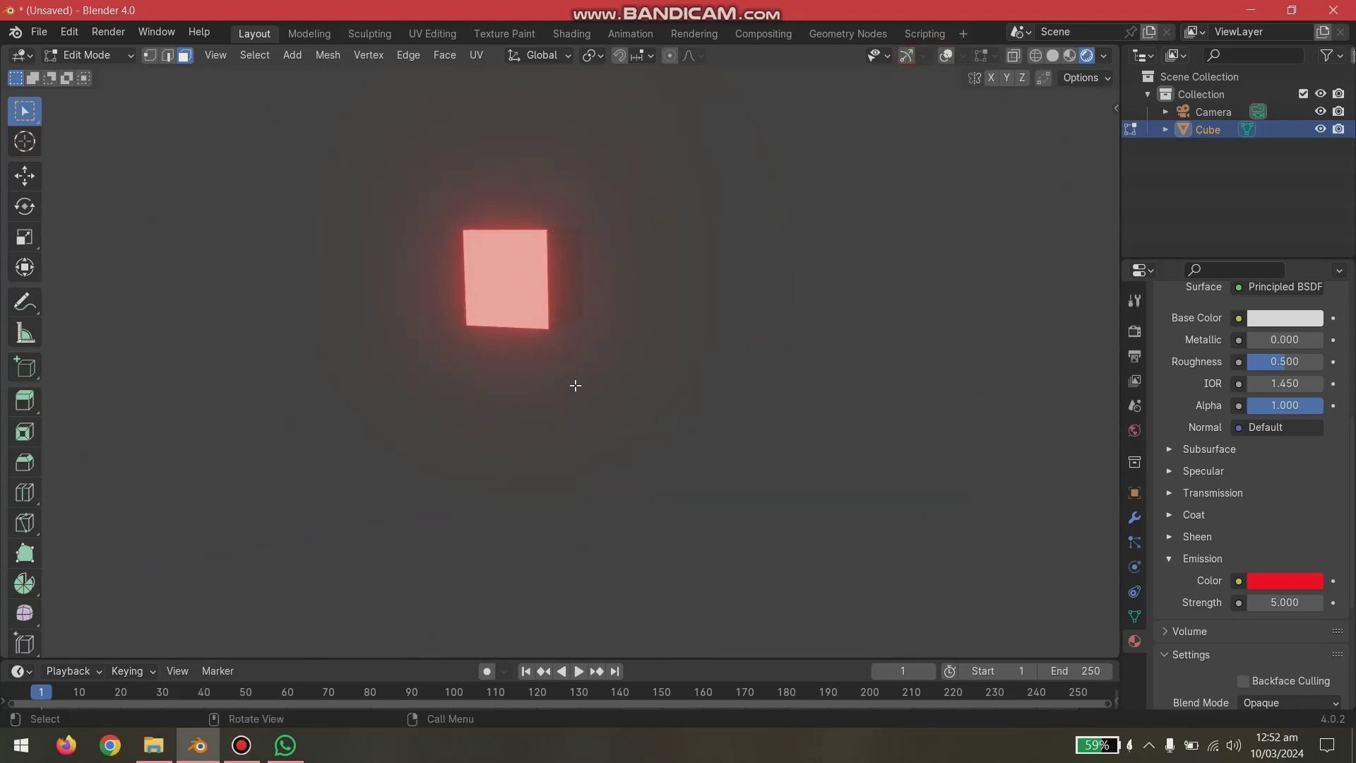
middle_click_drag(575, 384, 707, 401)
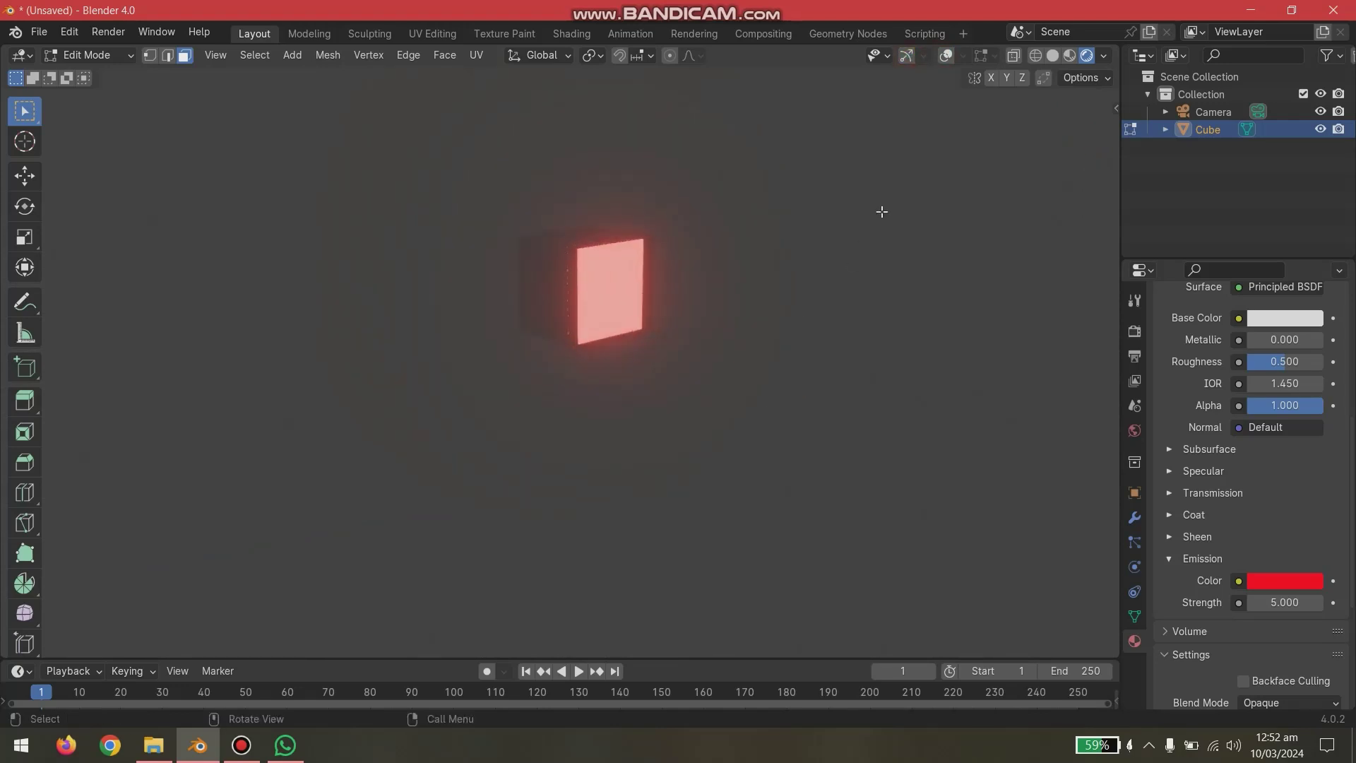
left_click(945, 56)
left_click(906, 55)
Add a plane at the origin within the cube's mesh and scale it up into a large floor.
middle_click_drag(809, 539, 755, 541)
scroll(608, 373, "down", 4)
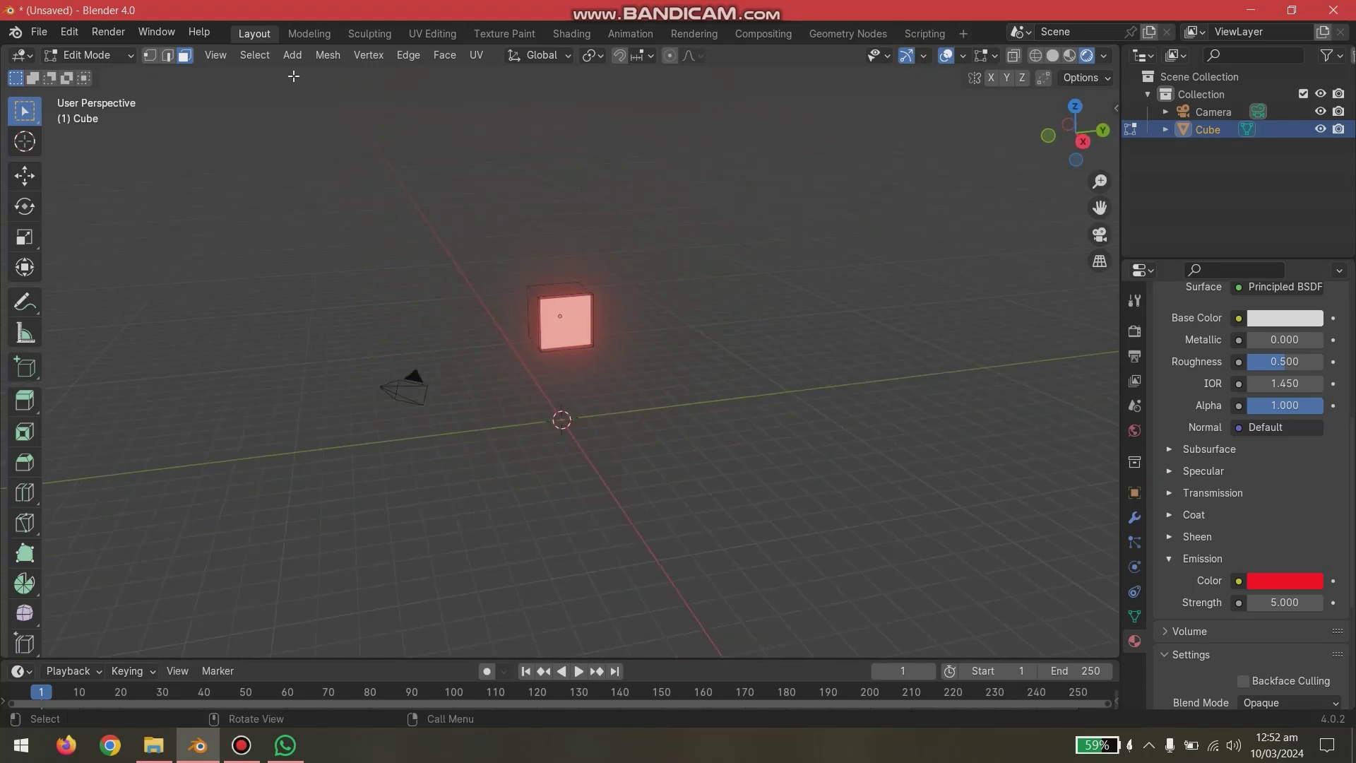
left_click(291, 55)
left_click(302, 68)
key("s")
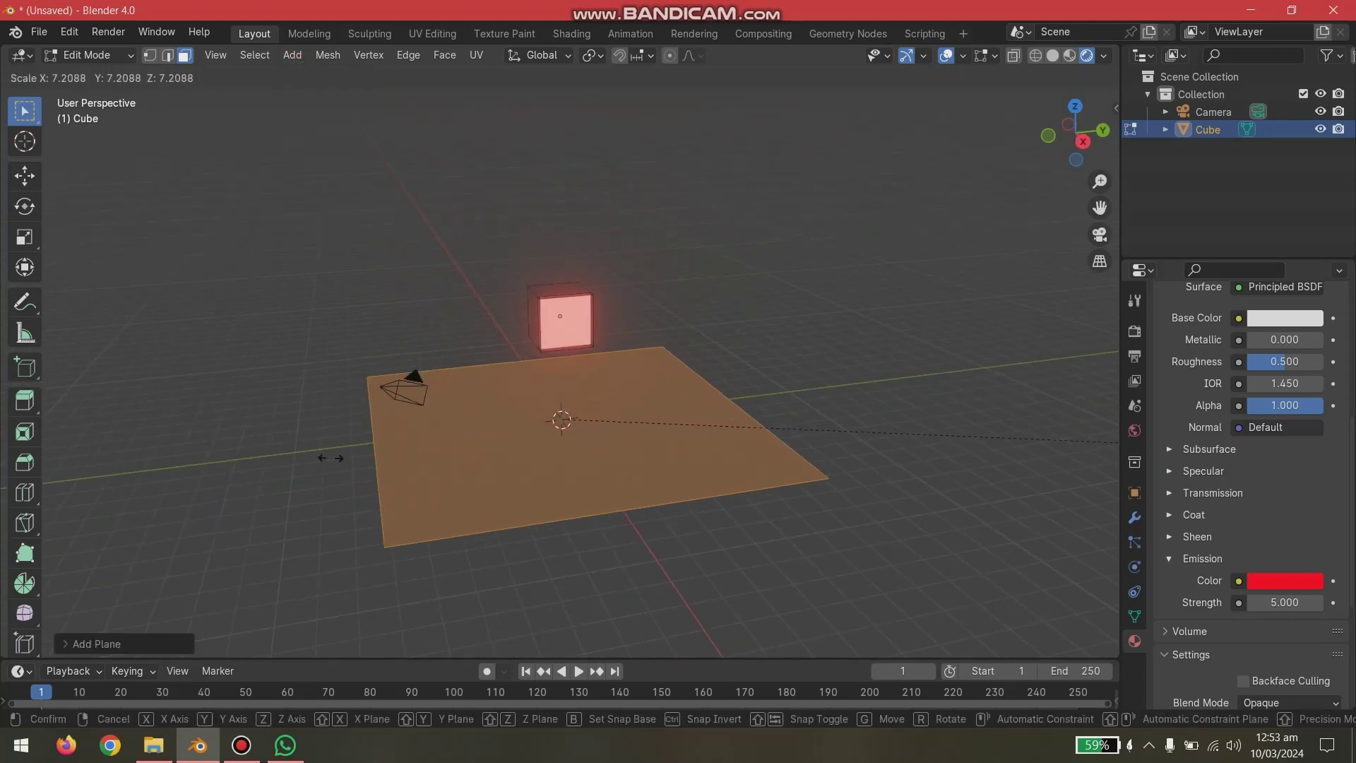
left_click(504, 459)
left_click(888, 332)
left_click(893, 505)
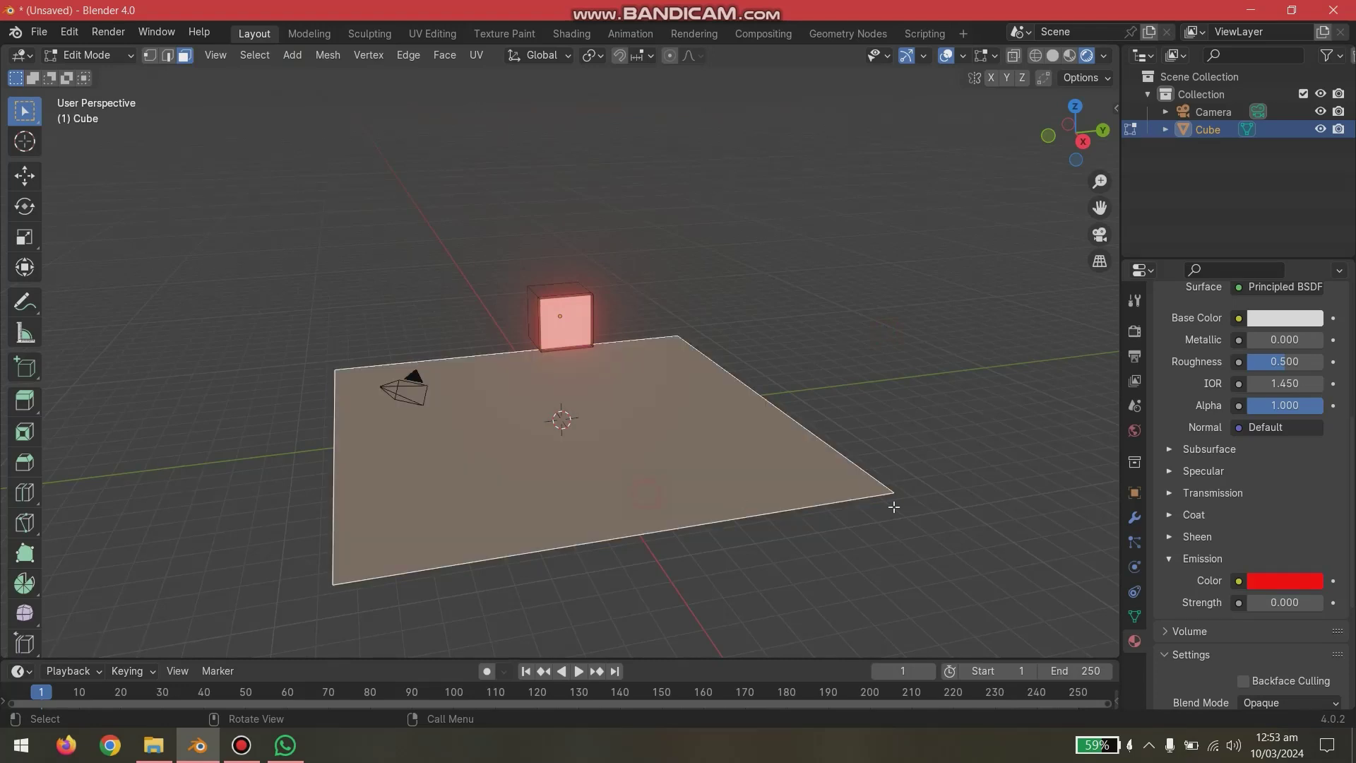
Lower the roughness of the plane's base material, Material, to 0.151.
scroll(1152, 518, "up", 4)
scroll(1151, 518, "up", 3)
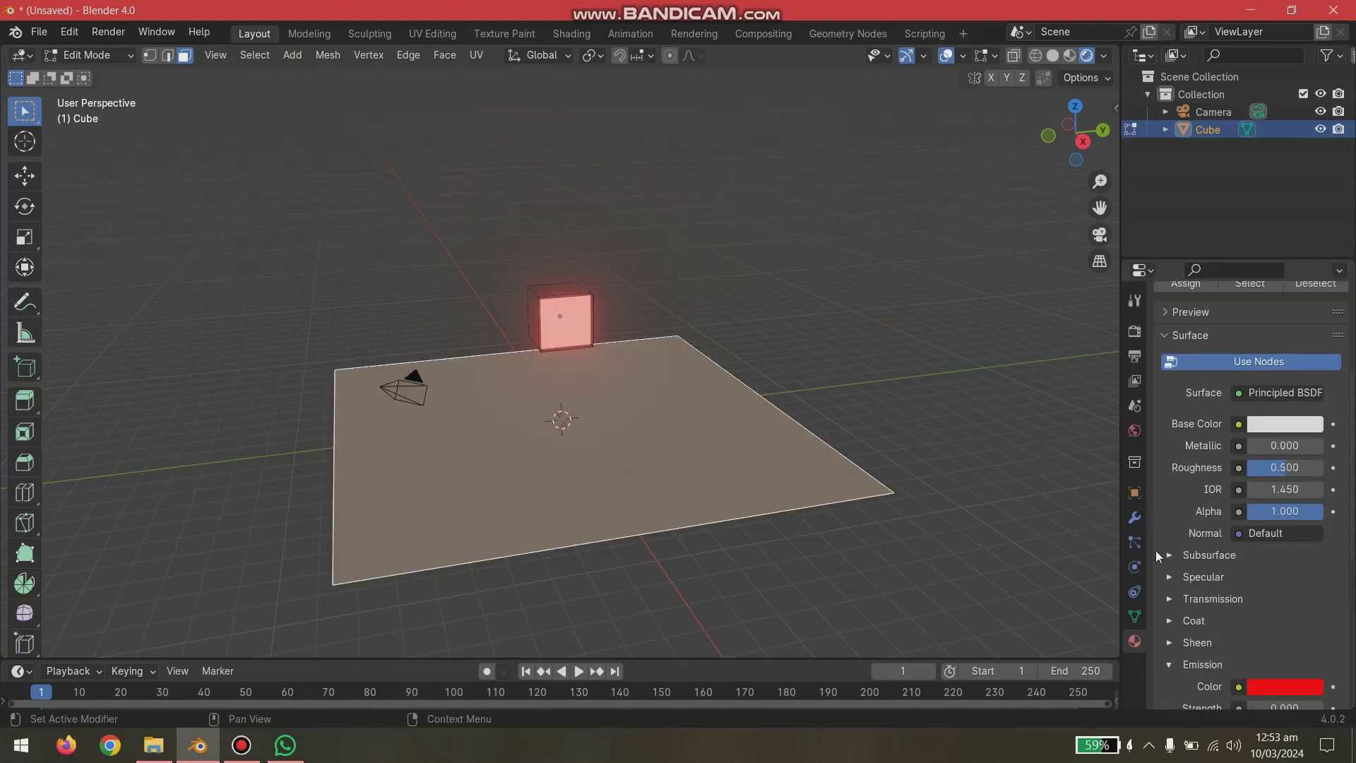
left_click_drag(1286, 502, 1256, 503)
Undo the plane's scaling and its addition to the cube's mesh, and return to object mode with nothing selected.
key("ctrl+z")
key("ctrl+z")
key("ctrl+z")
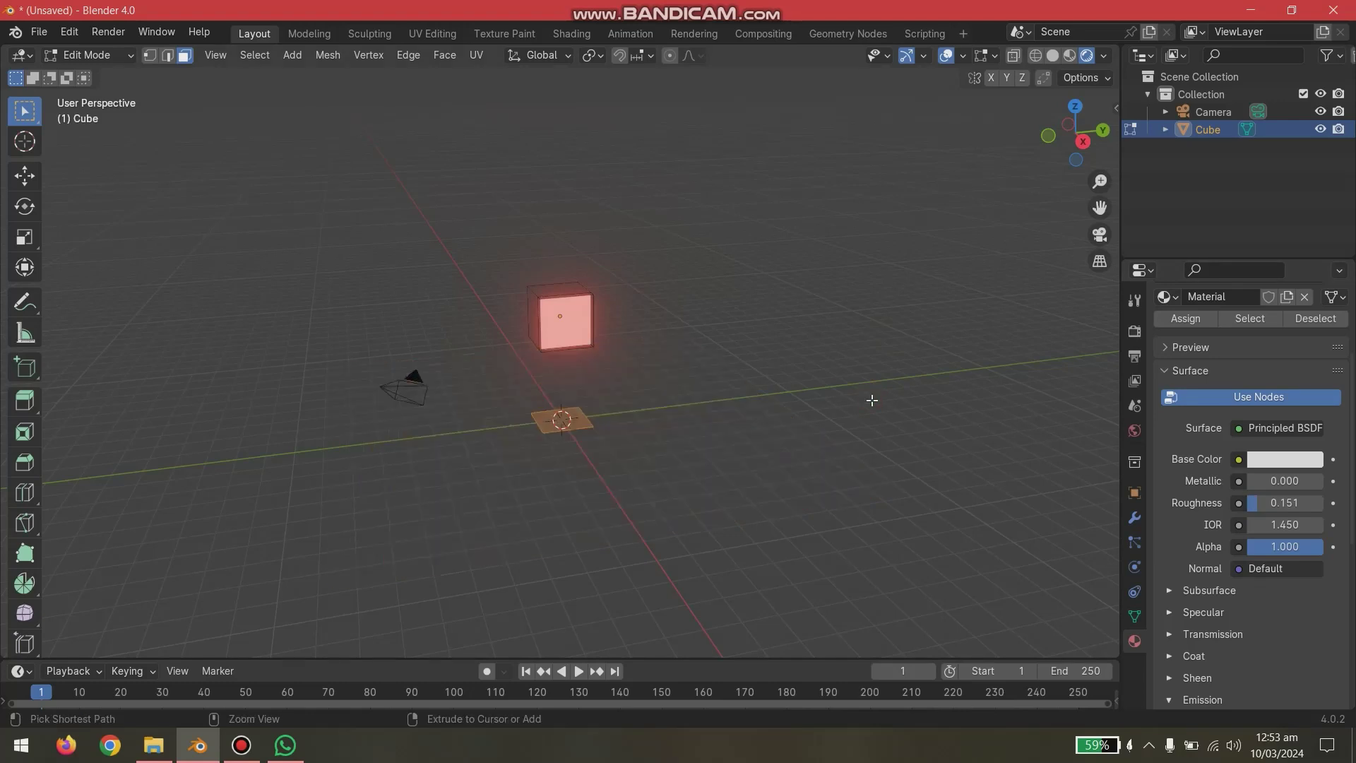
left_click(781, 434)
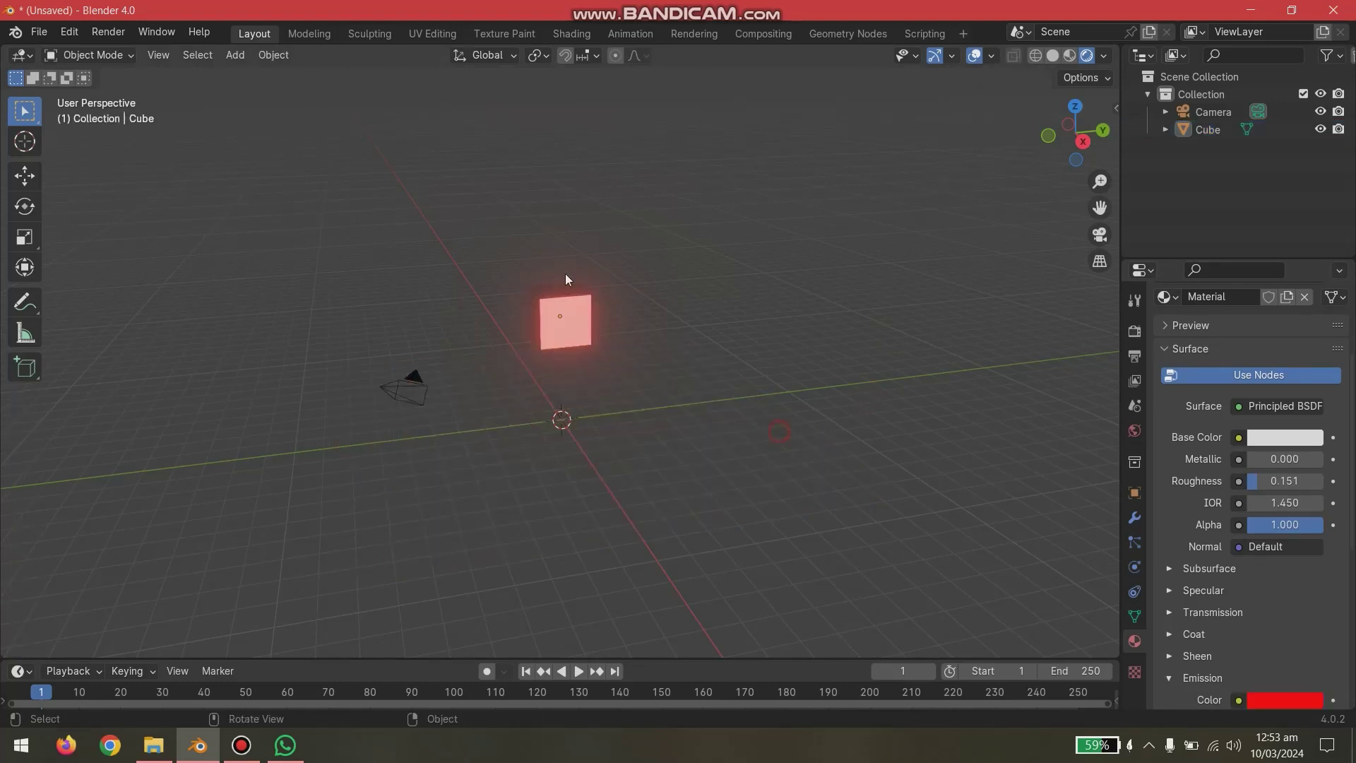
Add a plane at the world origin as a separate object and scale it up about 7.5 times as a floor.
key("shift+a")
left_click(743, 387)
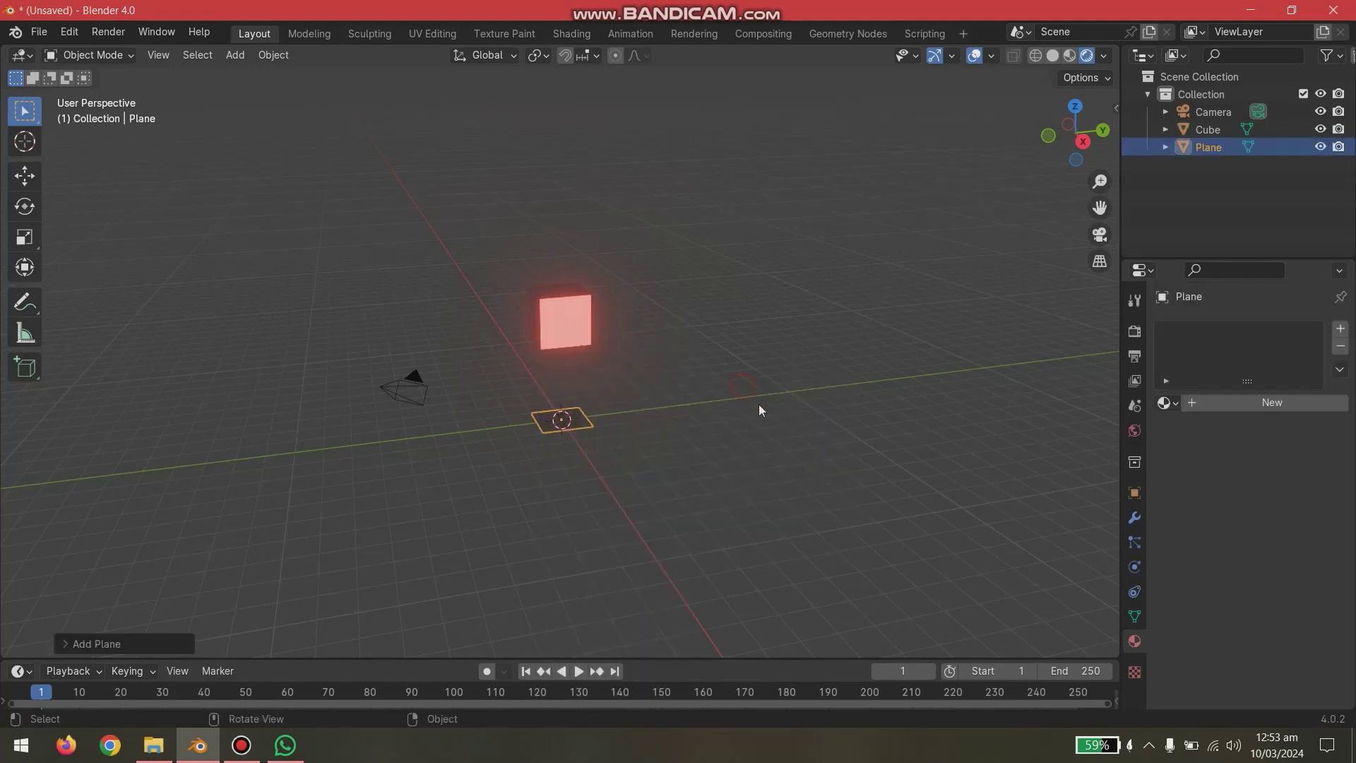
key("s")
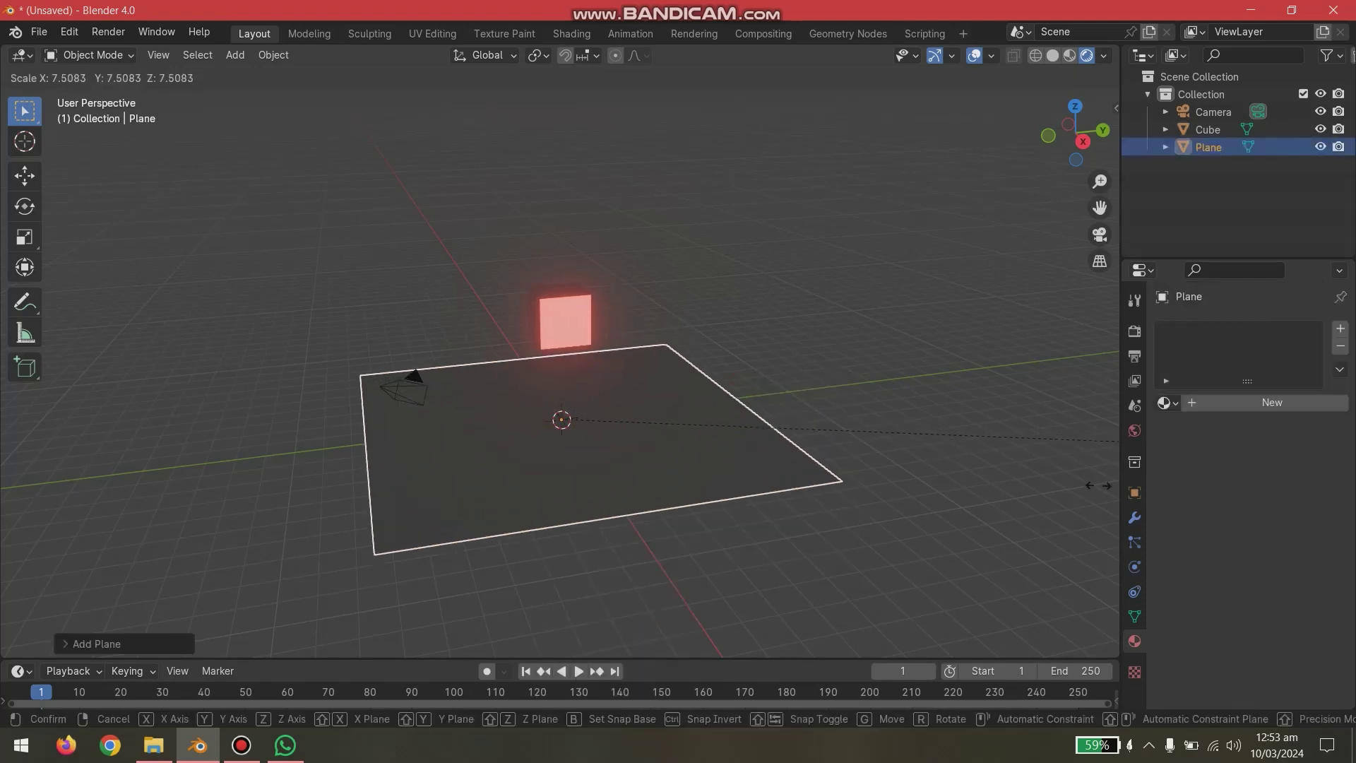
left_click(1098, 486)
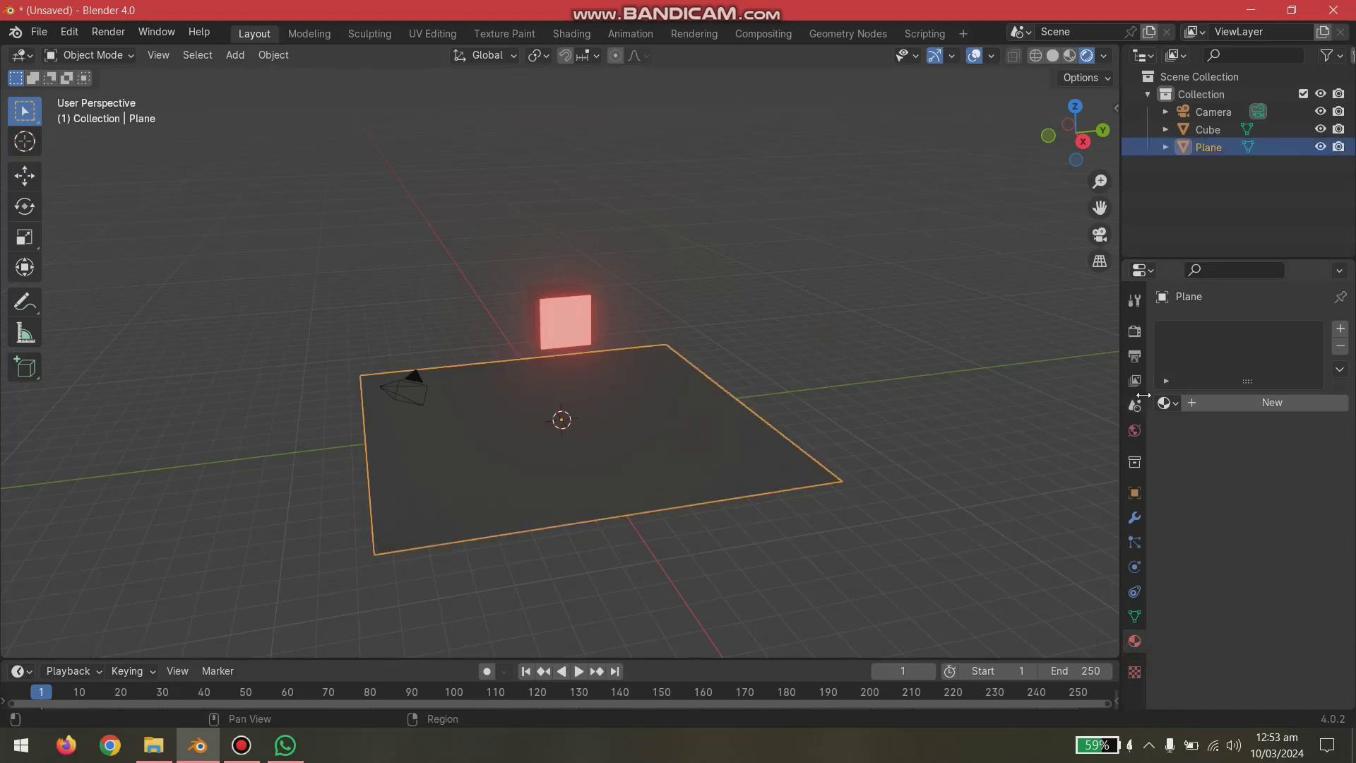
Create a new material for the floor plane with a near-black base color, low roughness of 0.060 and a transmission weight of 1.
left_click(1248, 402)
scroll(1250, 523, "down", 3)
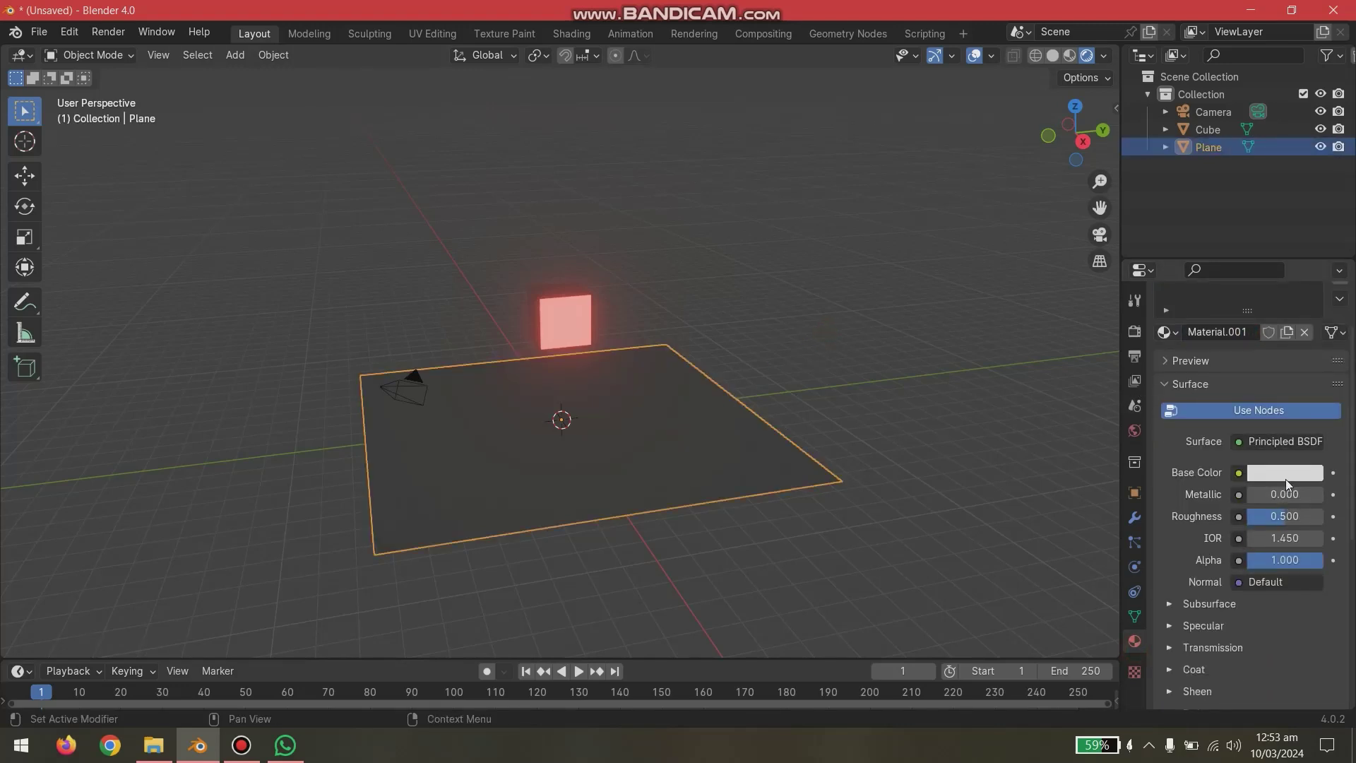
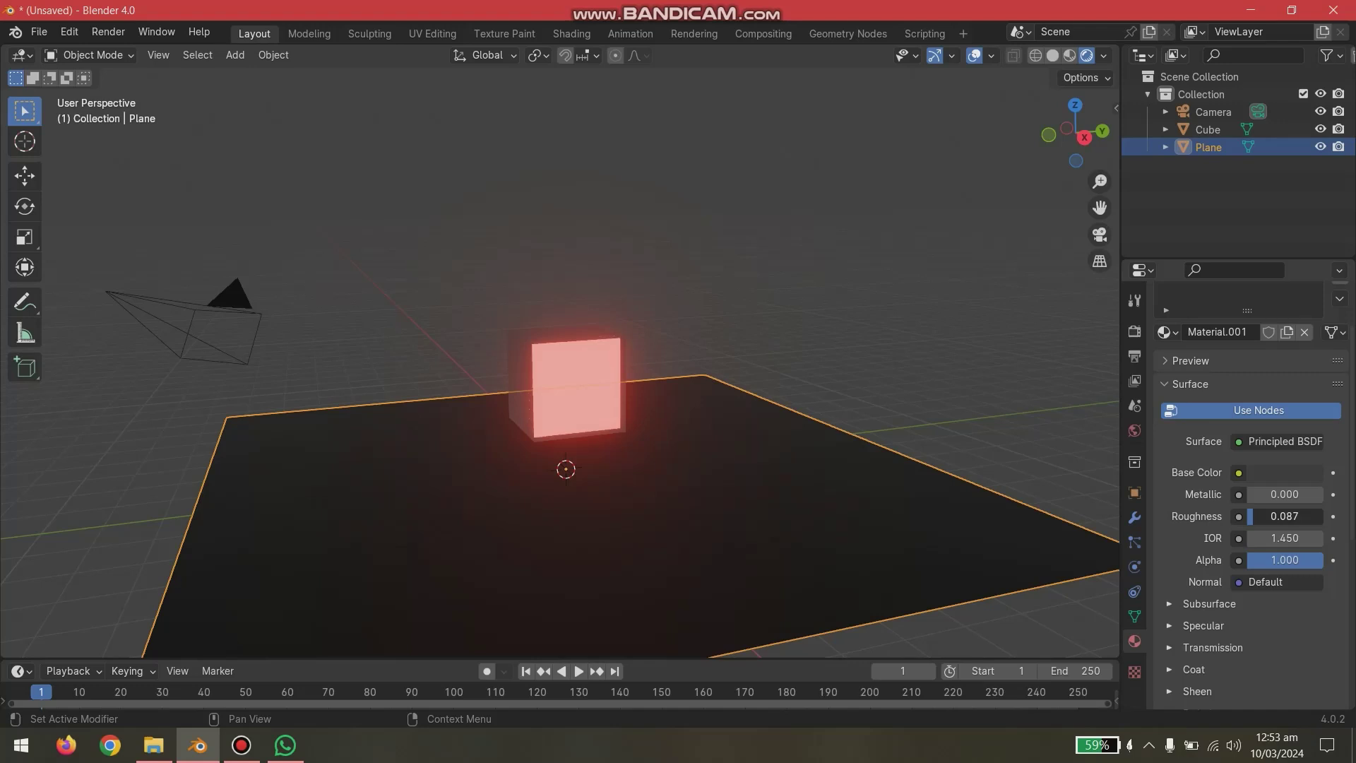
scroll(1242, 547, "down", 3)
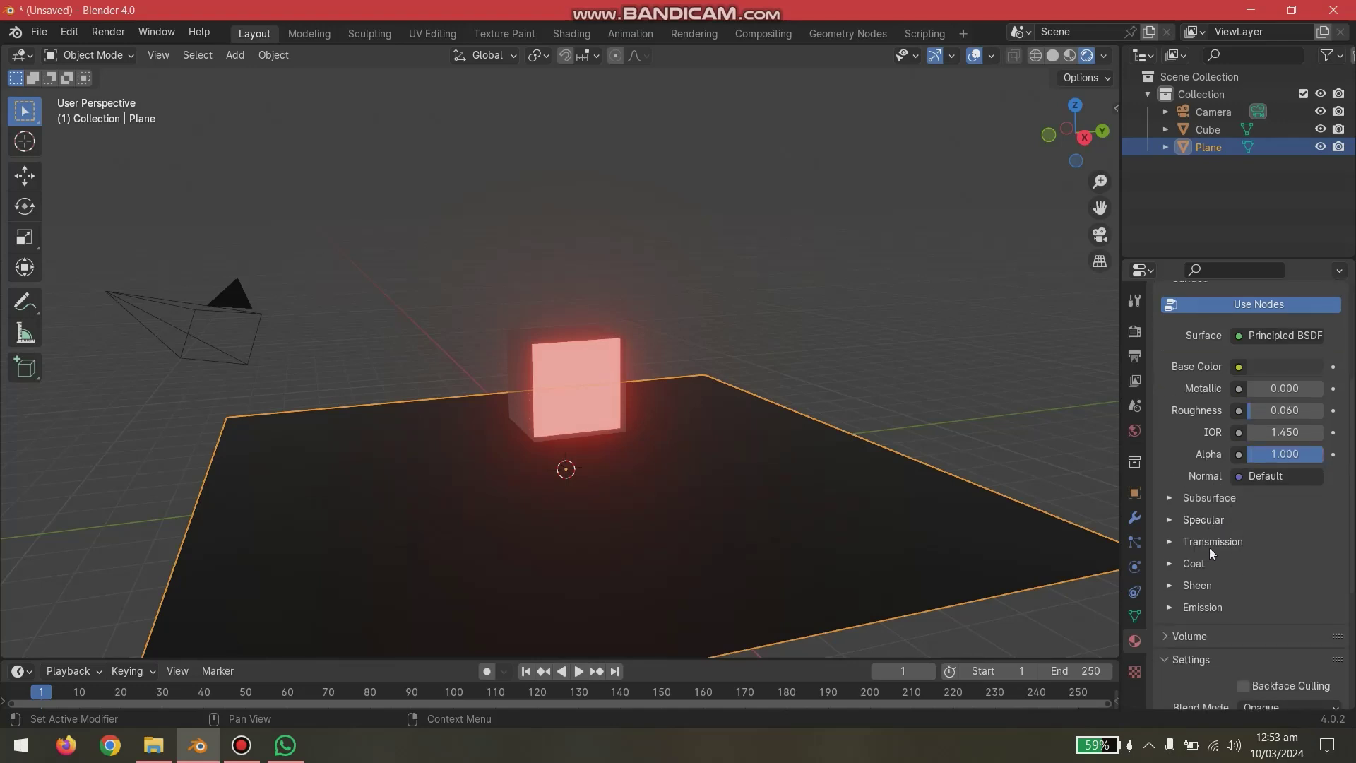
left_click(1213, 542)
left_click(1263, 564)
type("1")
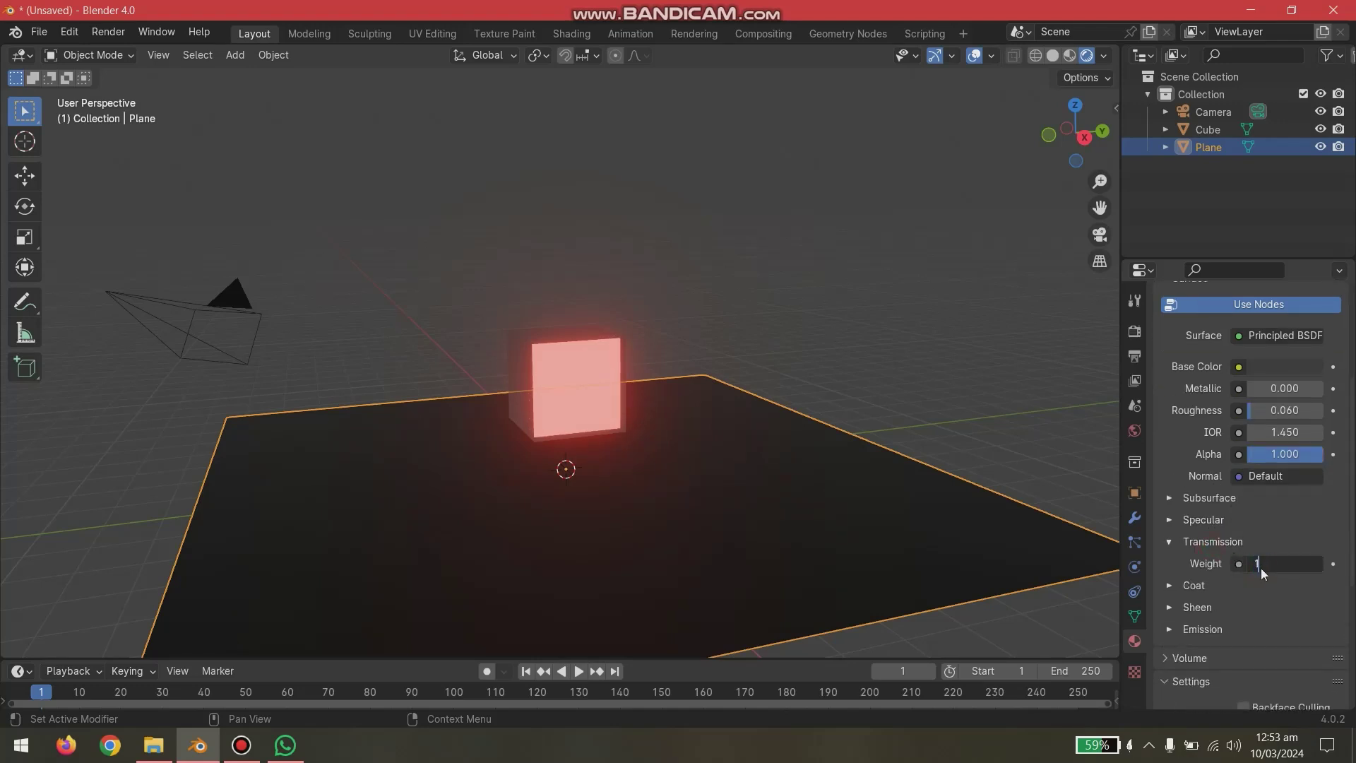
key("Return")
middle_click_drag(852, 456, 879, 468)
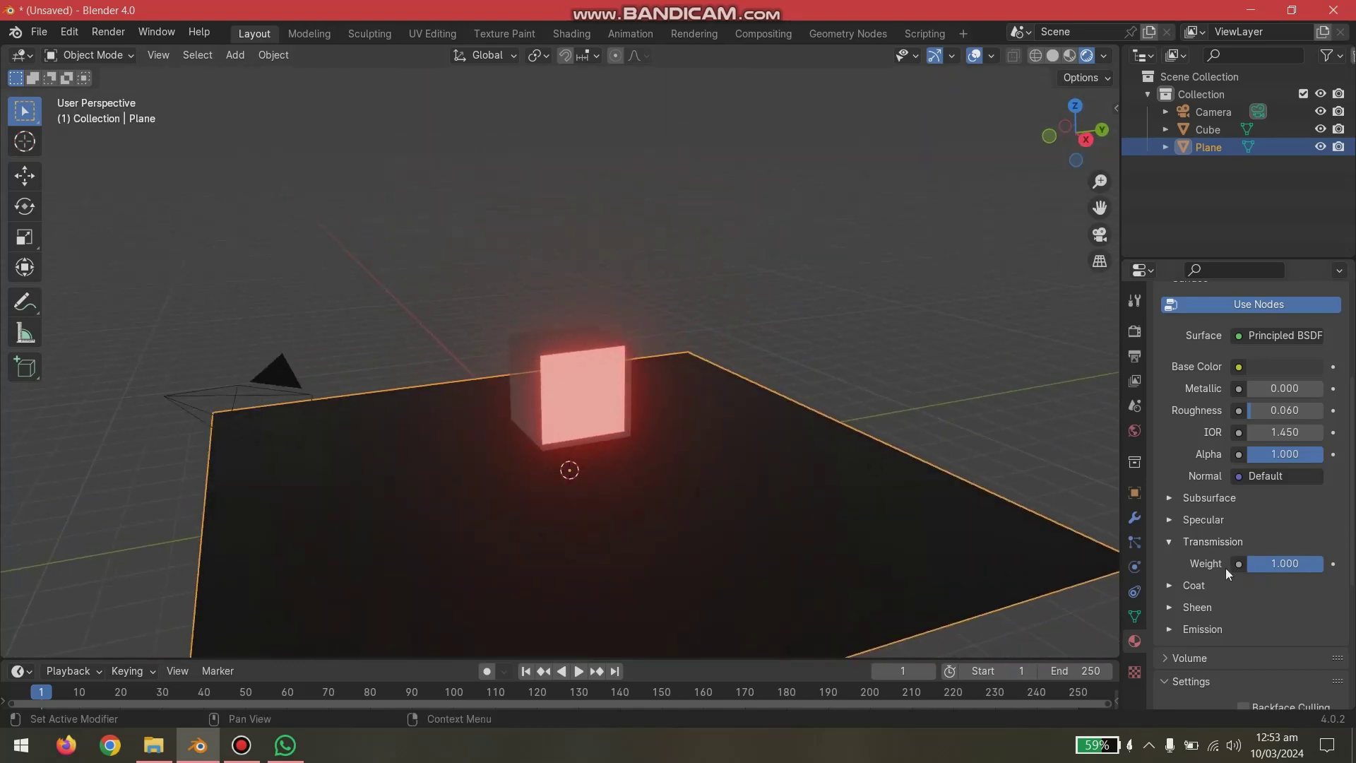
Lower the floor material's roughness to 0 and raise its IOR to 2.950.
scroll(1231, 603, "down", 8)
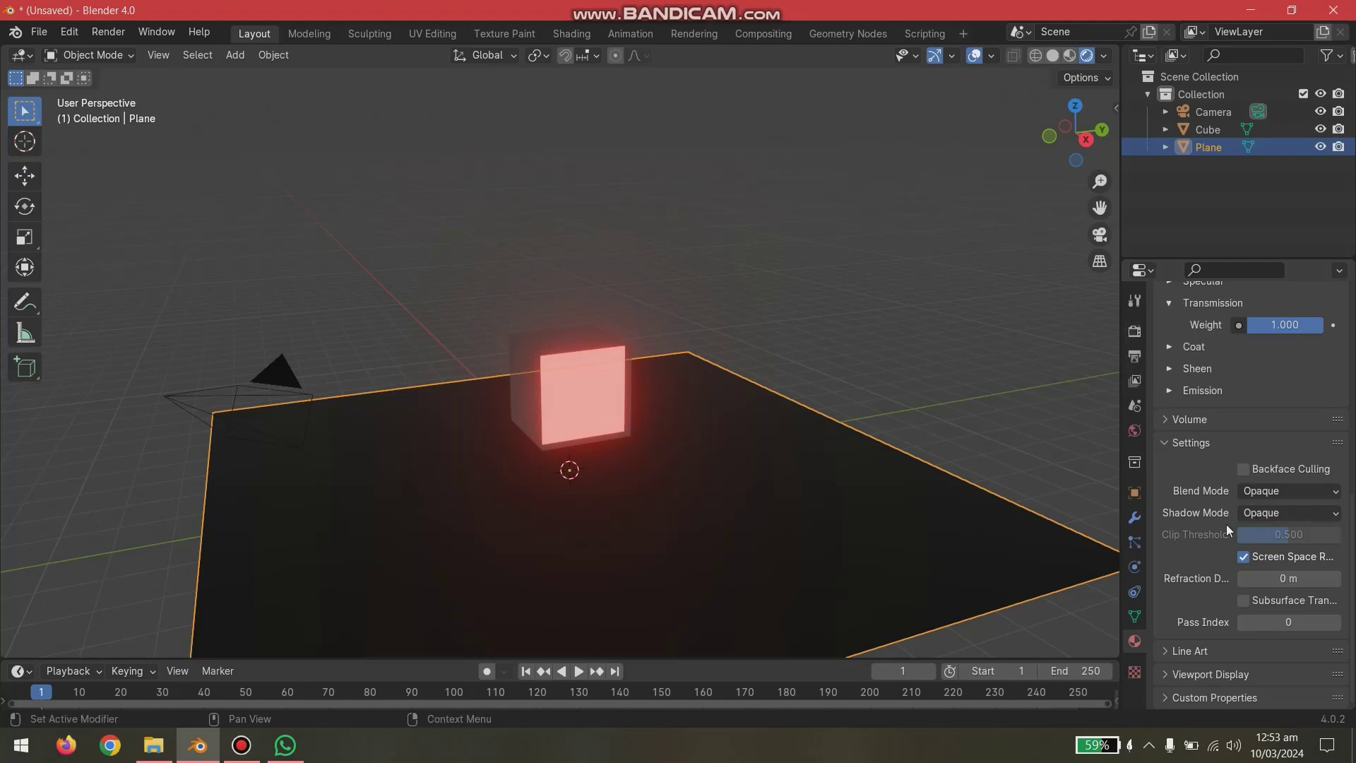
scroll(1227, 525, "up", 5)
scroll(1226, 524, "up", 5)
left_click_drag(1256, 459, 1249, 459)
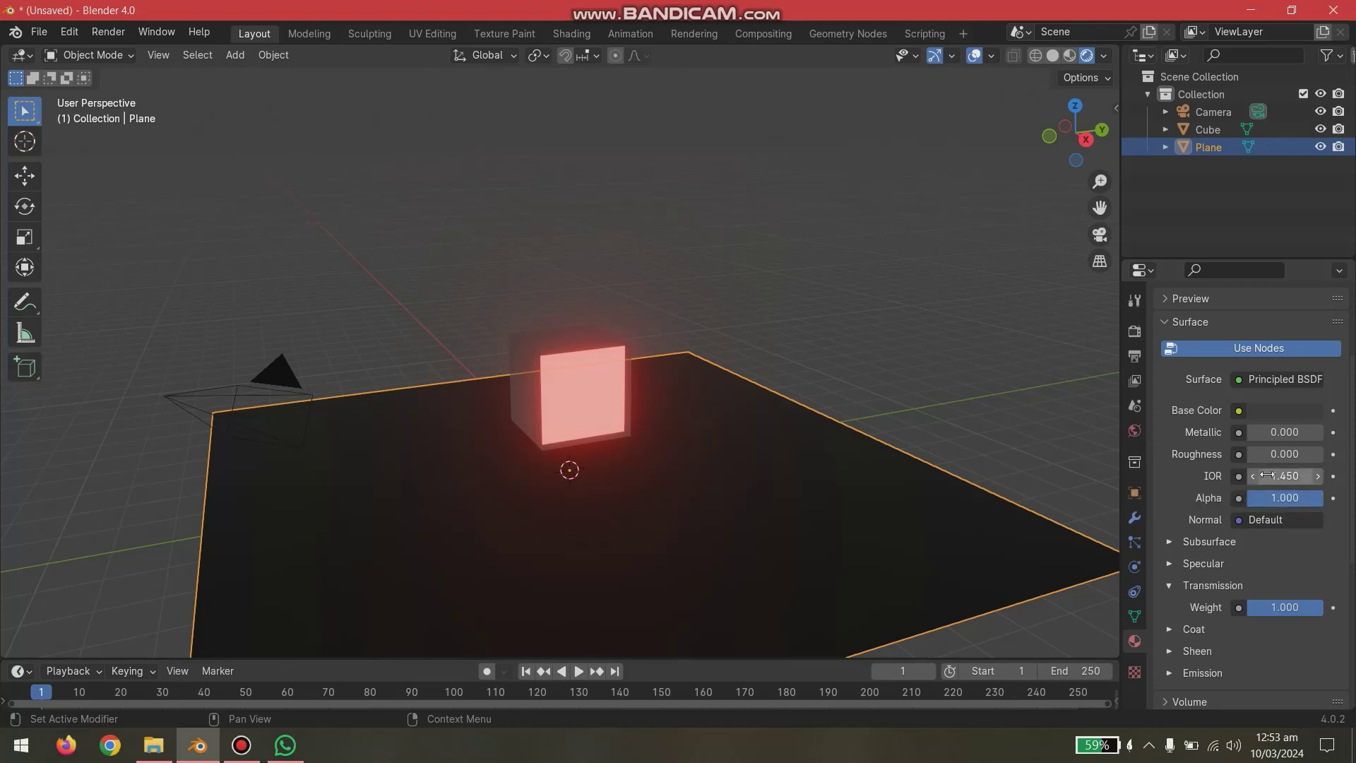
left_click_drag(1266, 475, 1335, 476)
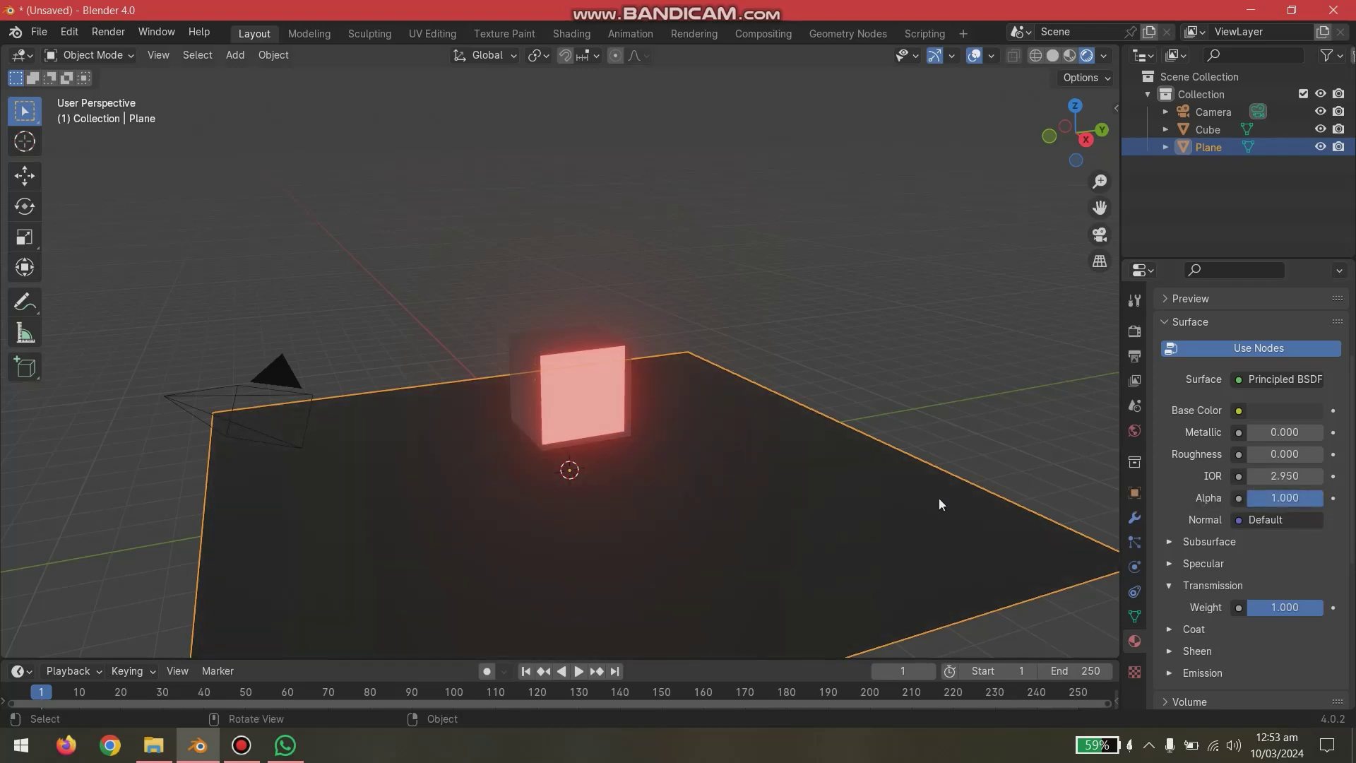
middle_click_drag(939, 498, 834, 438)
Move the cube down along the Z axis until it rests on the floor plane.
left_click(544, 366)
key("g")
key("z")
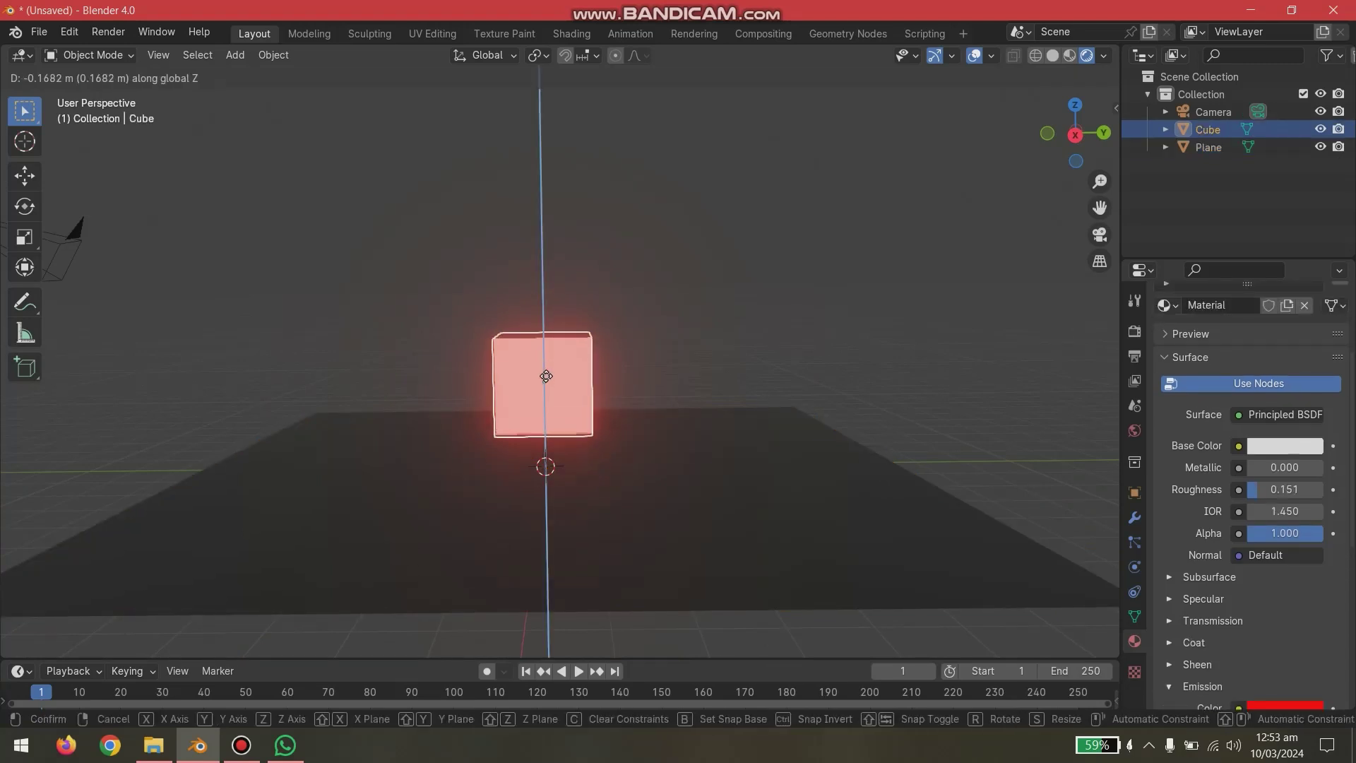
left_click(542, 401)
Set the floor plane material's IOR to 1.4.
left_click(767, 527)
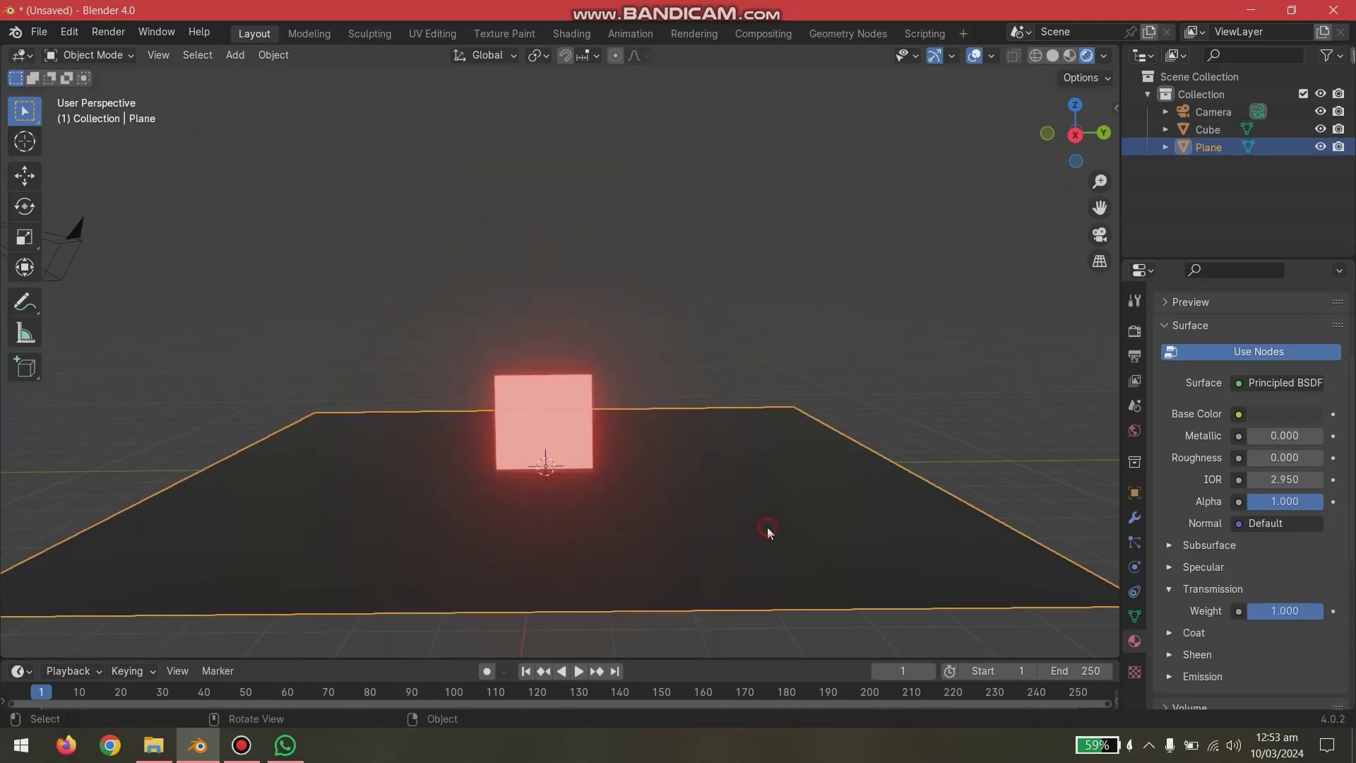
middle_click_drag(767, 527, 871, 570)
scroll(968, 561, "down", 3)
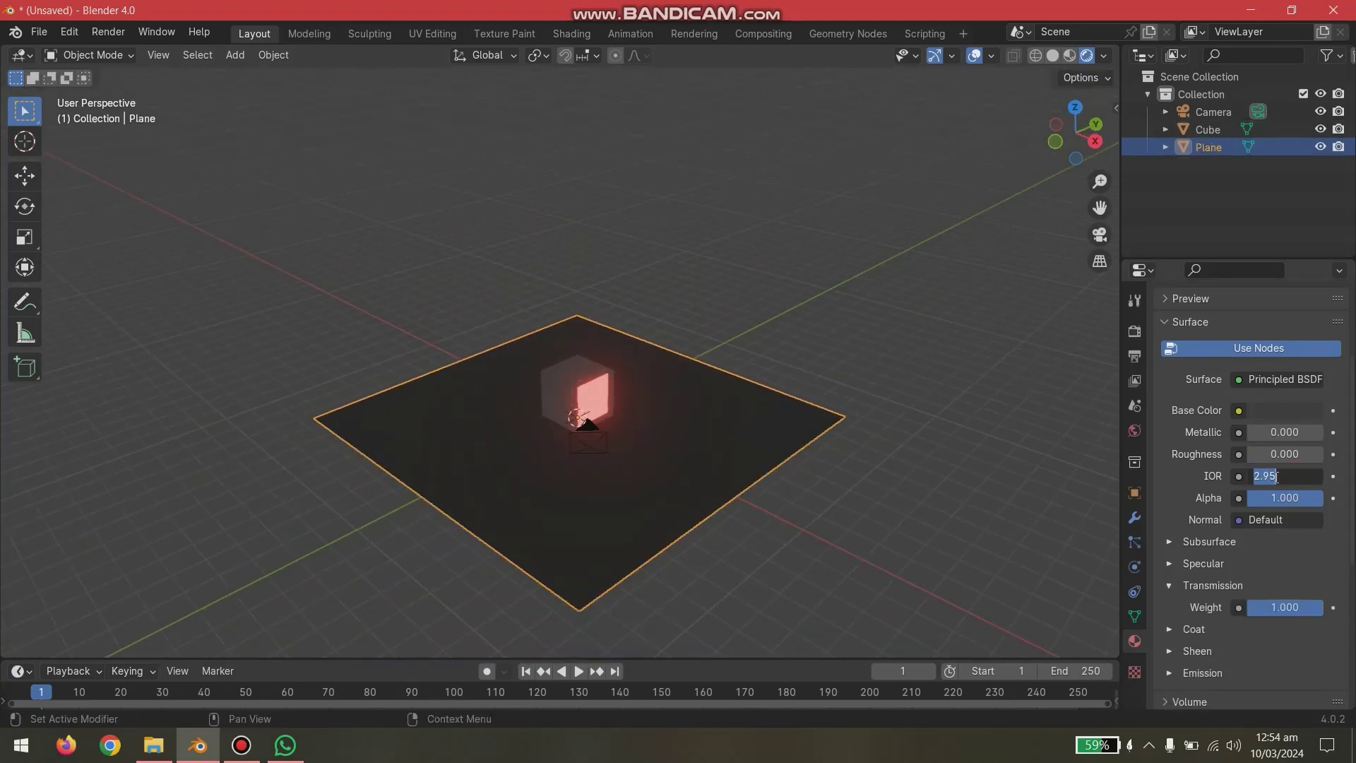
right_click(1292, 474)
left_click(1191, 579)
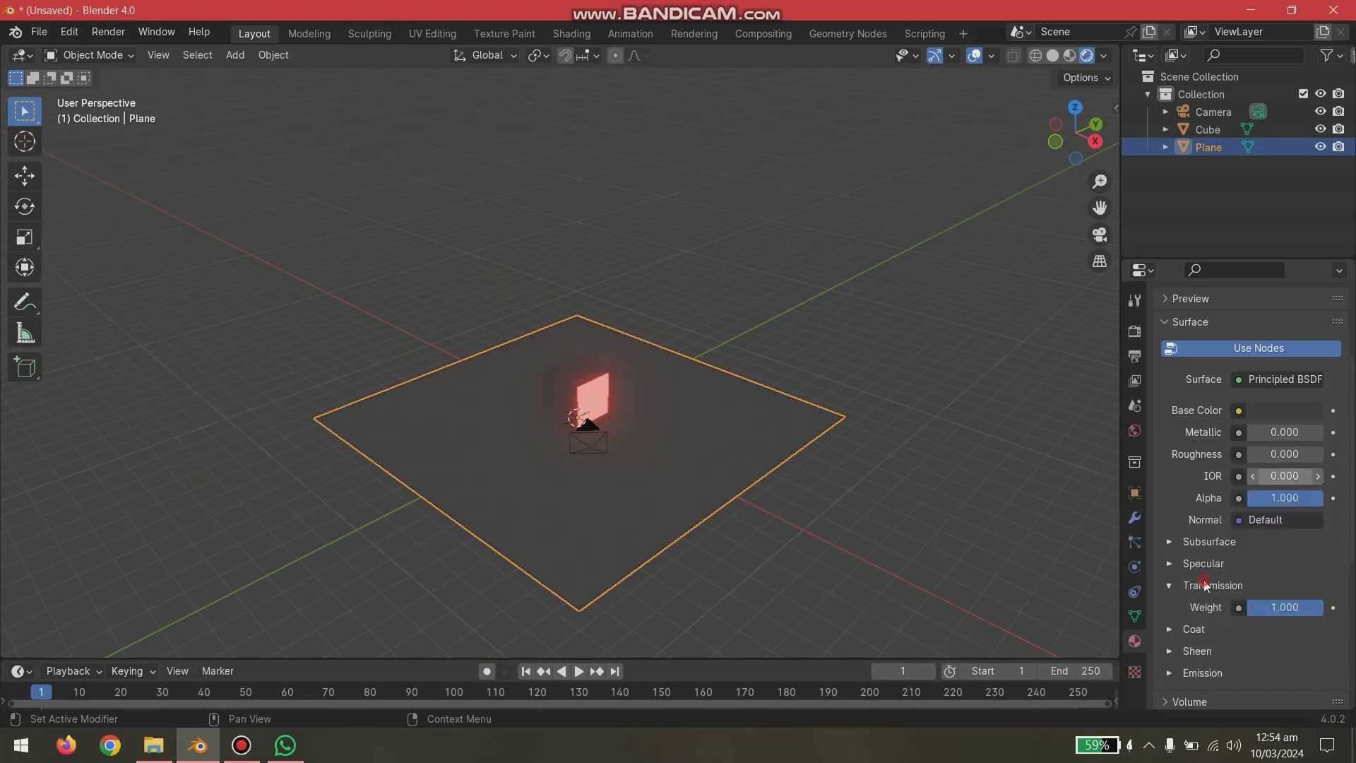
double_click(1261, 480)
type("1.4")
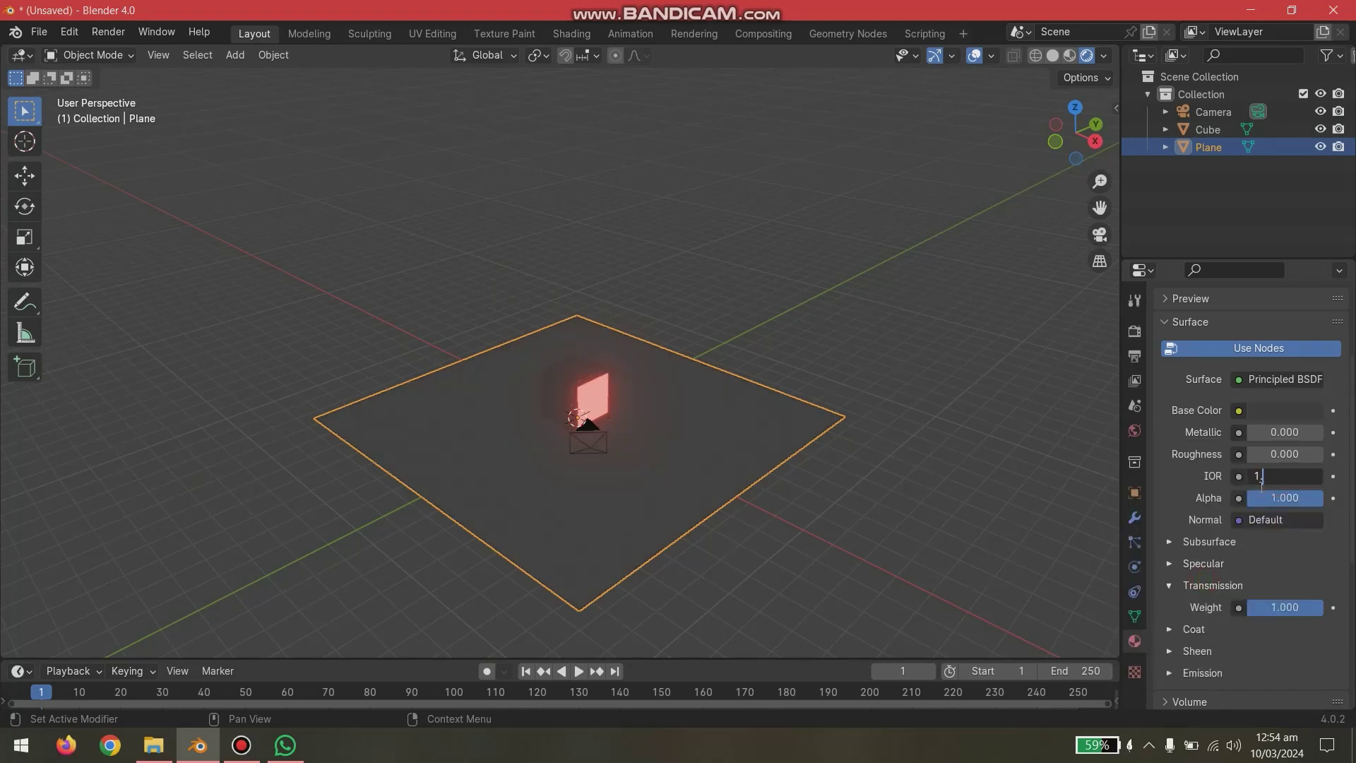
key("Return")
middle_click_drag(870, 447, 816, 434)
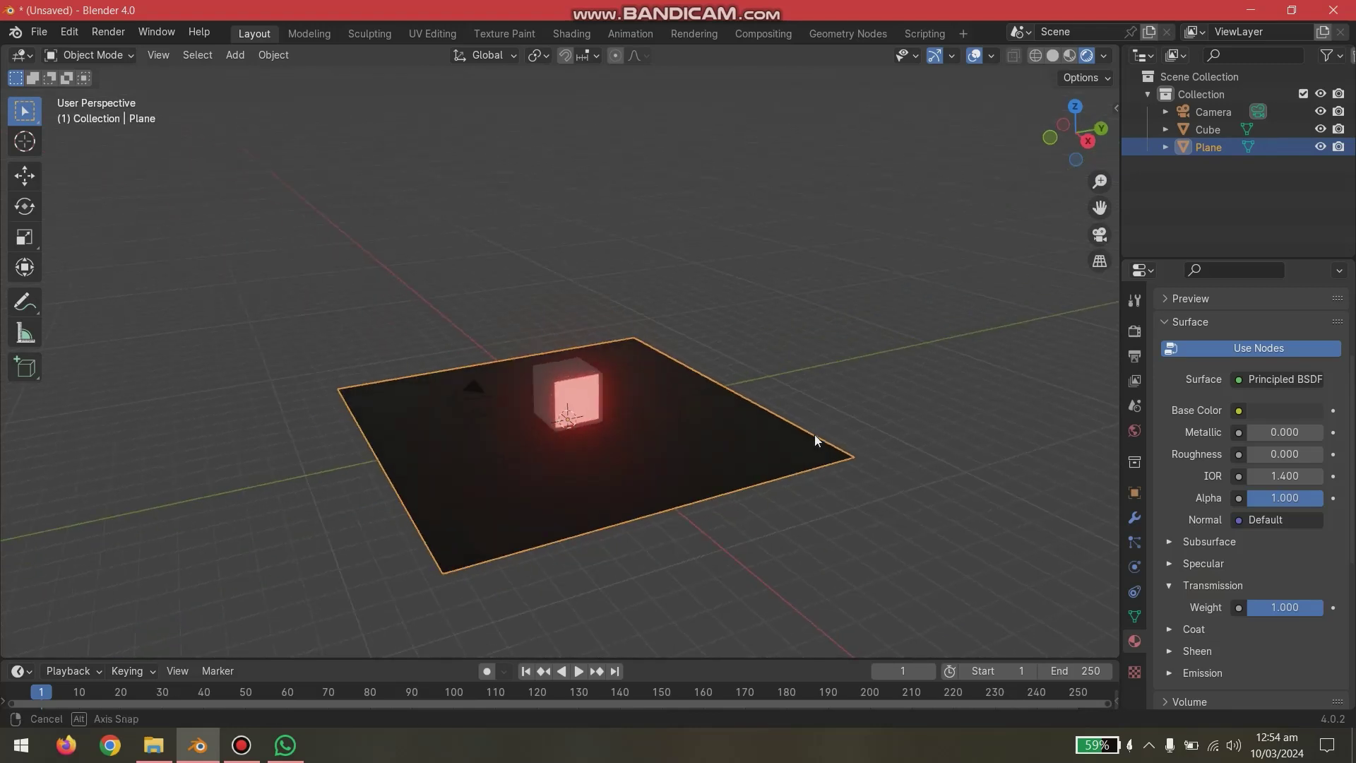
left_click(1203, 674)
left_click(1201, 671)
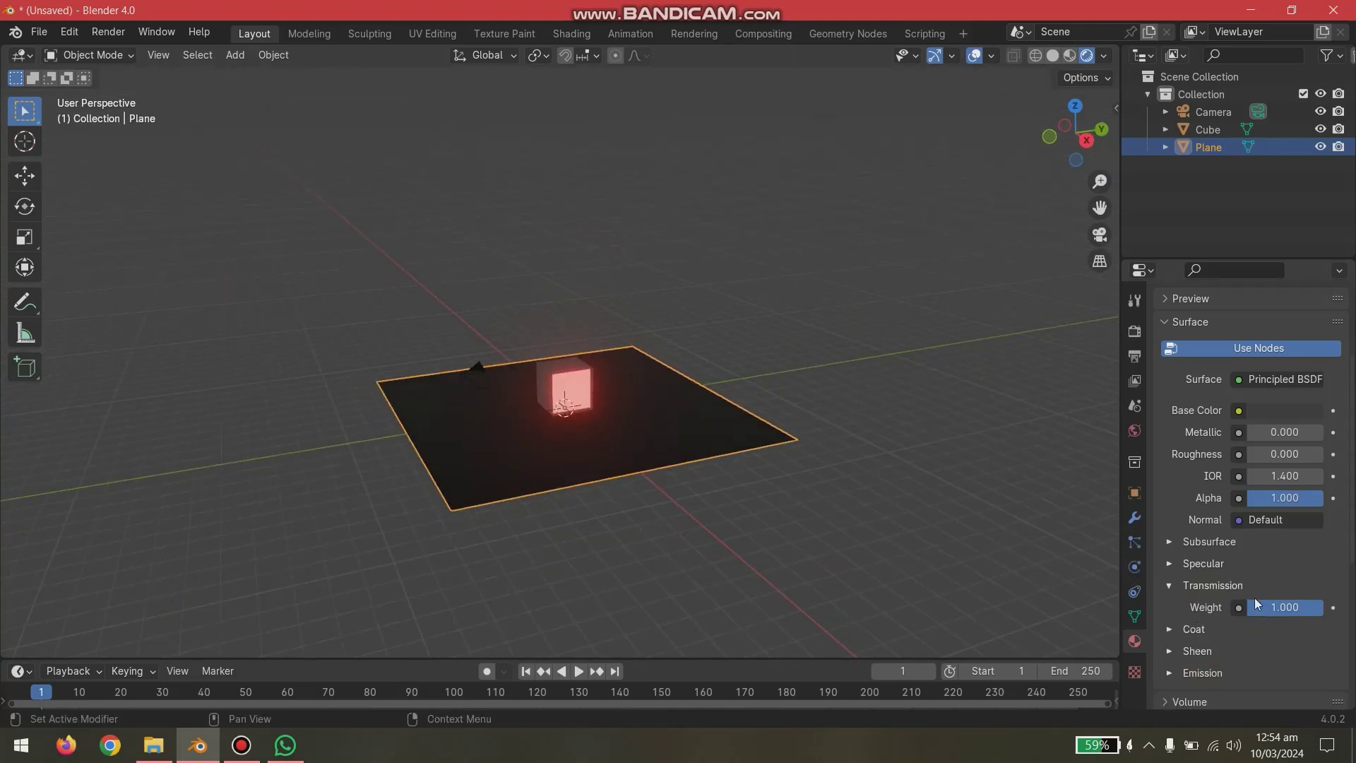
left_click(1283, 644)
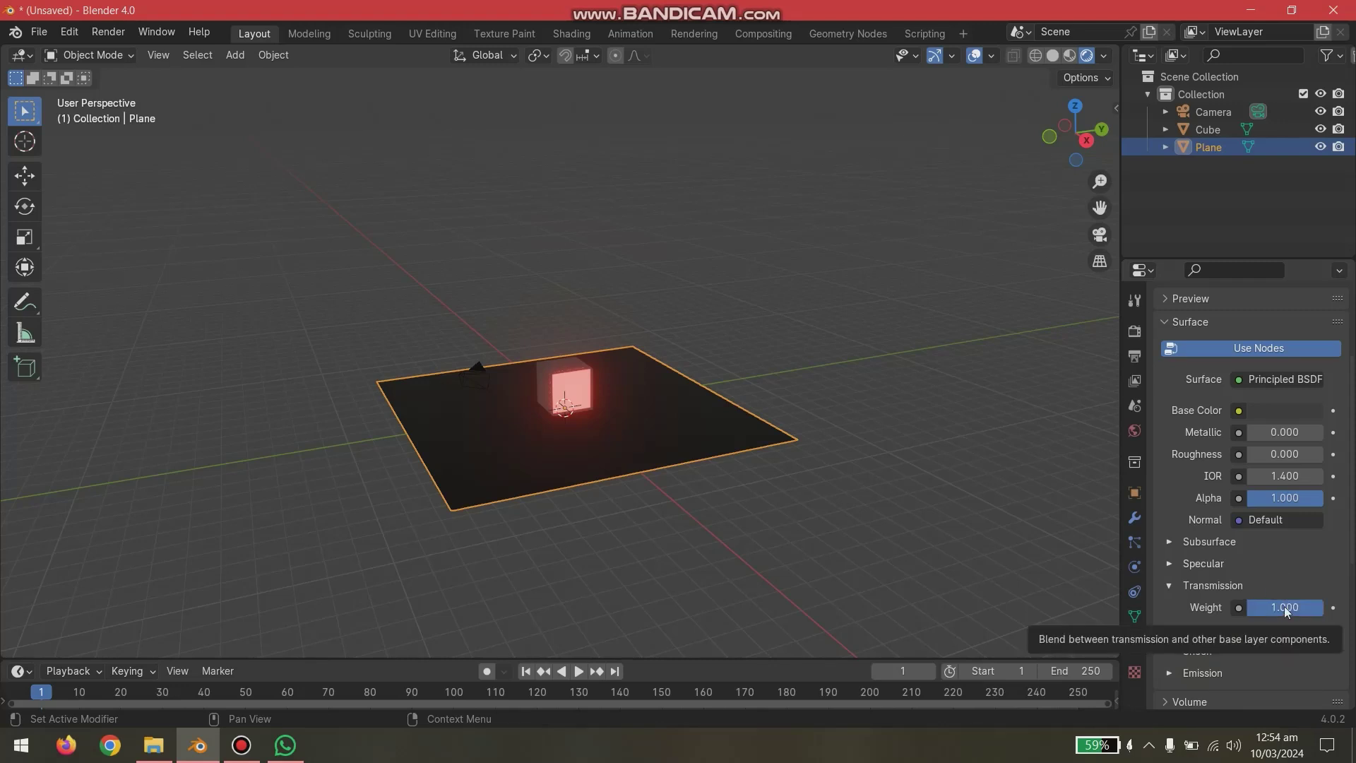
Try the Alpha Blend blend mode on the floor material, undo it and select the plane again.
scroll(1263, 630, "down", 5)
scroll(1263, 630, "down", 5)
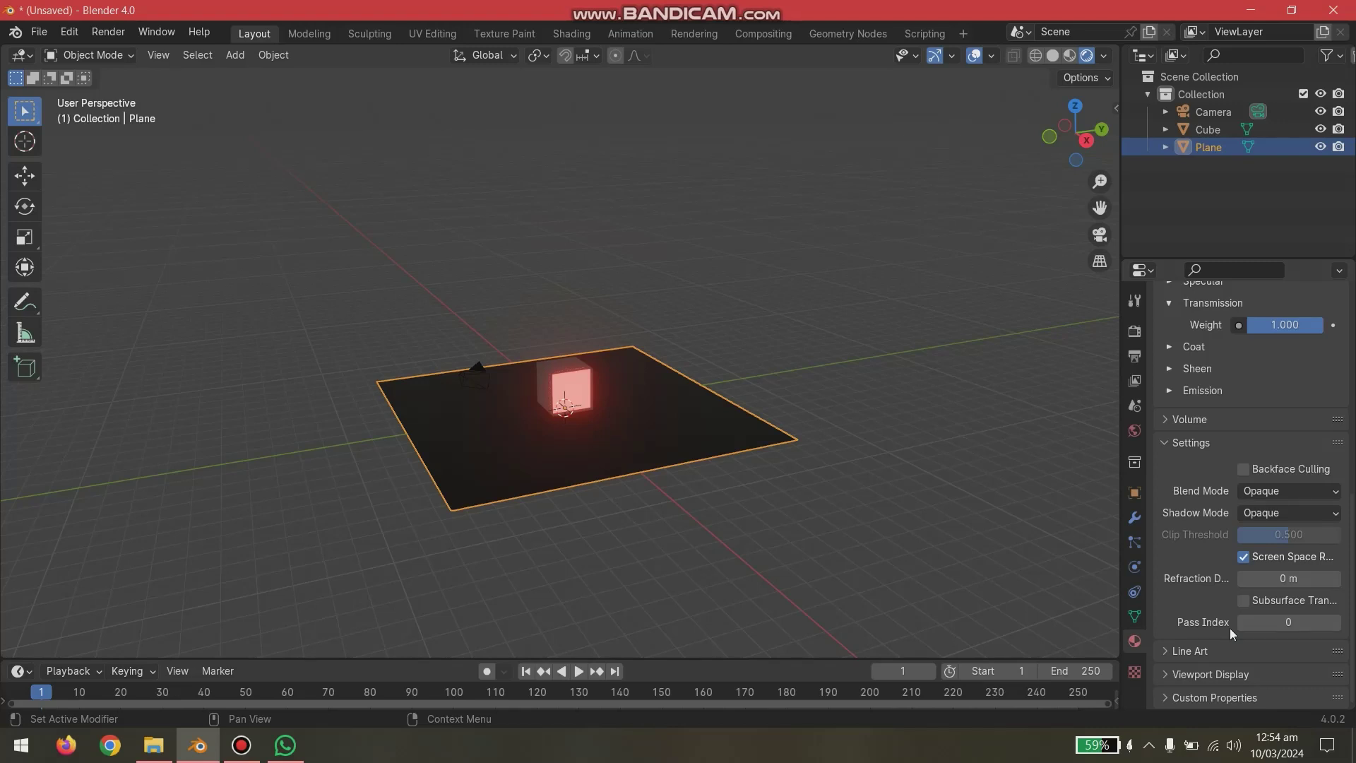
left_click(1281, 489)
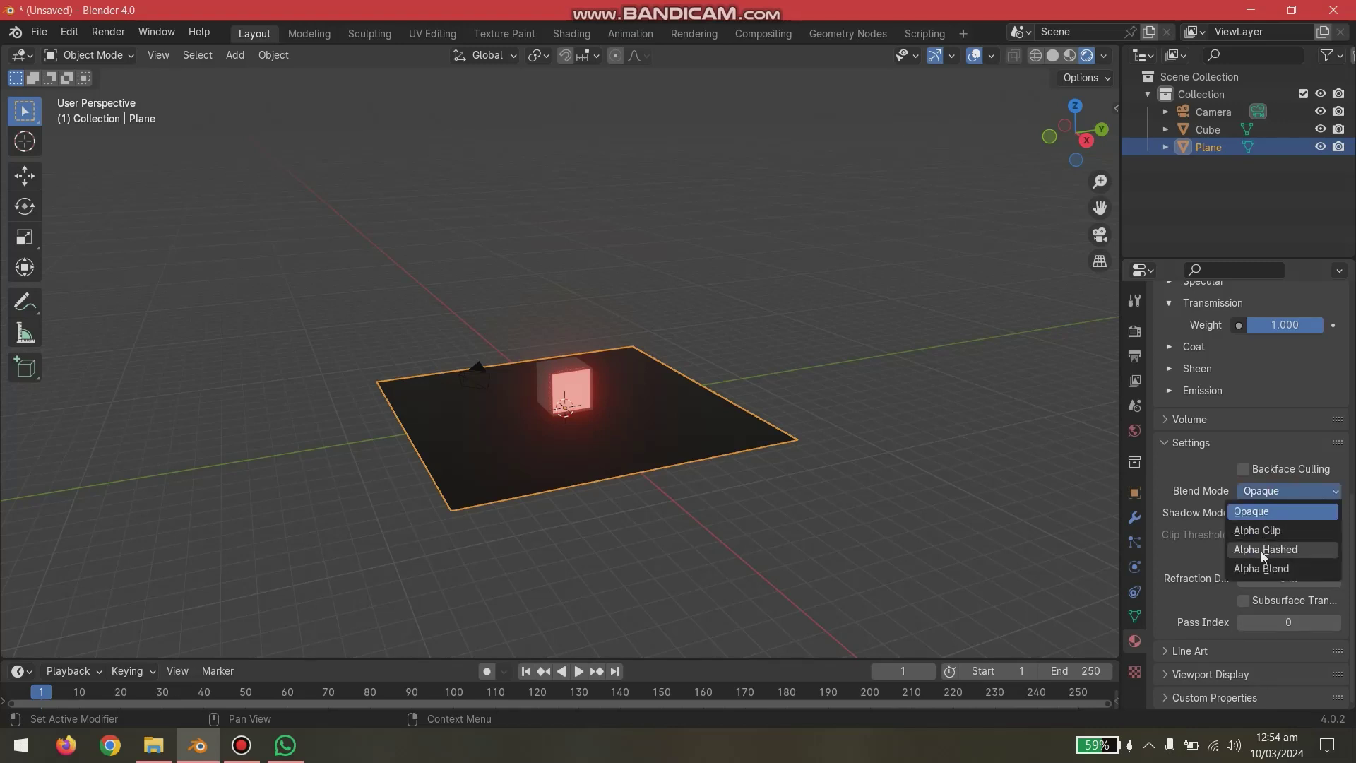
left_click(1243, 563)
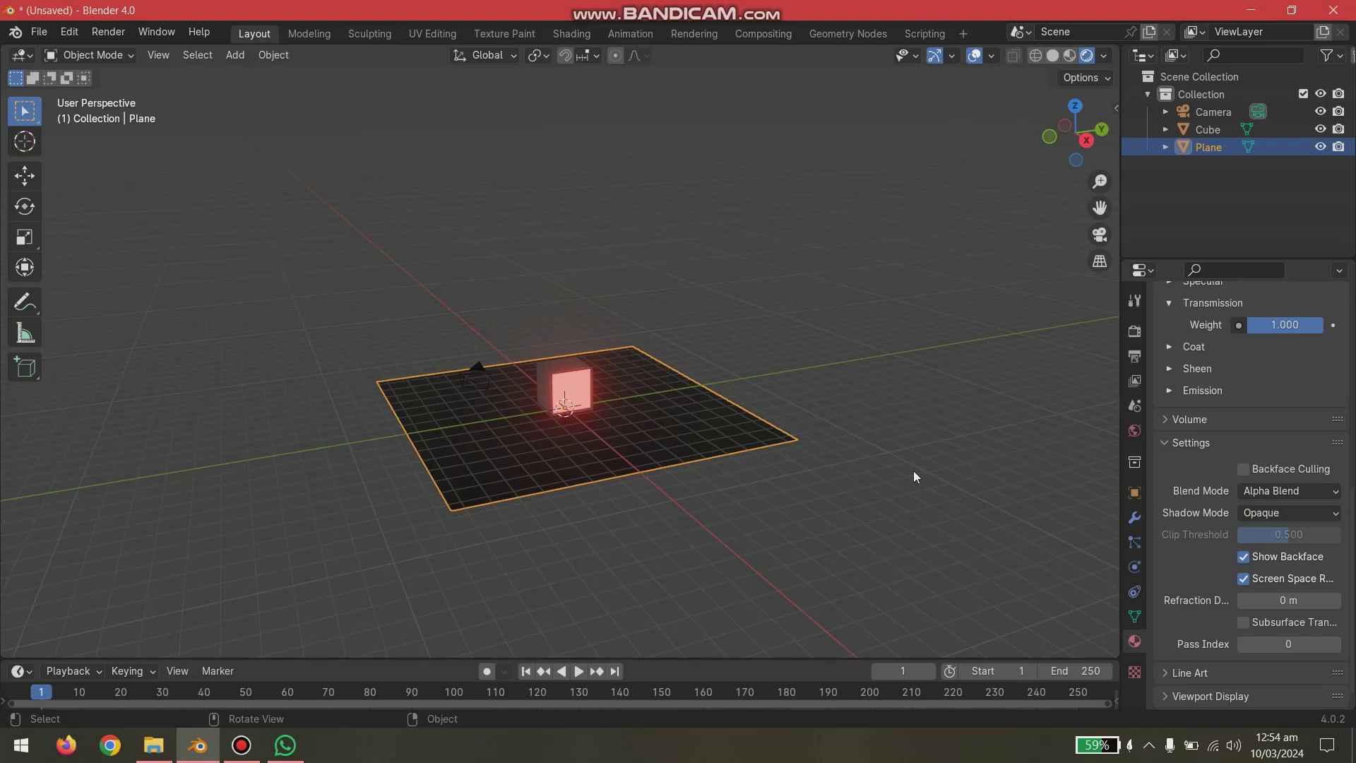
key("ctrl+z")
key("ctrl+z")
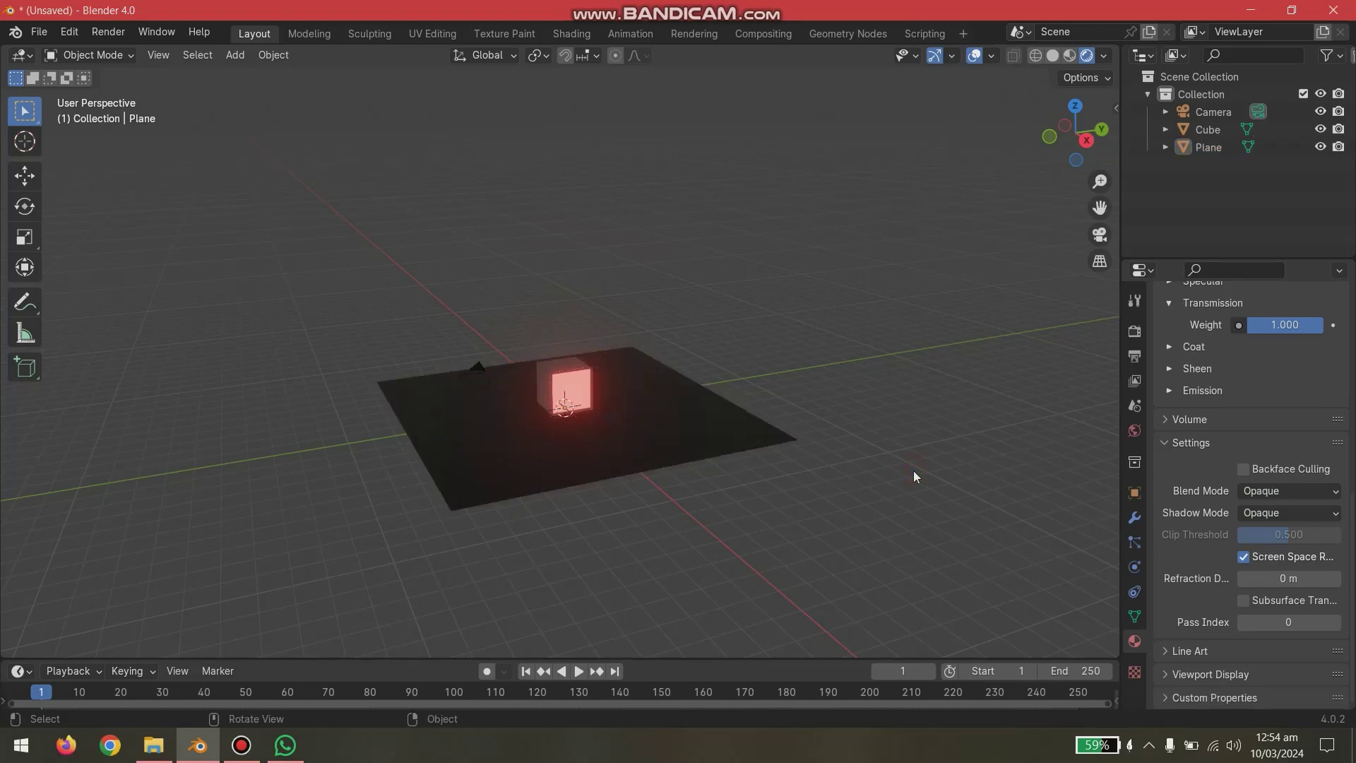
left_click(711, 424)
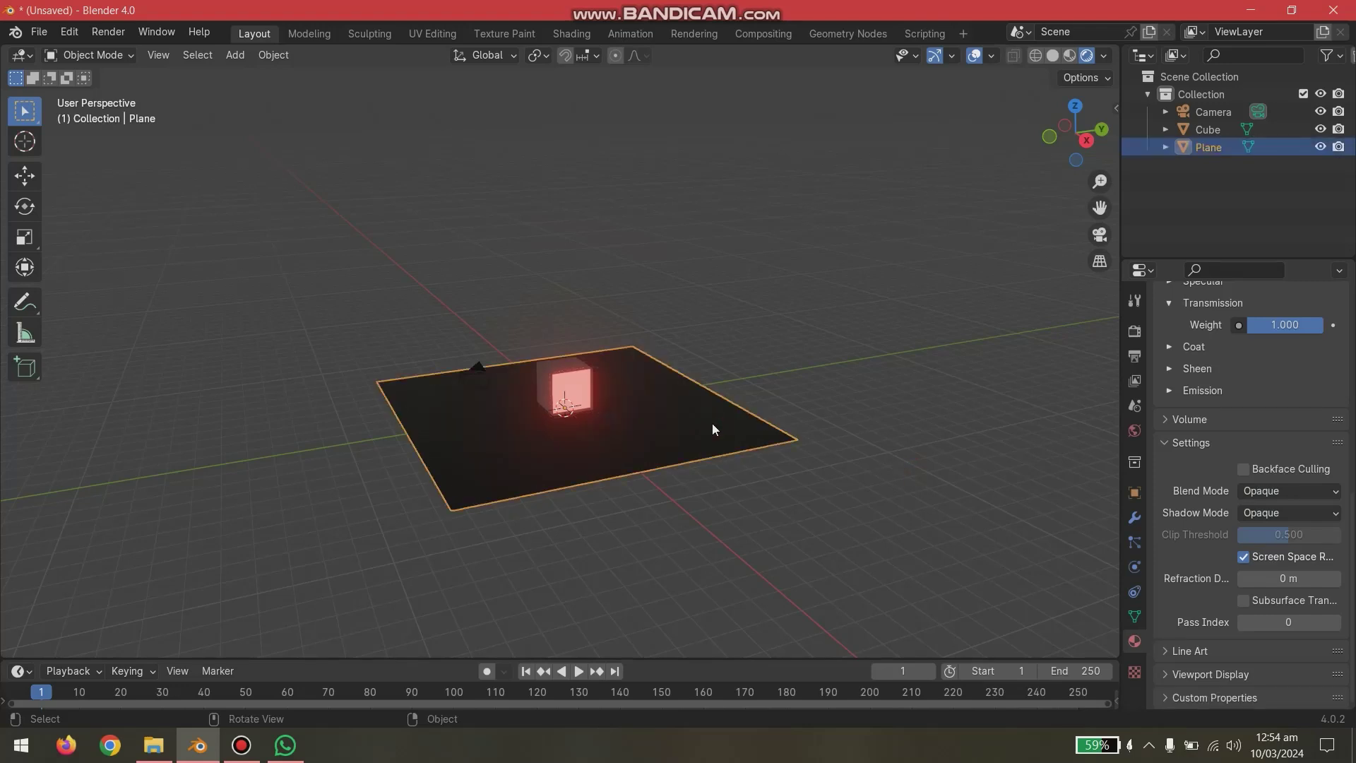
Enable Screen Space Reflections in the render settings and view the cube's reflection on the floor up close.
left_click(1135, 332)
left_click(1178, 441)
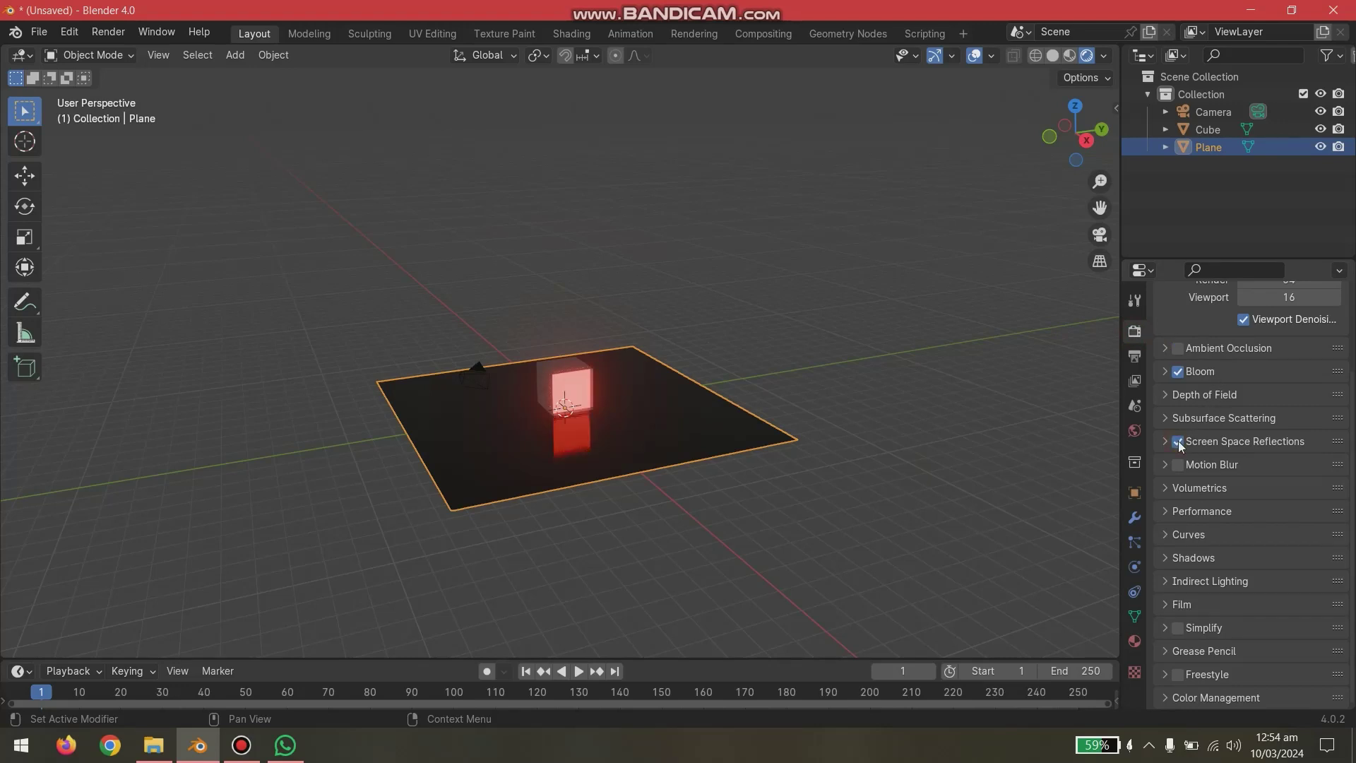
middle_click_drag(738, 328, 715, 482)
Try an IOR of 1.1 on the floor material and check the reflection.
left_click(1135, 641)
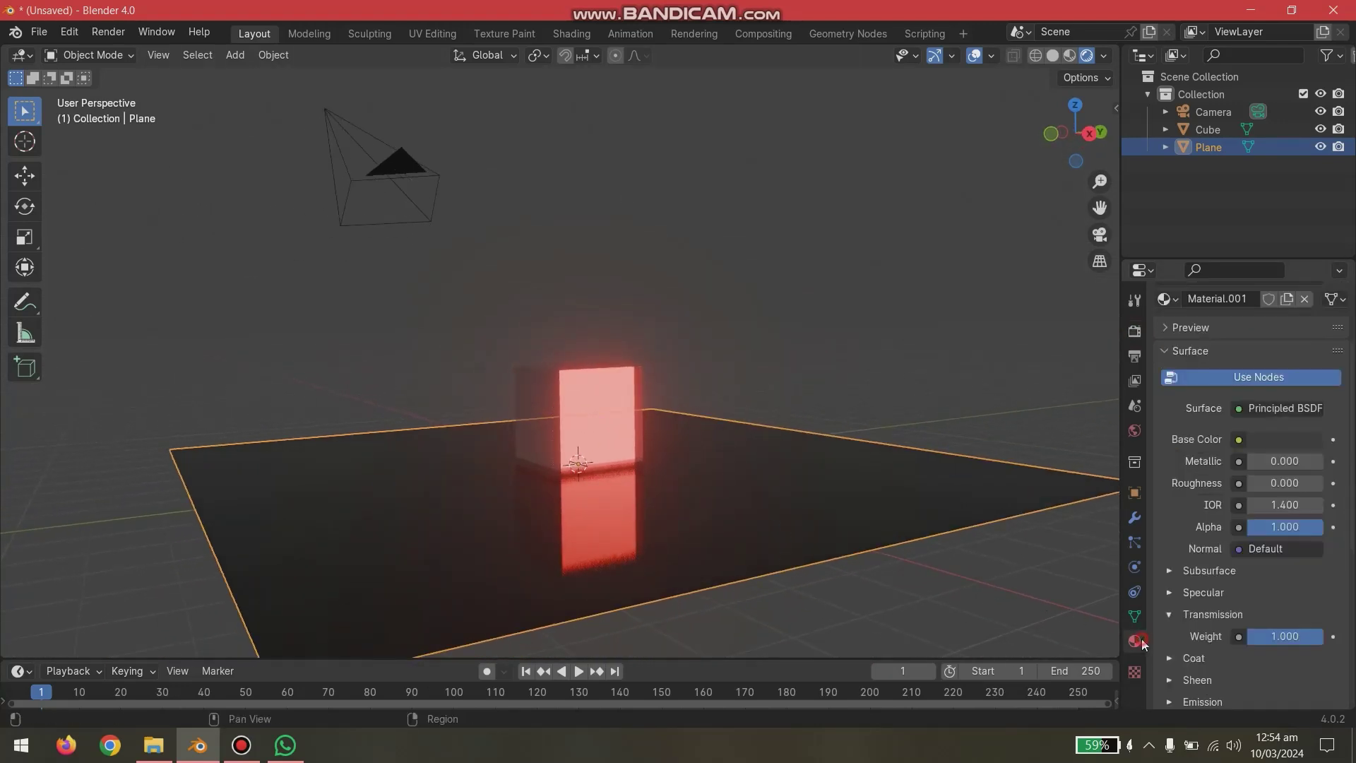
left_click(1296, 503)
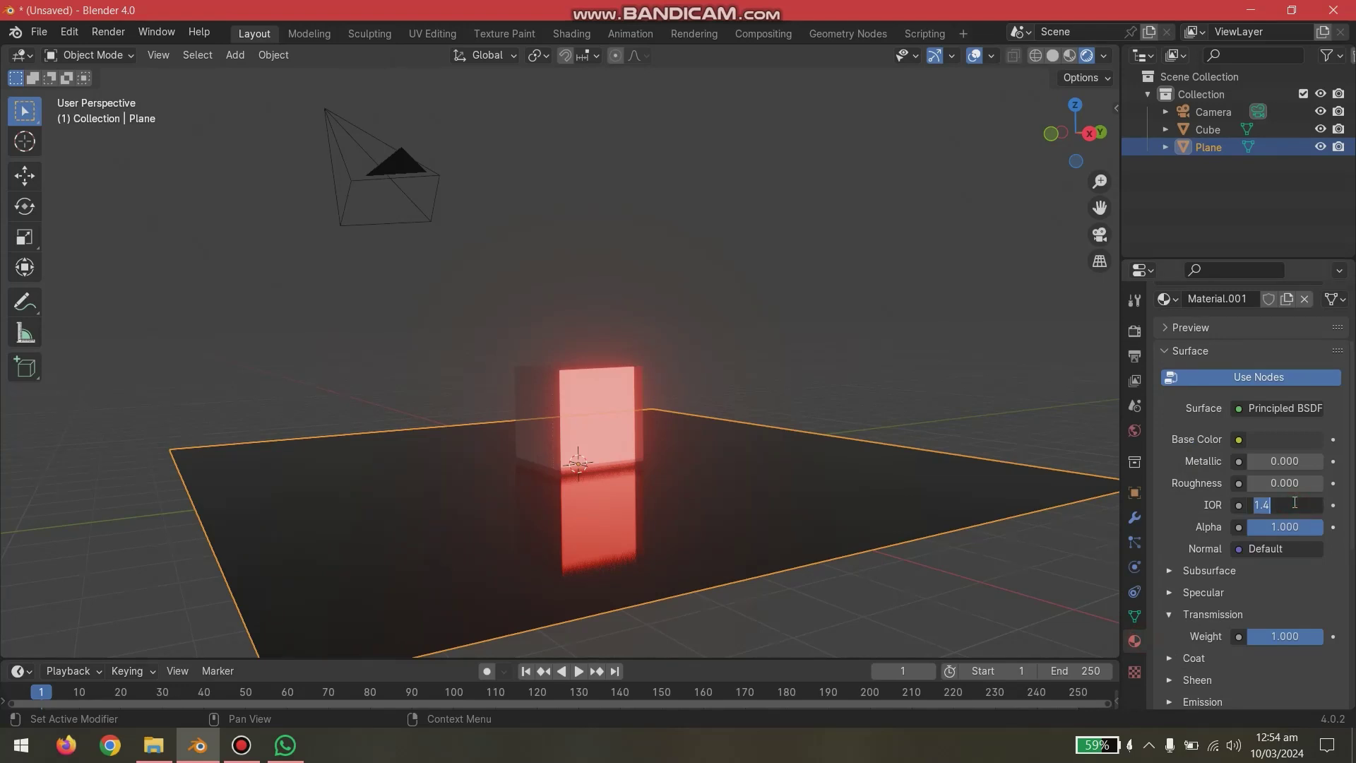
type("1.1")
key("Return")
mouse_move(1060, 498)
middle_mouse_down()
mouse_move(1034, 516)
mouse_move(974, 514)
mouse_move(1060, 515)
middle_mouse_up()
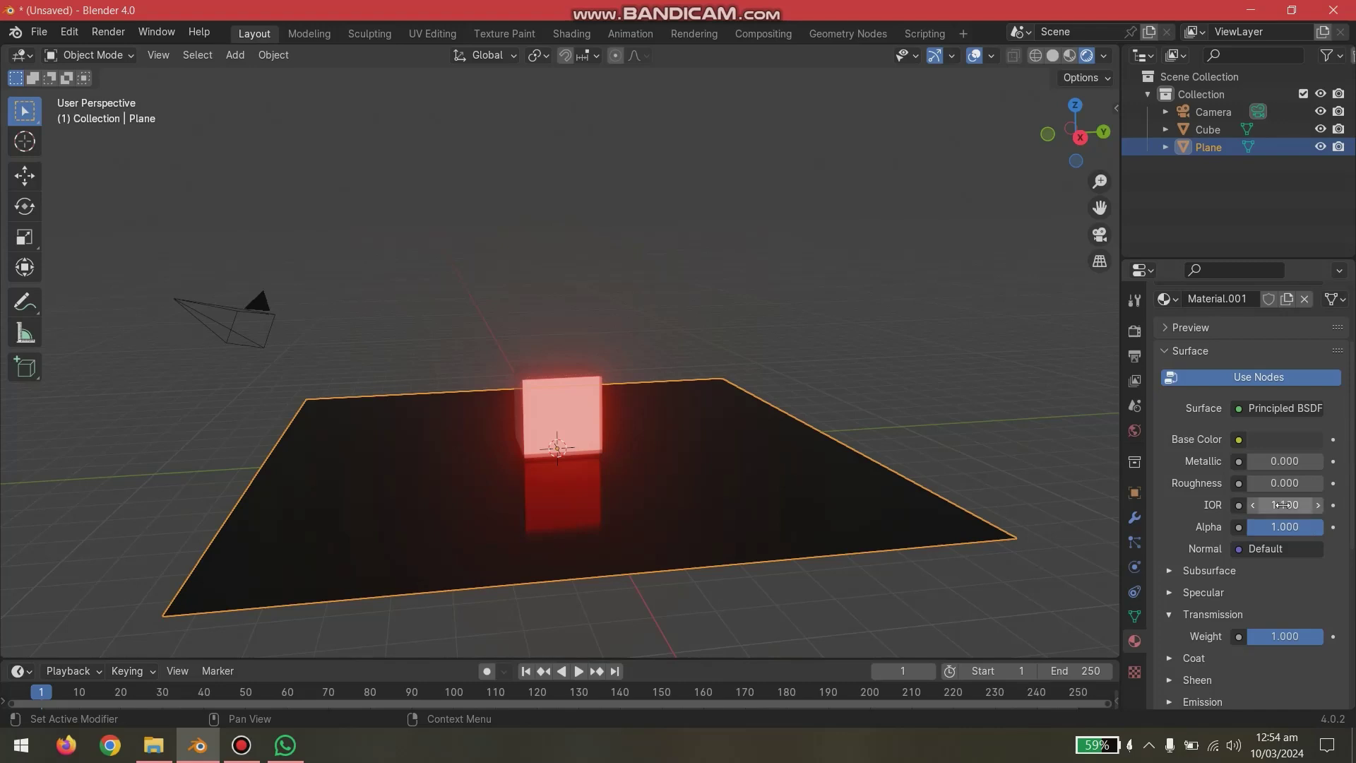
Set the floor material's IOR to 5 and view the reflection from above.
left_click(1284, 505)
type("5")
key("Return")
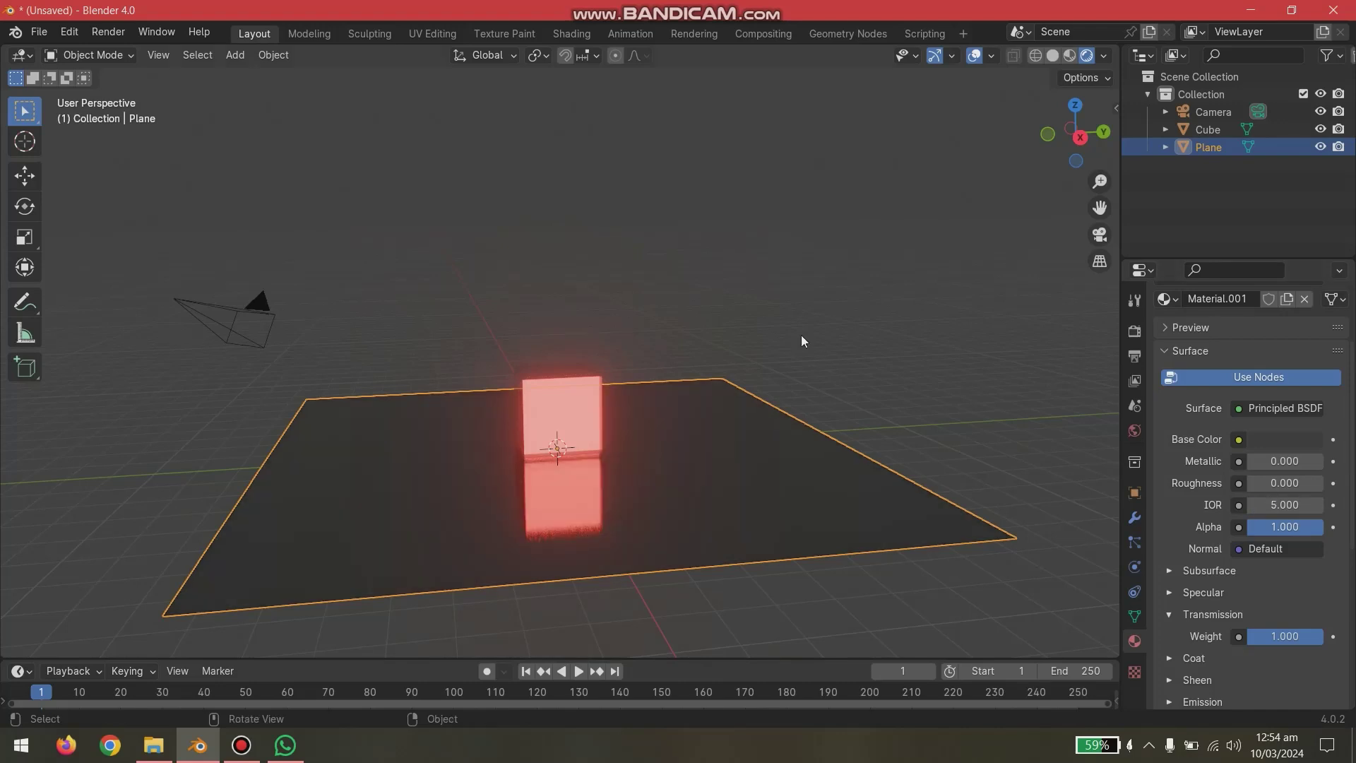
middle_click_drag(801, 335, 989, 438)
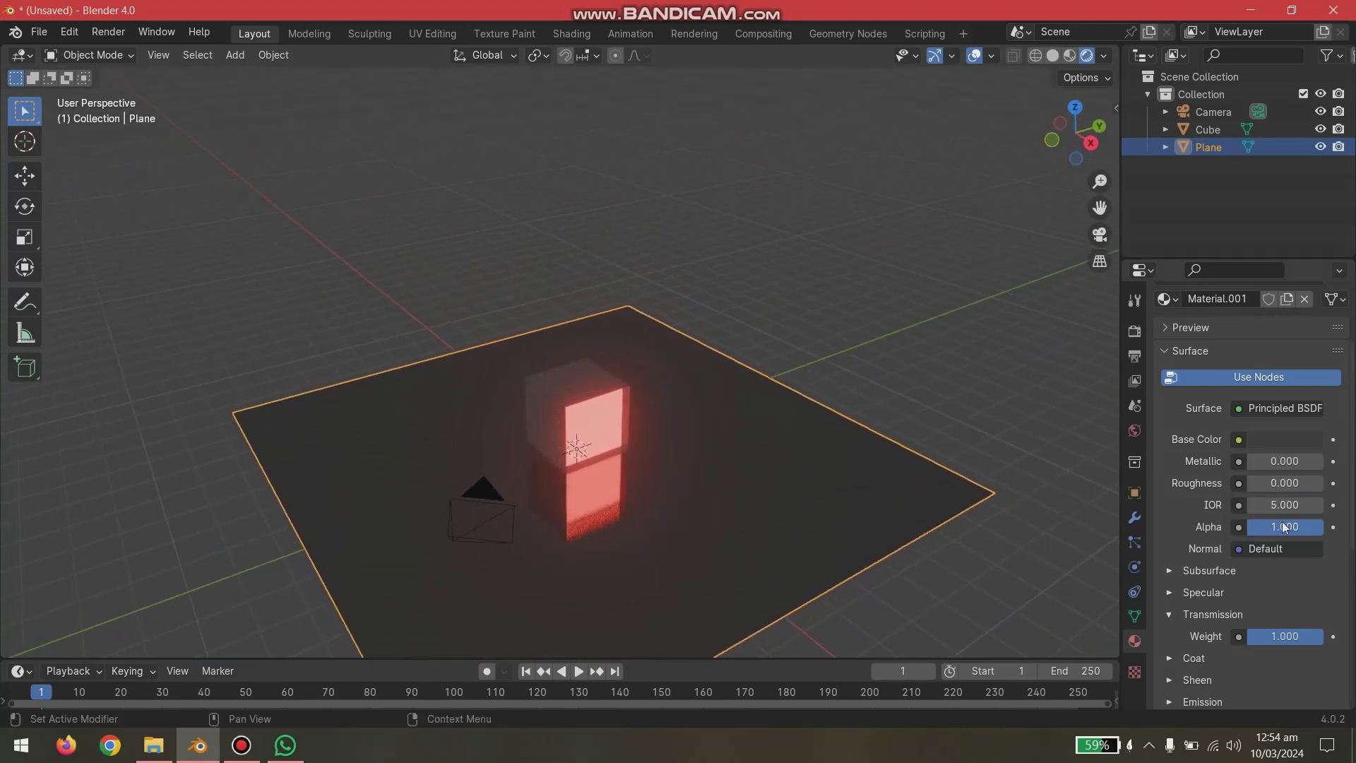
Change the floor material's base color to a light blue at full brightness value and deselect the plane.
left_click(1284, 439)
left_click_drag(1201, 395, 1271, 396)
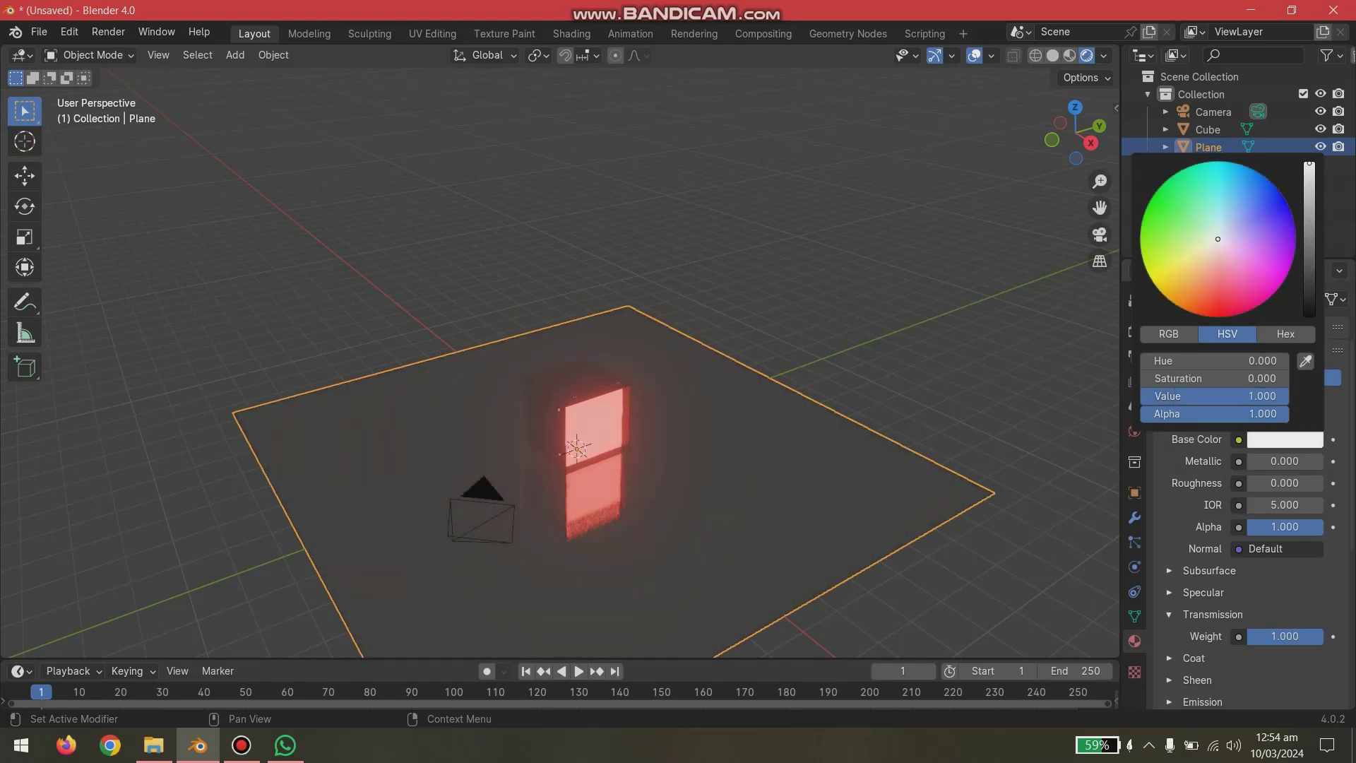
left_click_drag(1217, 242, 1232, 198)
left_click(916, 383)
middle_click_drag(915, 383, 856, 452)
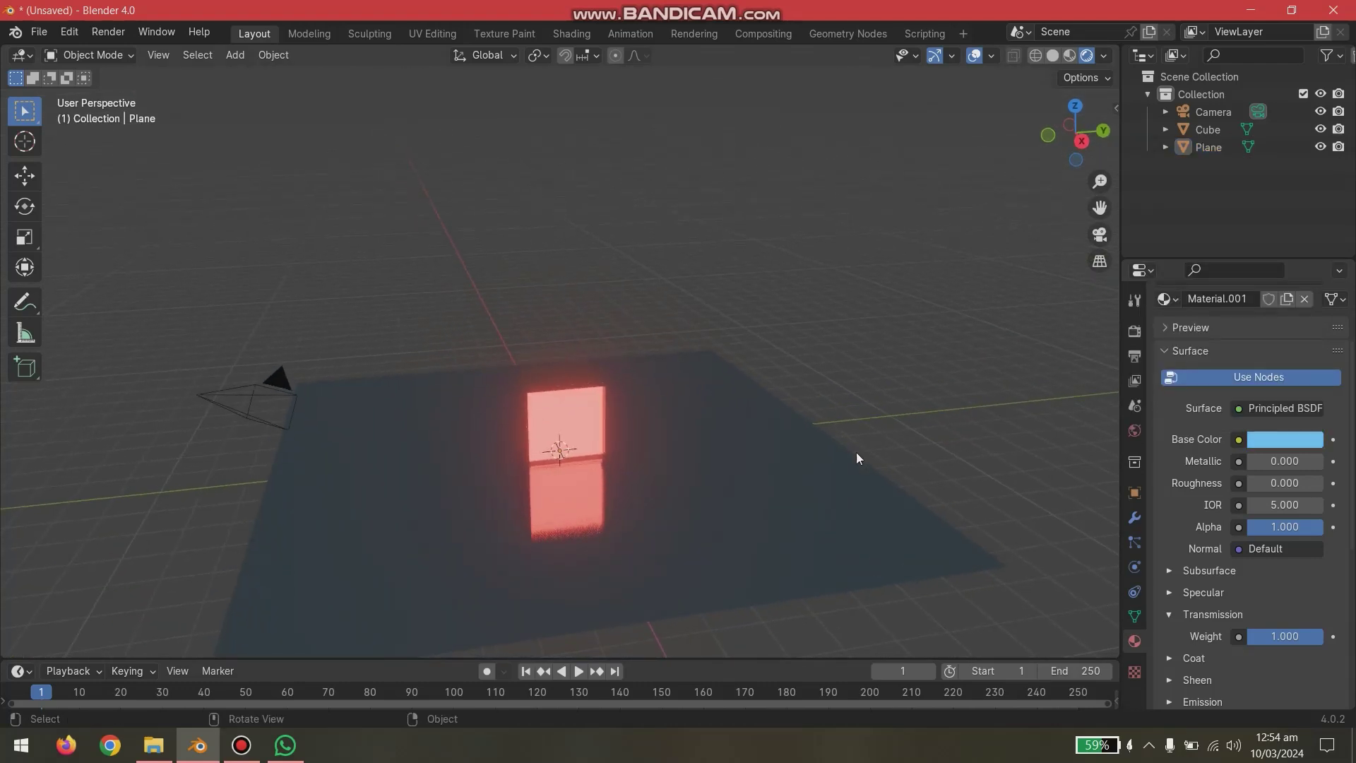
Raise the floor material's roughness to 0.440 to blur the cube's reflection, and deselect the plane.
left_click(672, 519)
left_click_drag(1284, 484, 1316, 483)
middle_click_drag(954, 515, 850, 375)
left_click(879, 414)
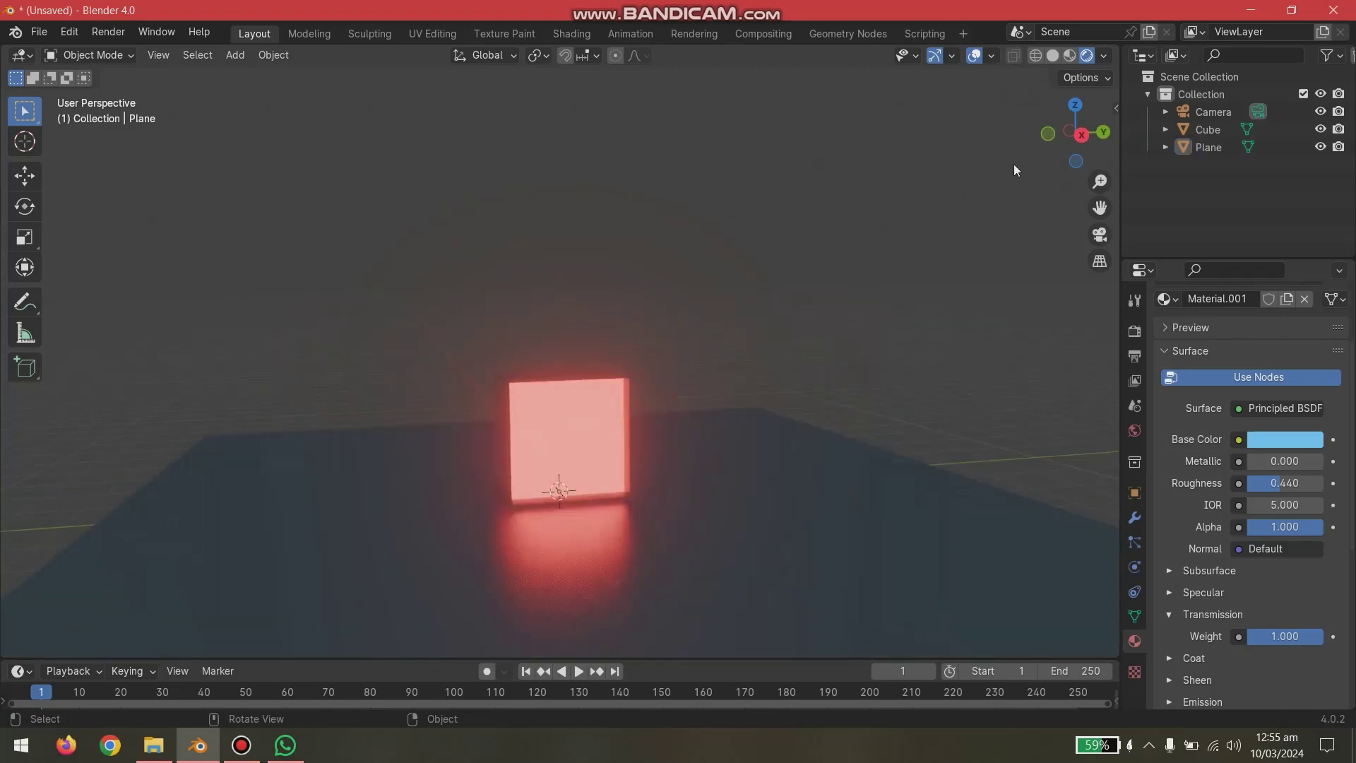
Hide the viewport overlays and gizmos and examine the glowing cube and its reflection from several angles.
left_click(973, 57)
middle_click_drag(726, 416, 719, 506)
scroll(743, 510, "down", 5)
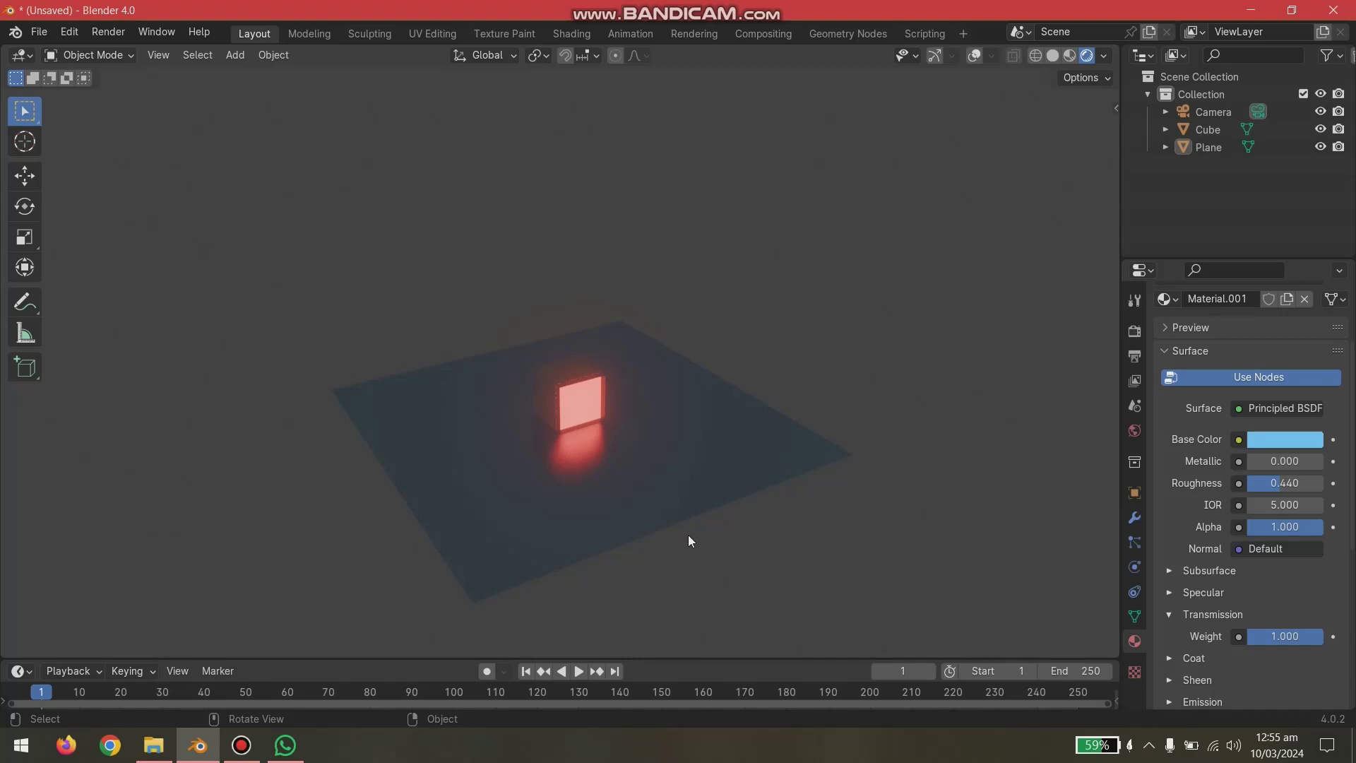
scroll(690, 541, "up", 3)
Switch Bloom and Screen Space Reflections off and back on to compare their effect on the cube and floor.
left_click(757, 533)
left_click(1135, 331)
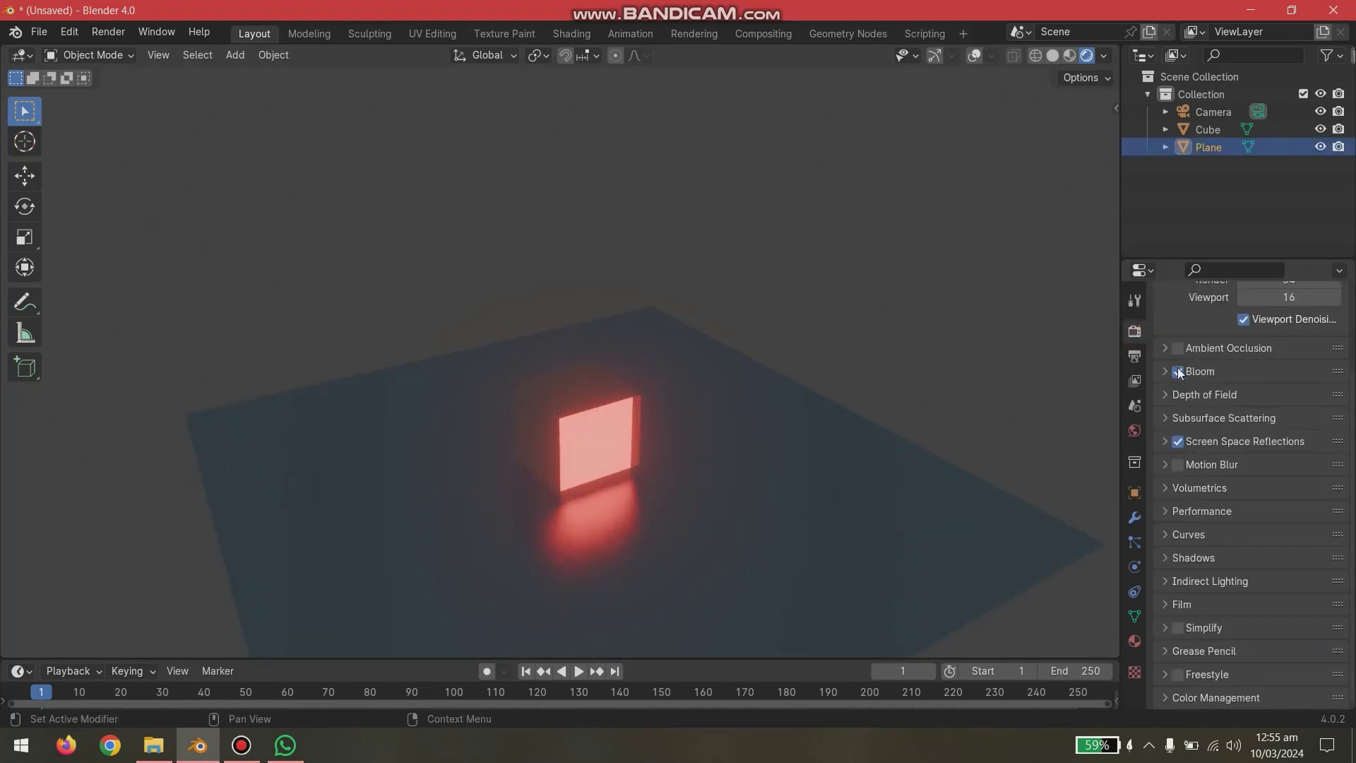
left_click(1136, 641)
scroll(919, 498, "down", 2)
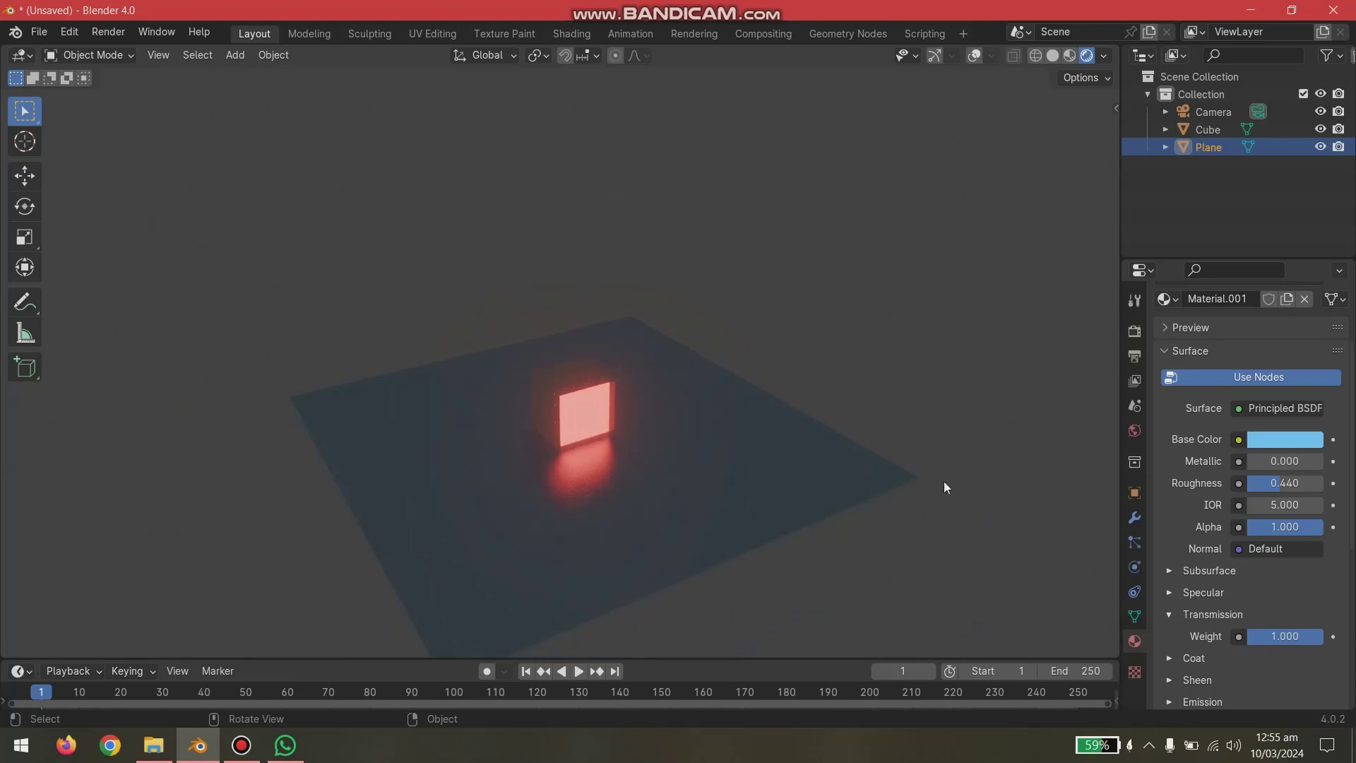
left_click(1130, 330)
left_click(1178, 372)
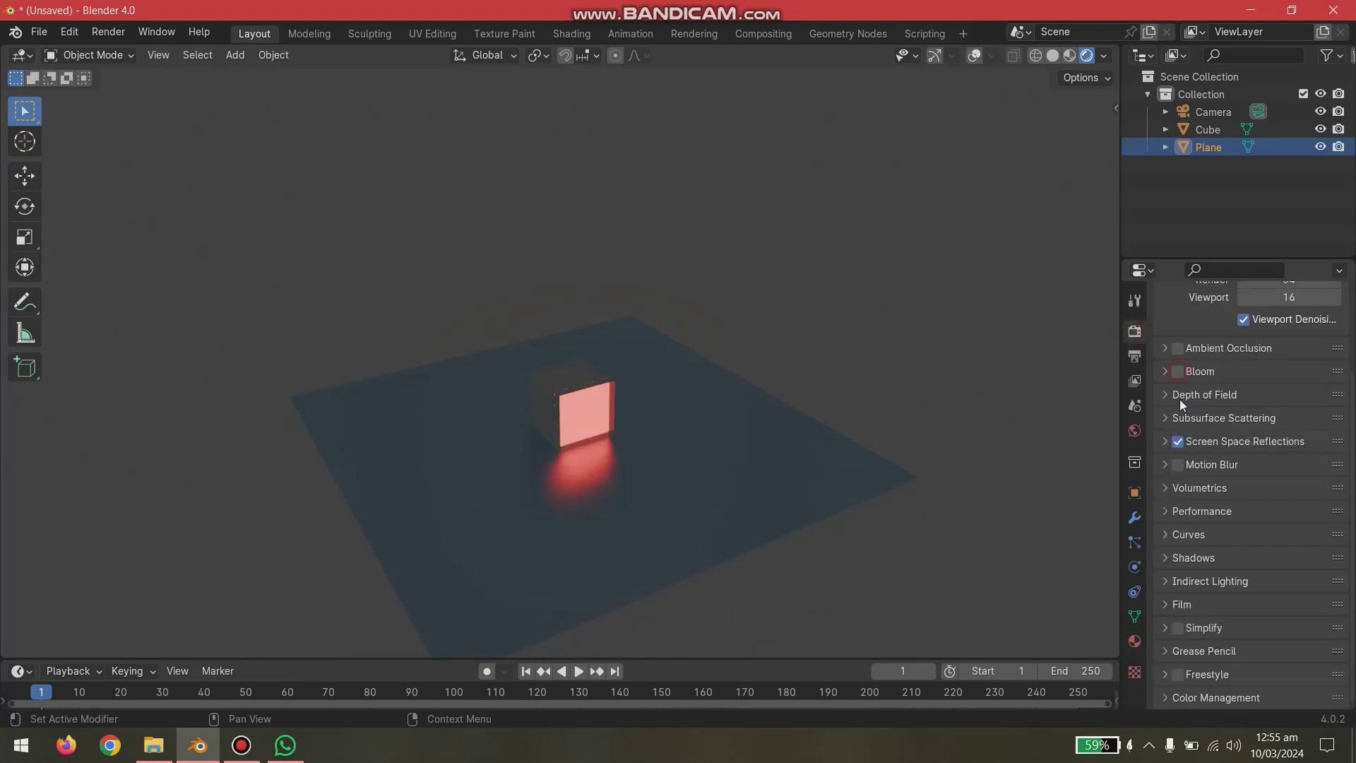
left_click(1178, 441)
scroll(781, 498, "up", 3)
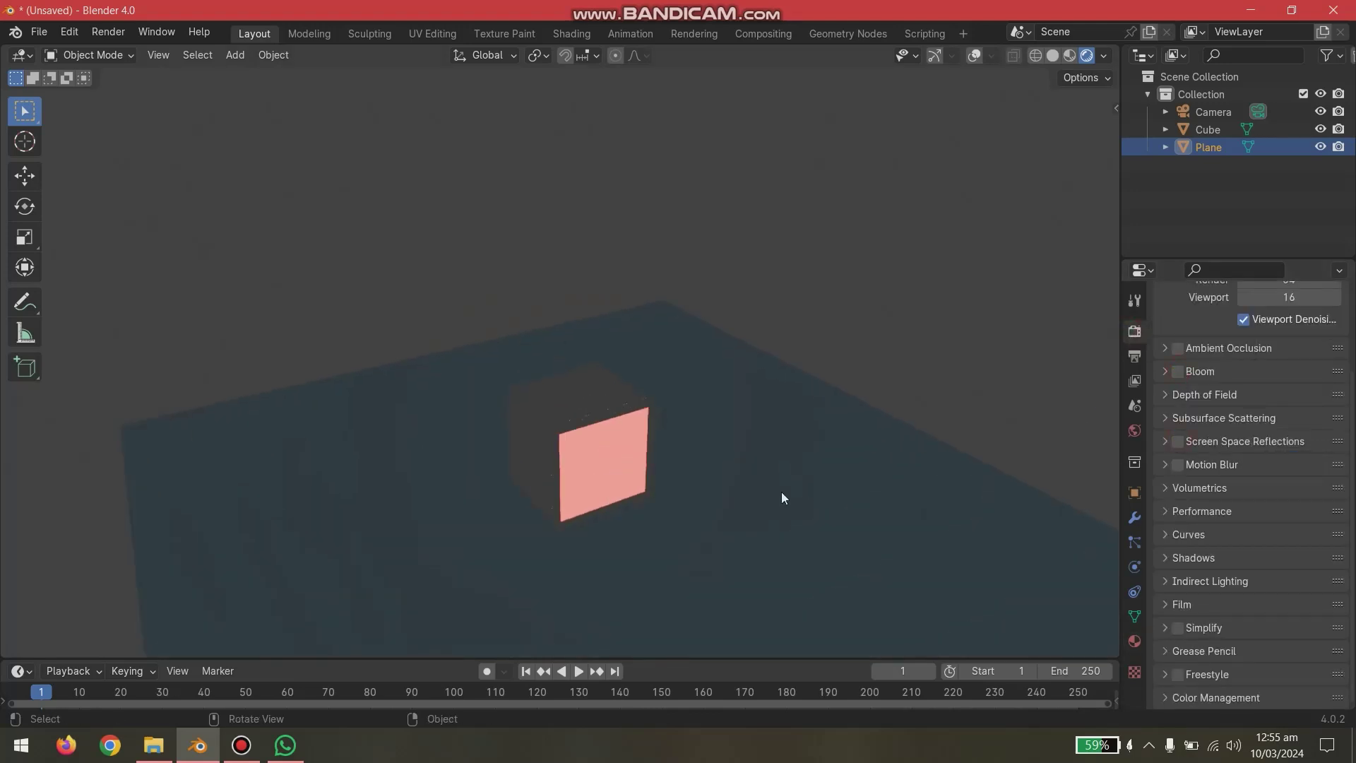
left_click(1177, 371)
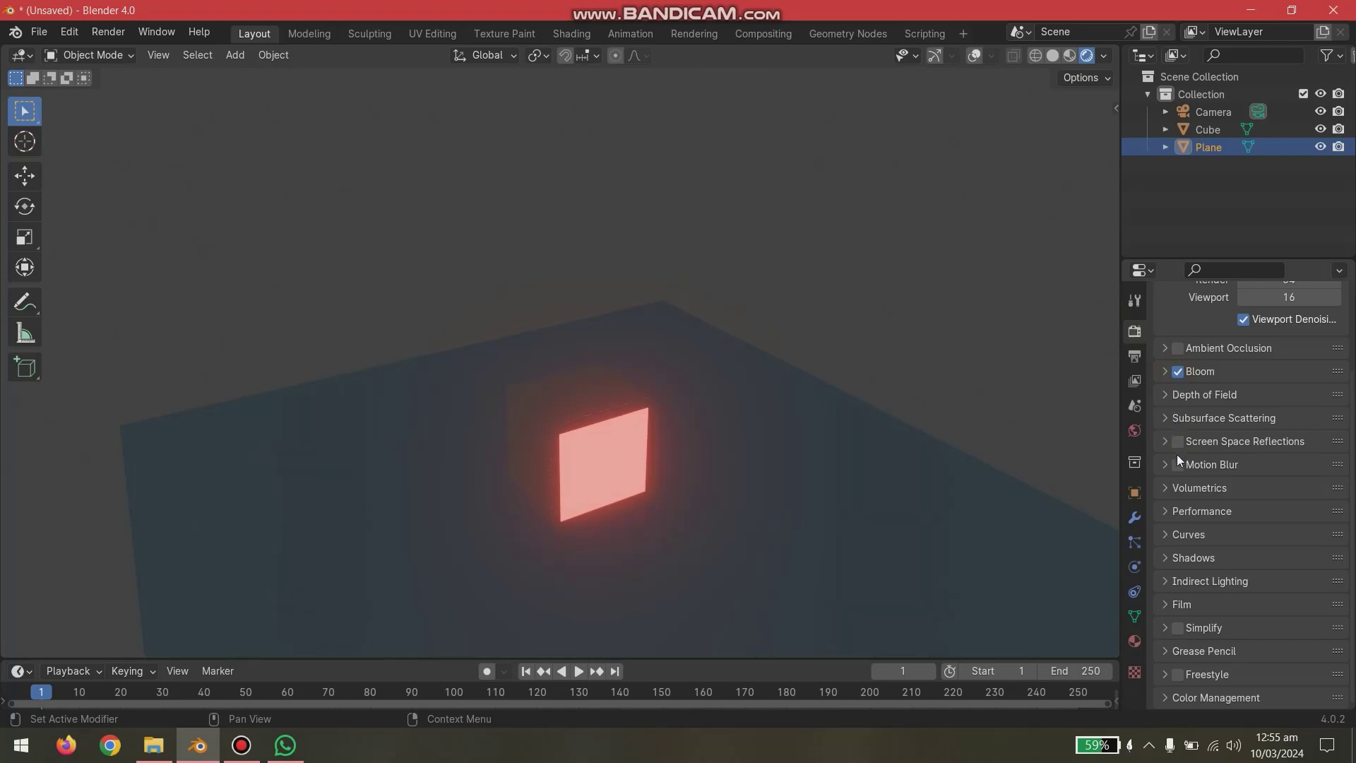
left_click(1178, 440)
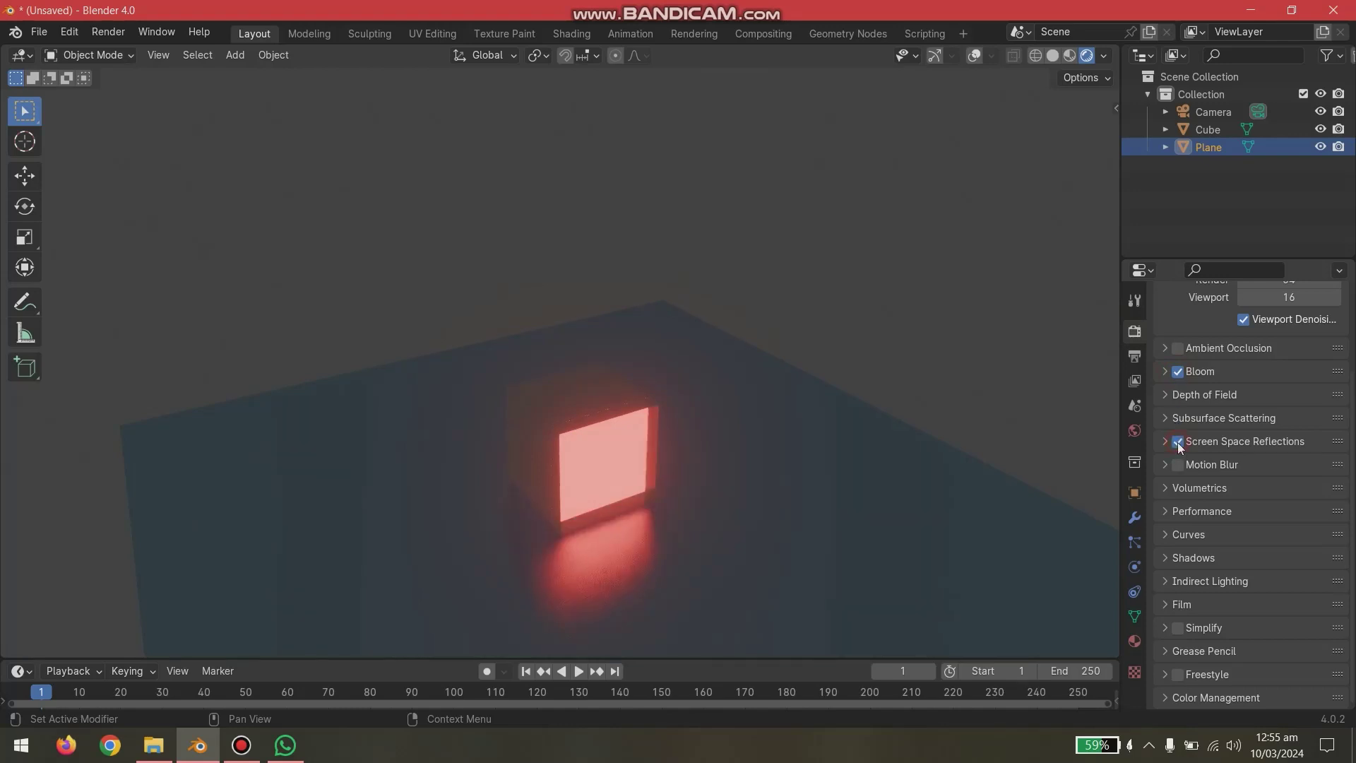
Enable Ambient Occlusion in the render settings, expand its options and deselect the plane.
left_click(1178, 349)
left_click(1199, 348)
mouse_move(1260, 372)
left_mouse_down()
mouse_move(1247, 372)
mouse_move(1259, 373)
left_mouse_up()
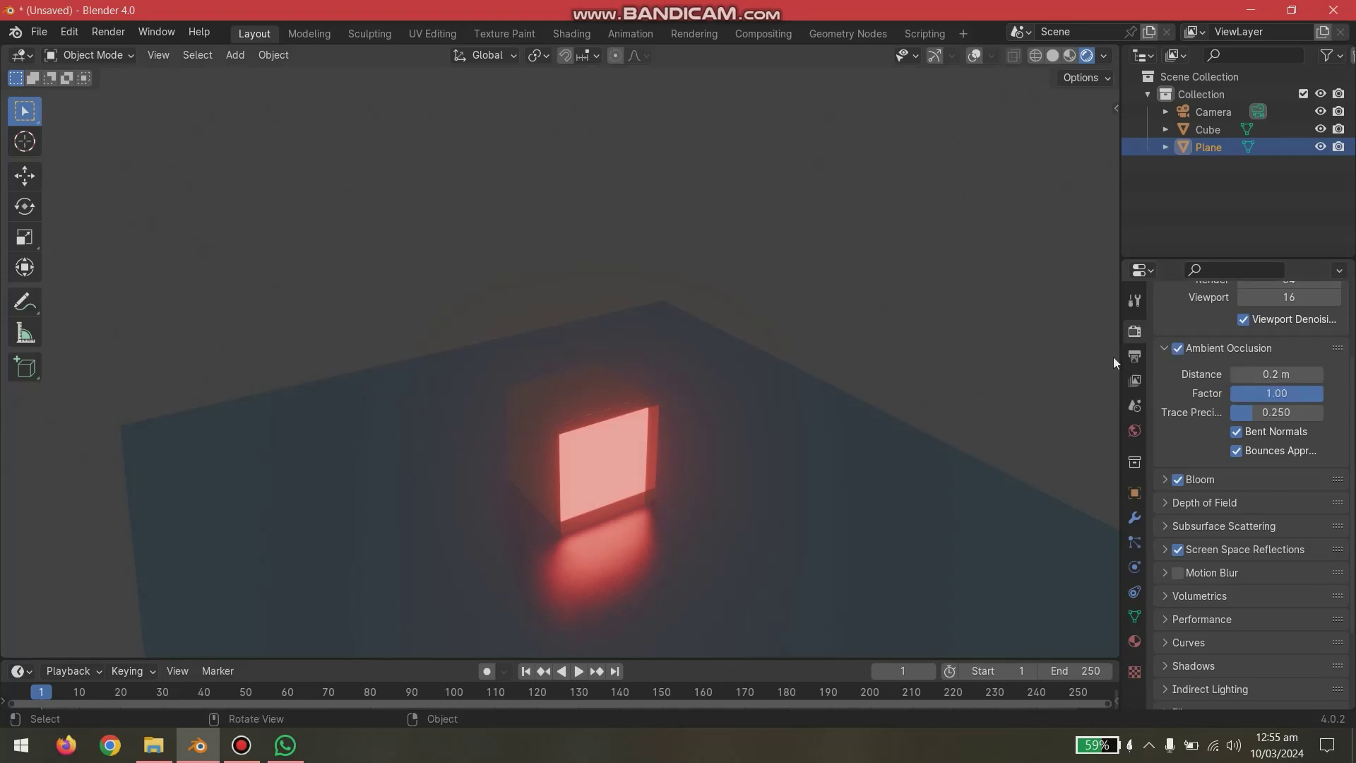
middle_click_drag(1076, 363, 827, 485)
key("alt+a")
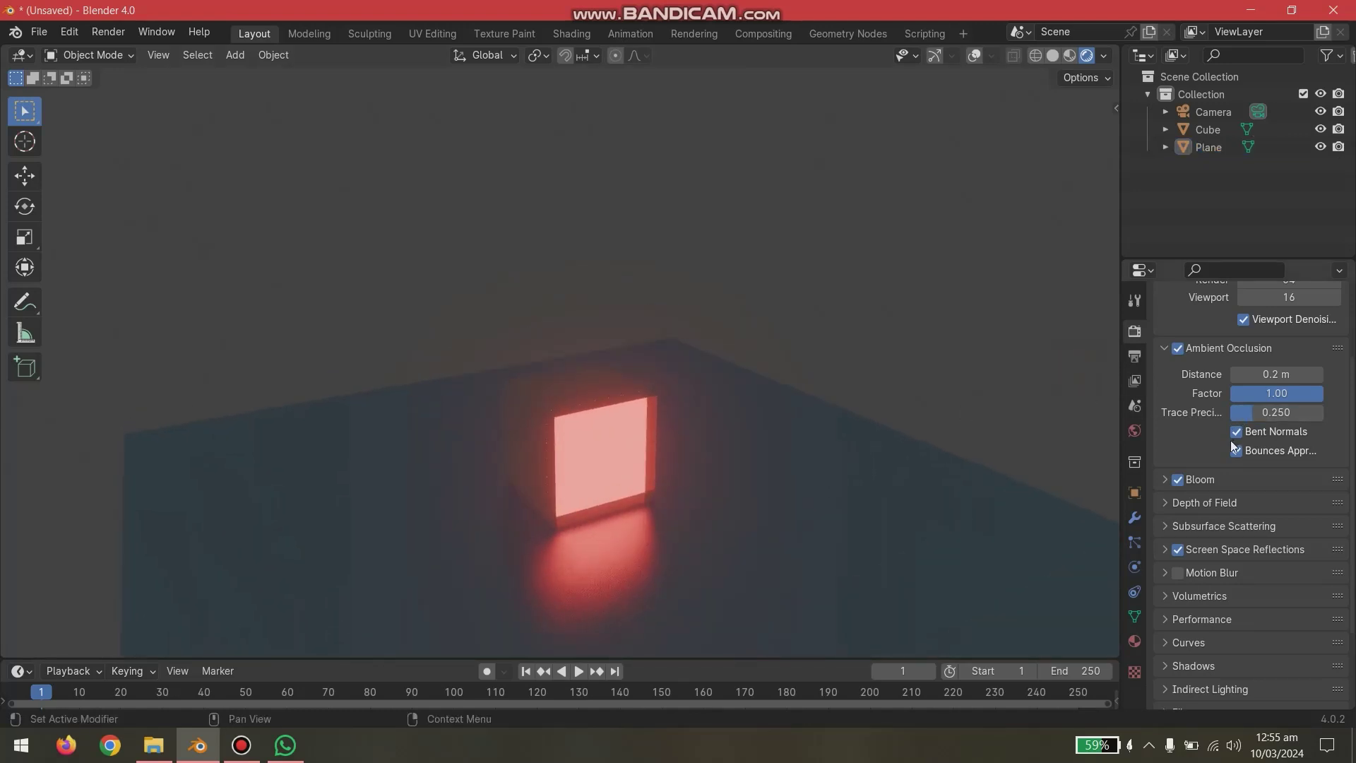
scroll(1169, 509, "down", 3)
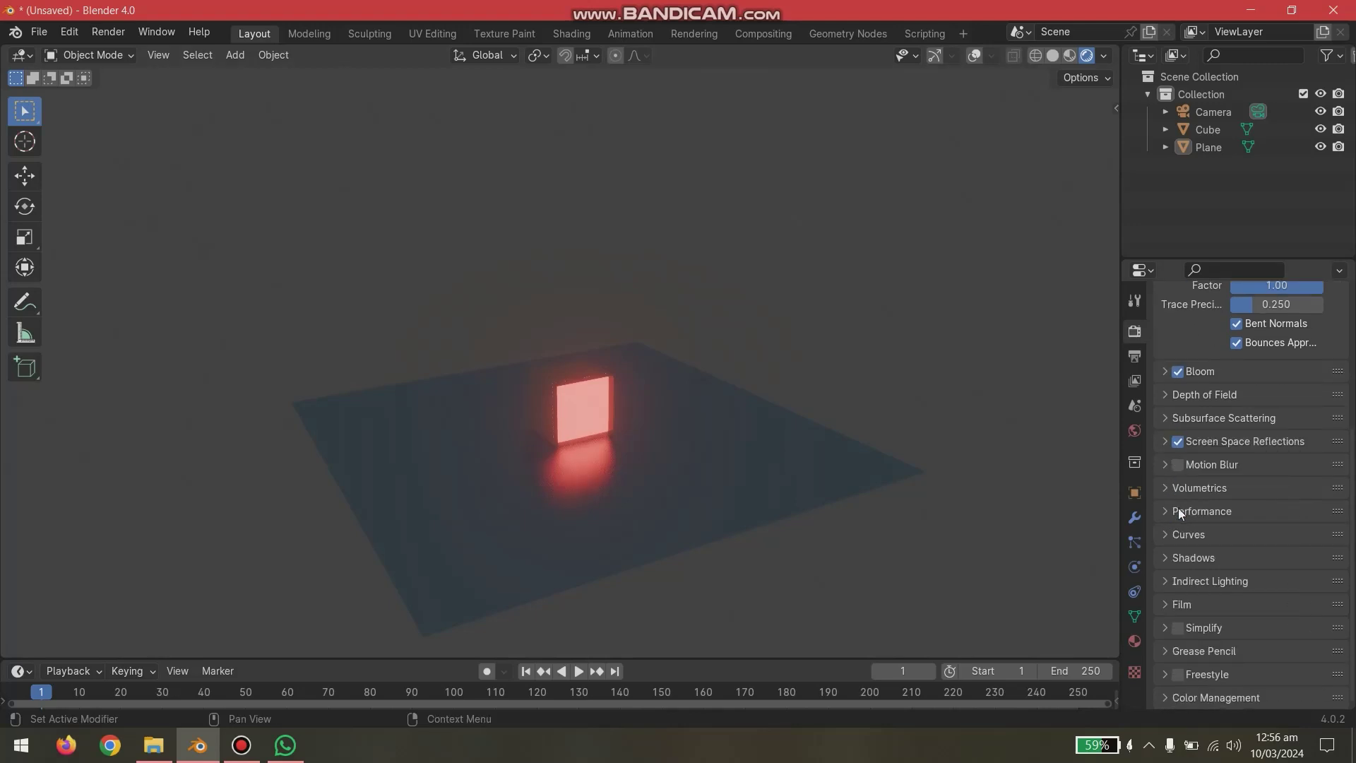
left_click(1181, 558)
left_click(1184, 558)
scroll(1211, 594, "up", 2)
scroll(1222, 608, "down", 2)
scroll(1222, 629, "up", 6)
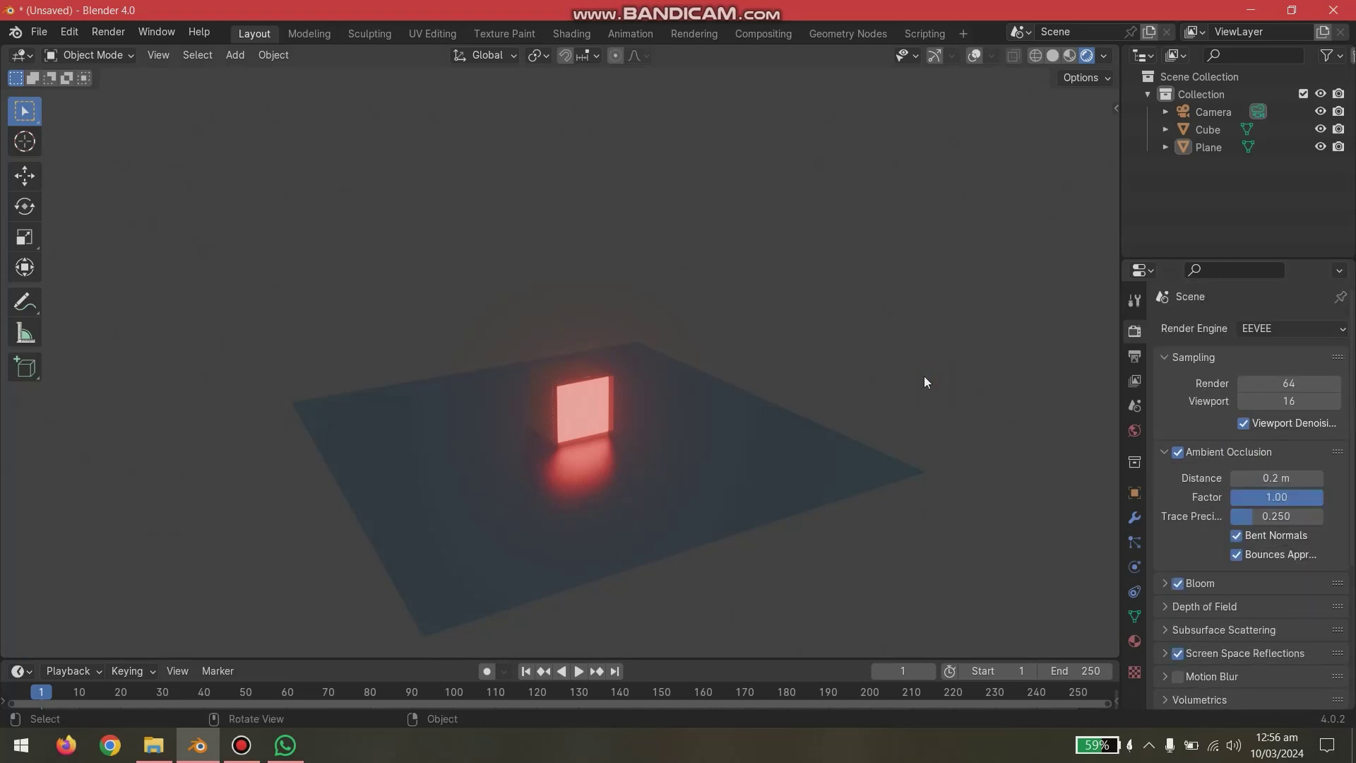
Enter Edit Mode on the cube and change the emission color of its glowing face's material to cyan.
left_click(581, 422)
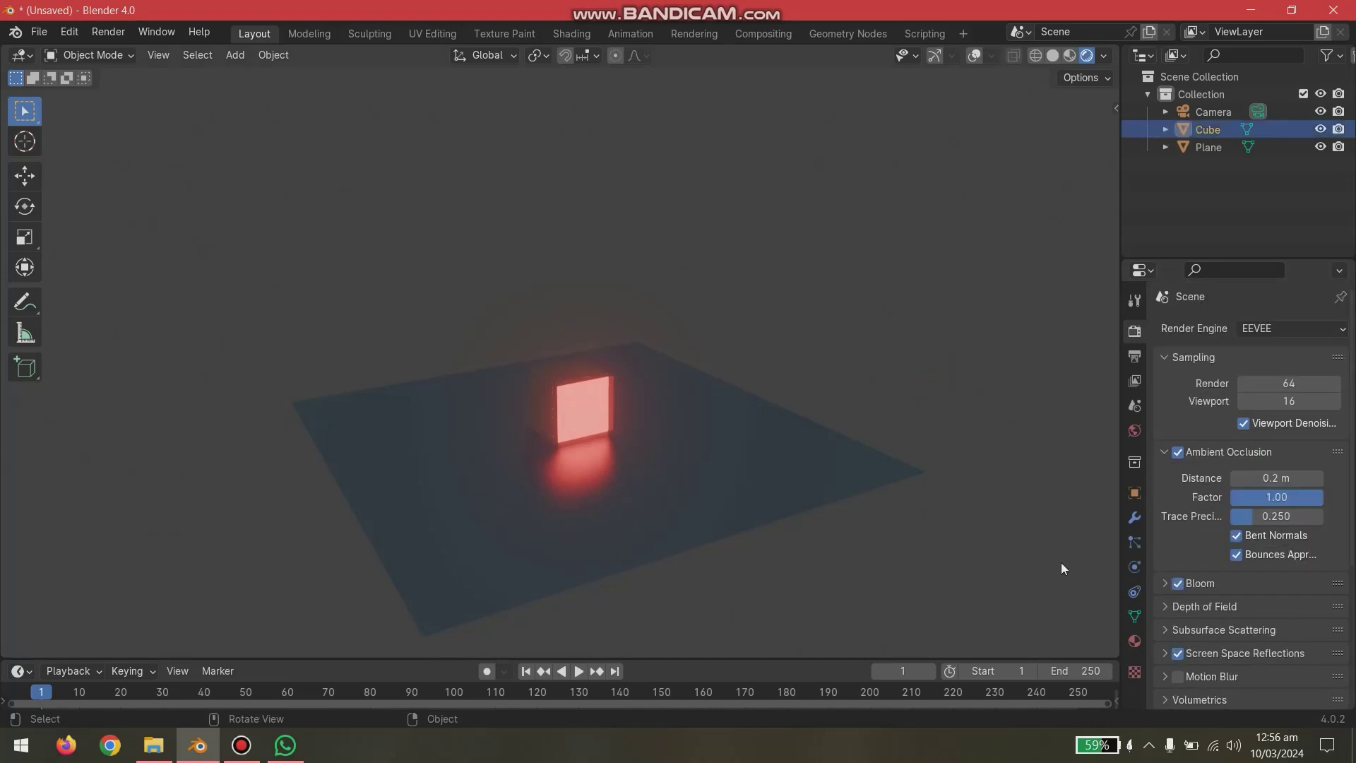
left_click(1135, 641)
scroll(1293, 551, "down", 8)
left_click(1294, 557)
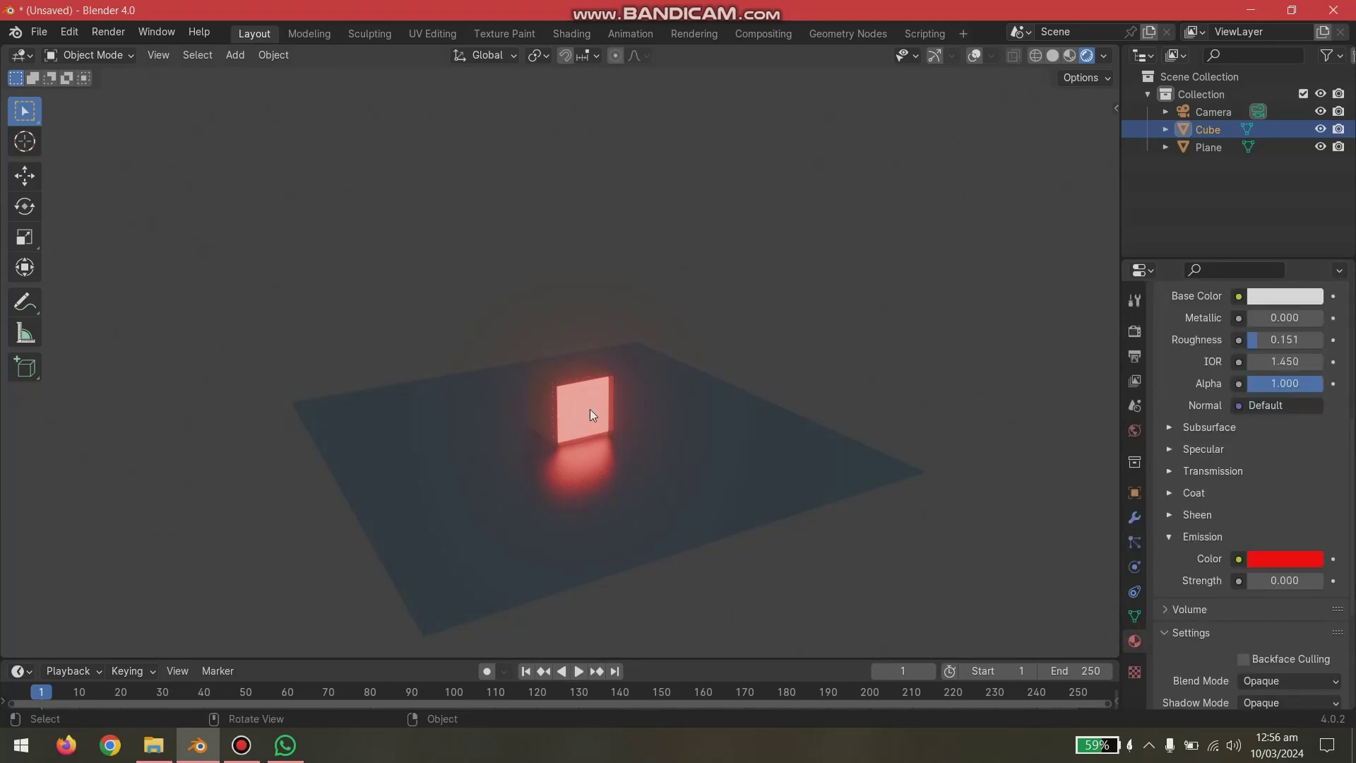
key("Tab")
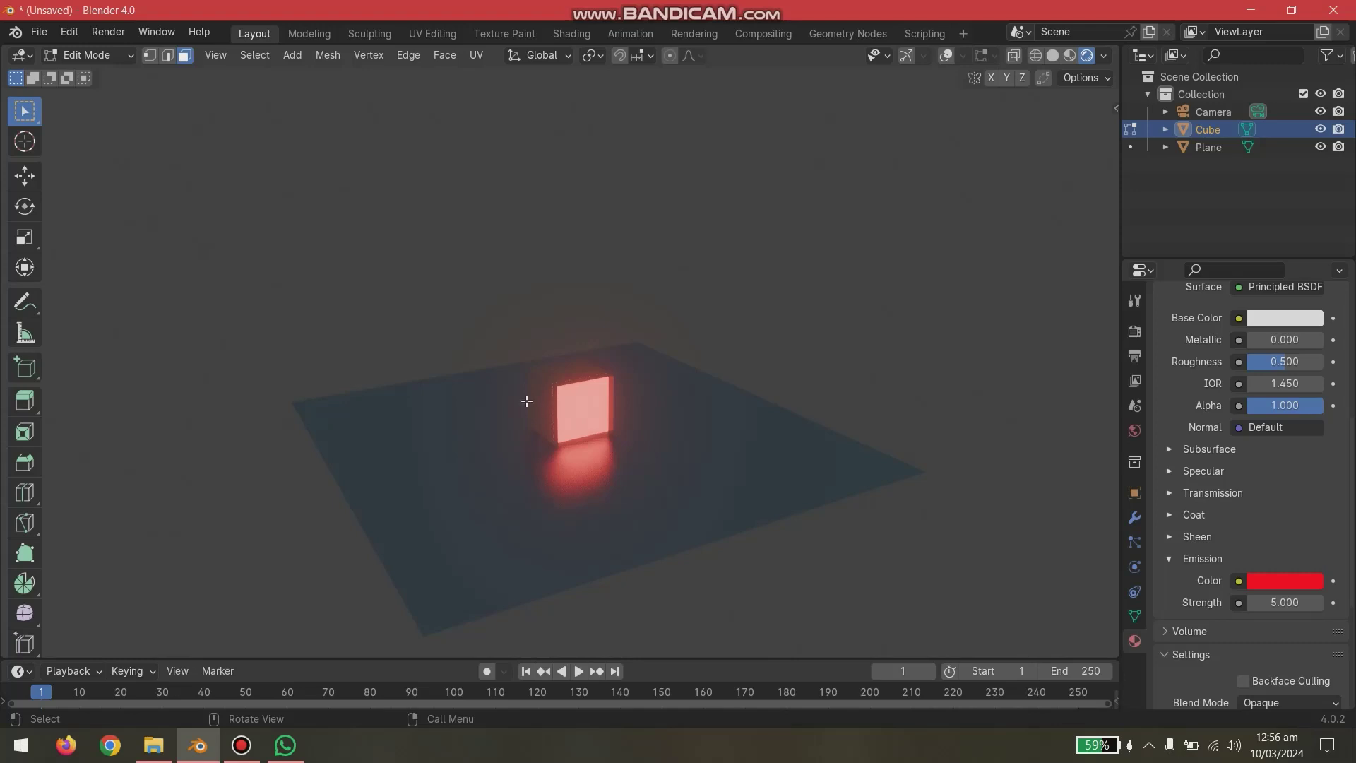
left_click(1278, 582)
left_click(1152, 342)
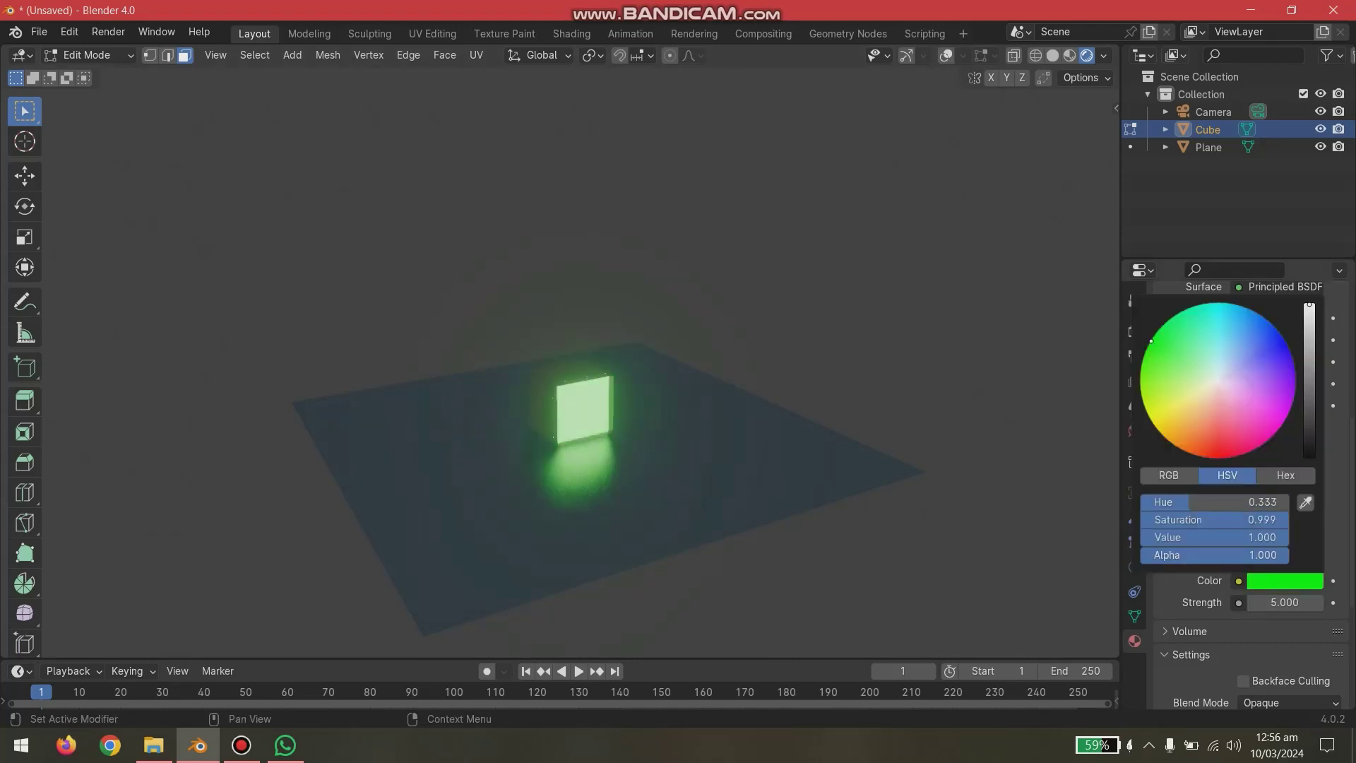
mouse_move(1151, 339)
left_mouse_down()
mouse_move(1218, 306)
mouse_move(1282, 334)
mouse_move(1273, 435)
mouse_move(1170, 442)
mouse_move(1141, 392)
mouse_move(1159, 330)
mouse_move(1220, 302)
mouse_move(1274, 327)
mouse_move(1215, 303)
mouse_move(1144, 371)
mouse_move(1293, 385)
mouse_move(1272, 326)
mouse_move(1216, 305)
left_mouse_up()
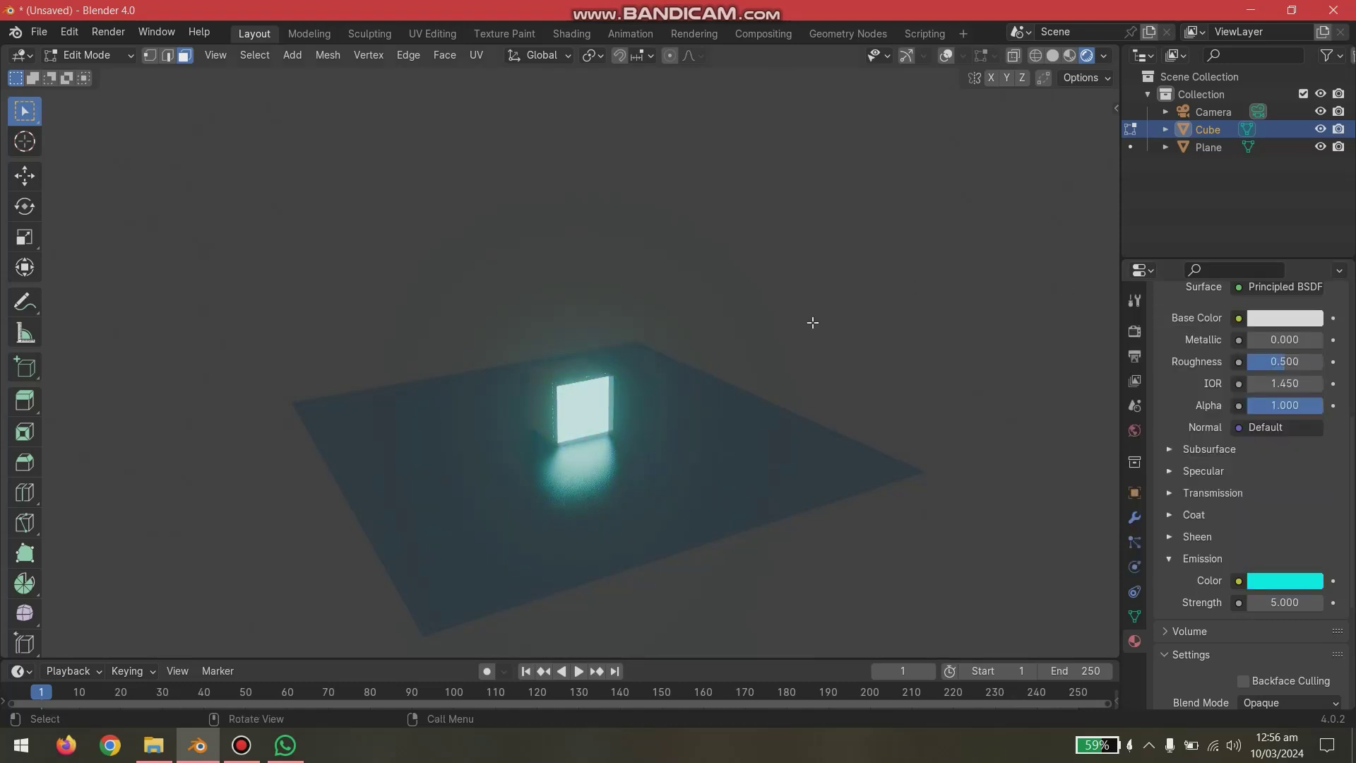